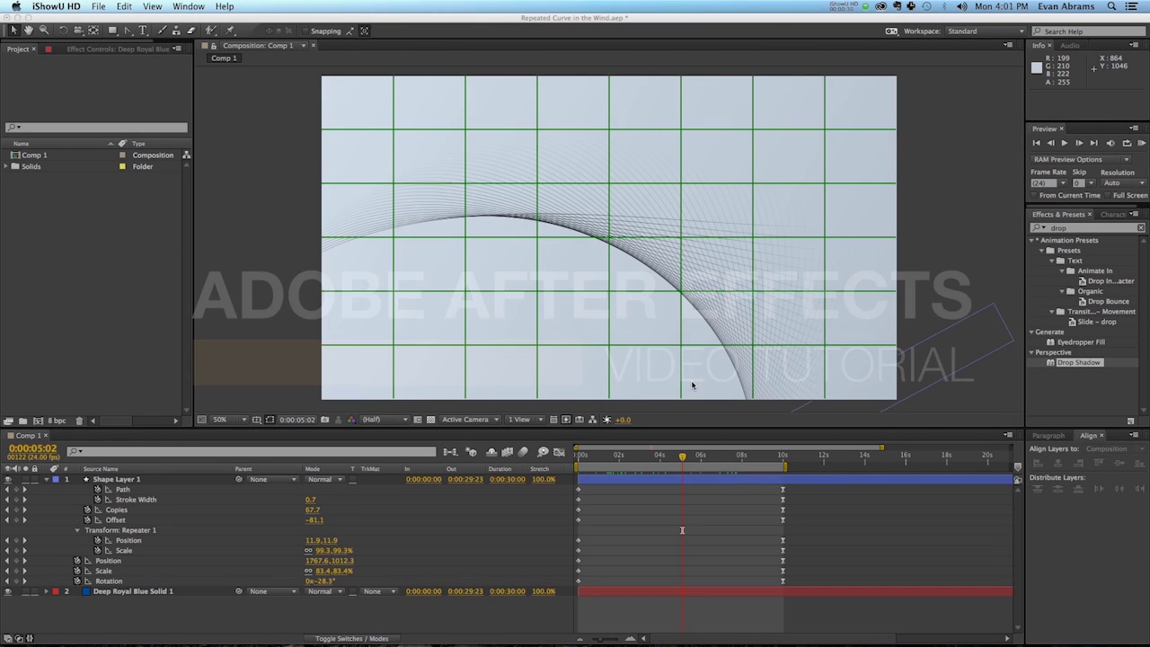
Step: Select Shape Layer 1's animated Path and scrub back to about 1 second 20 frames
left_click(660, 476)
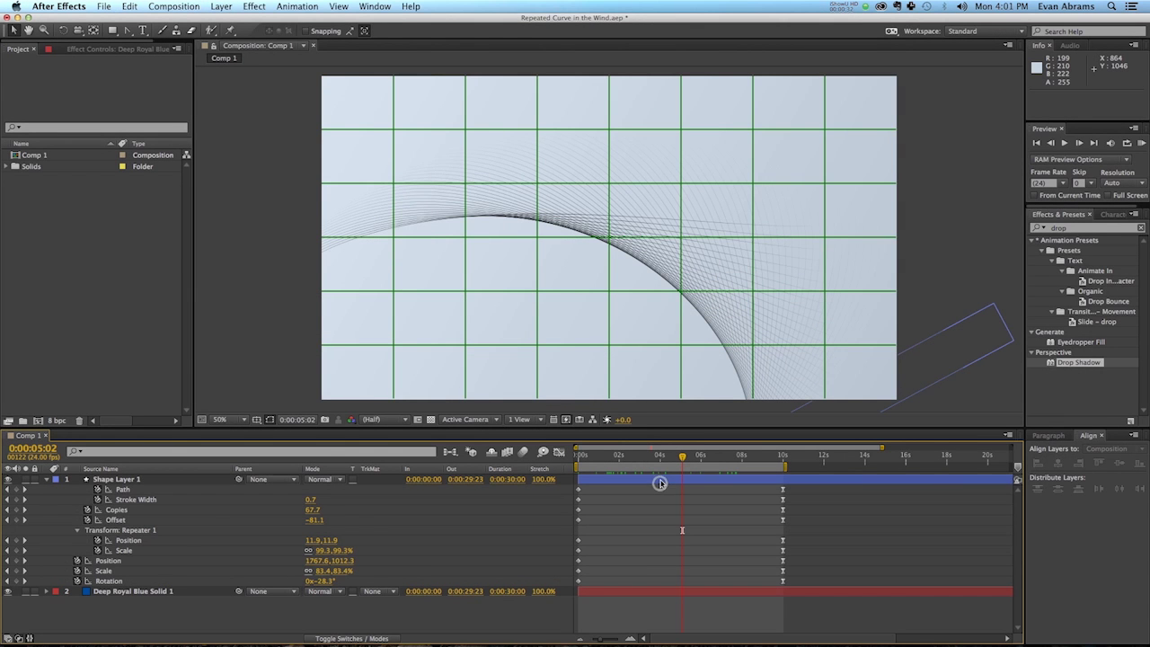
left_click(657, 478)
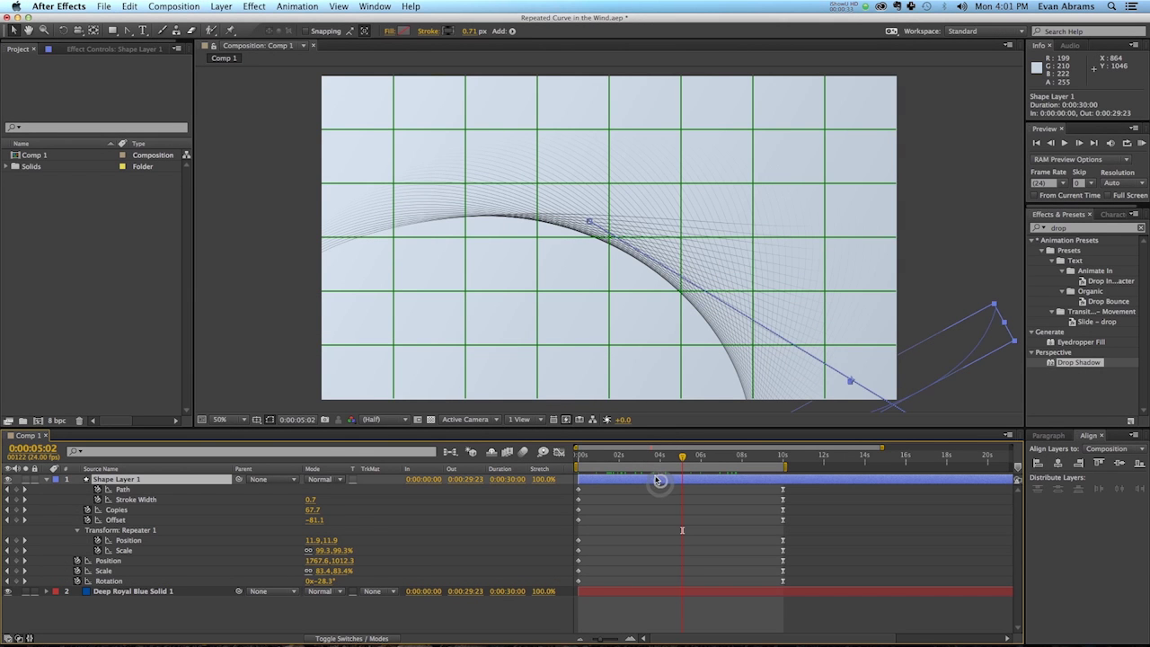
left_click(137, 480)
left_click(122, 491)
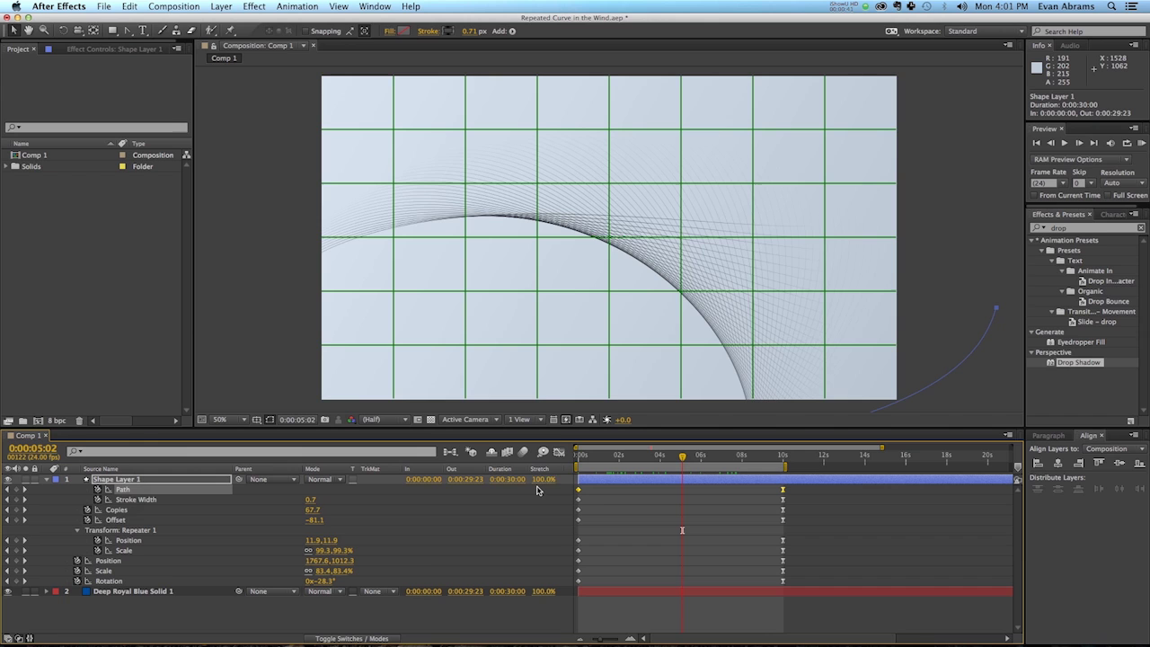
left_click_drag(582, 462, 616, 461)
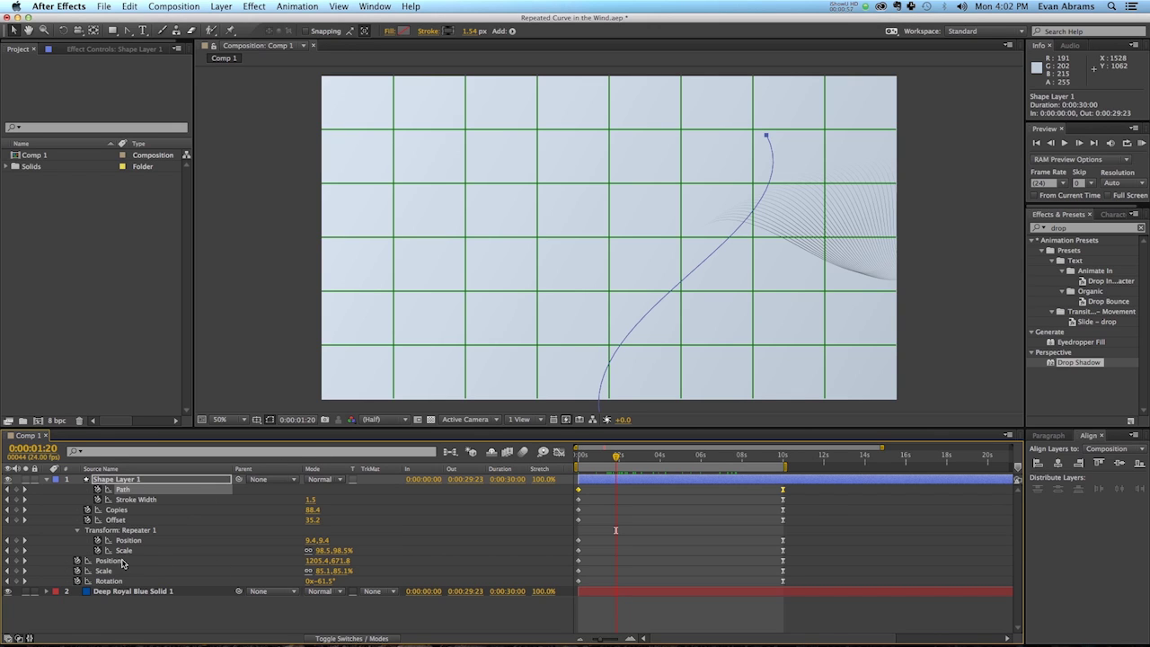
Step: Reveal every Transform: Repeater 1 property and scrub later to watch the curve change
left_click(126, 531)
left_click(79, 533)
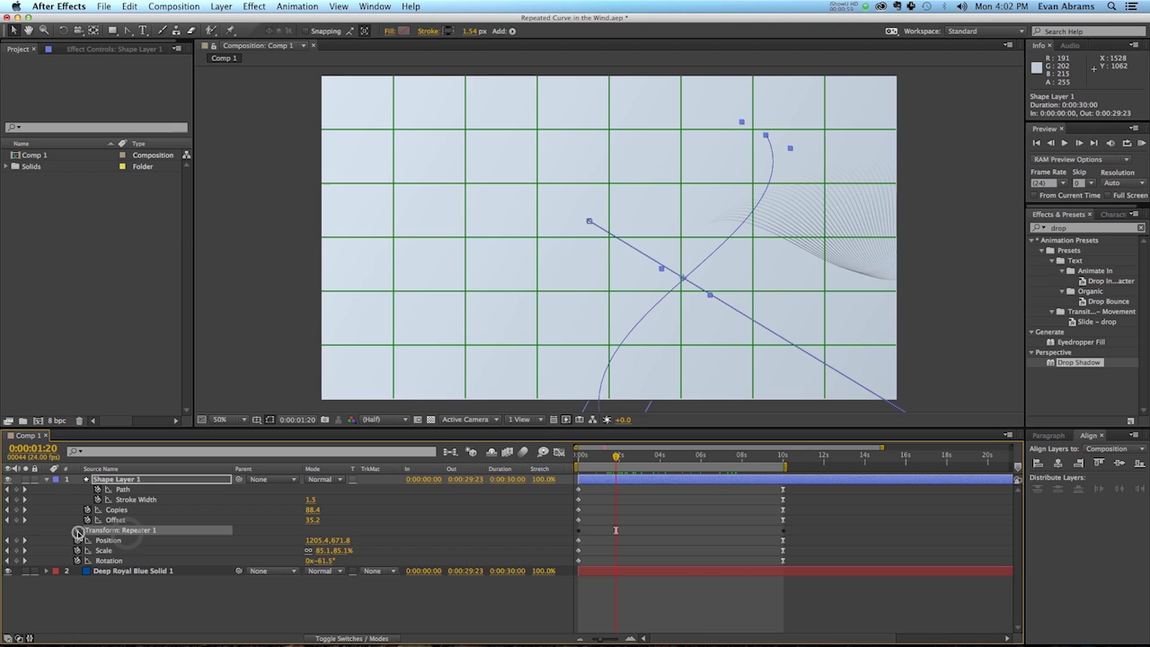
left_click(78, 531)
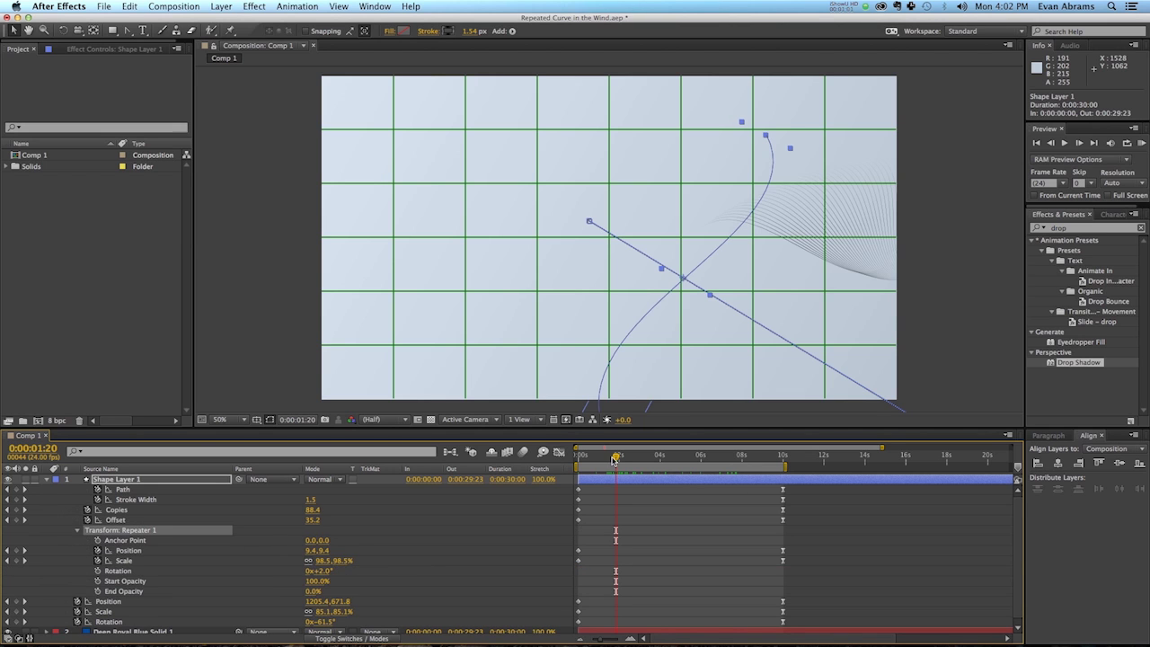
left_click_drag(615, 460, 687, 463)
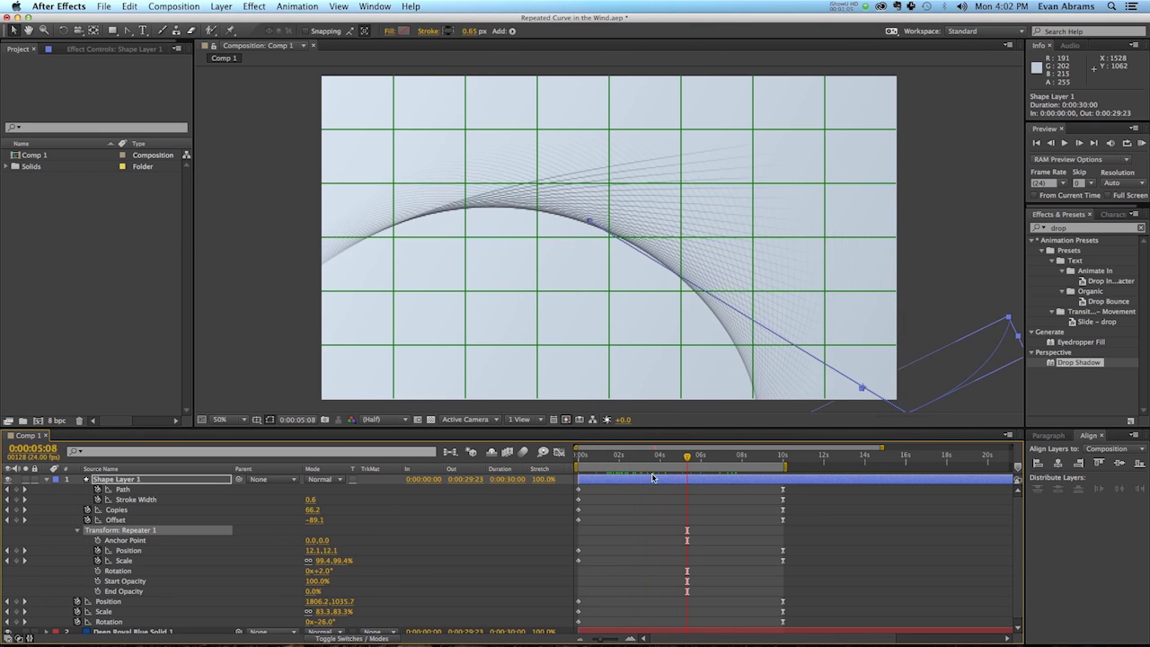
Step: Deselect the layer, turn off the composition grid with Ctrl+', and zoom back to 50%
left_click(701, 501)
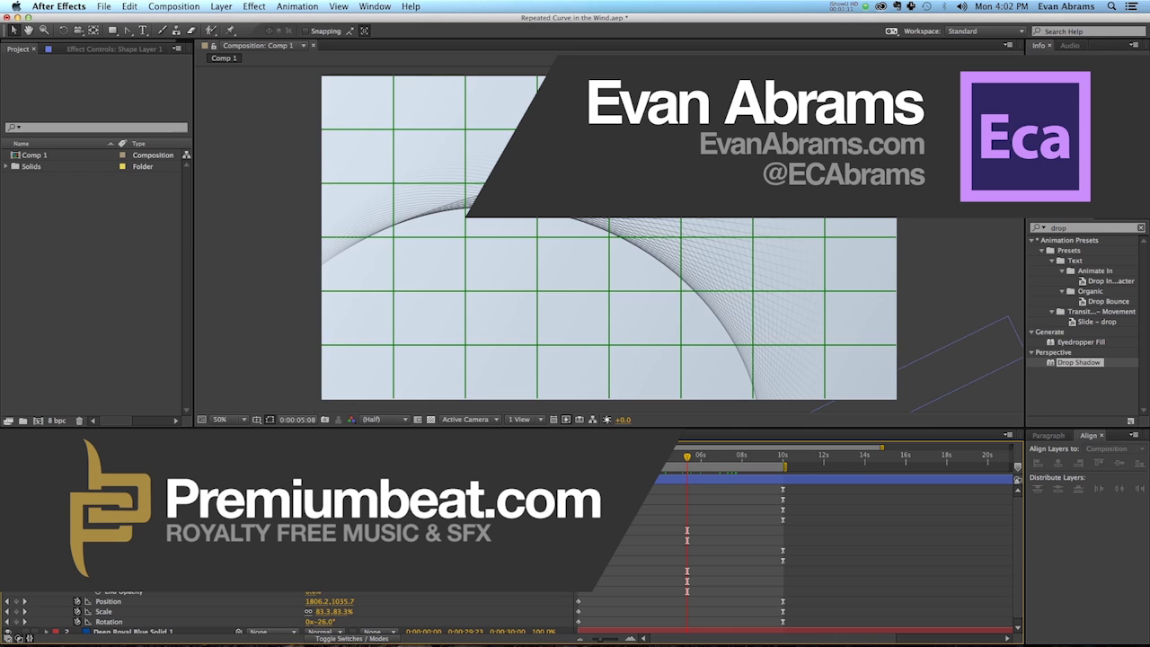
left_click(693, 387)
key("super+apostrophe")
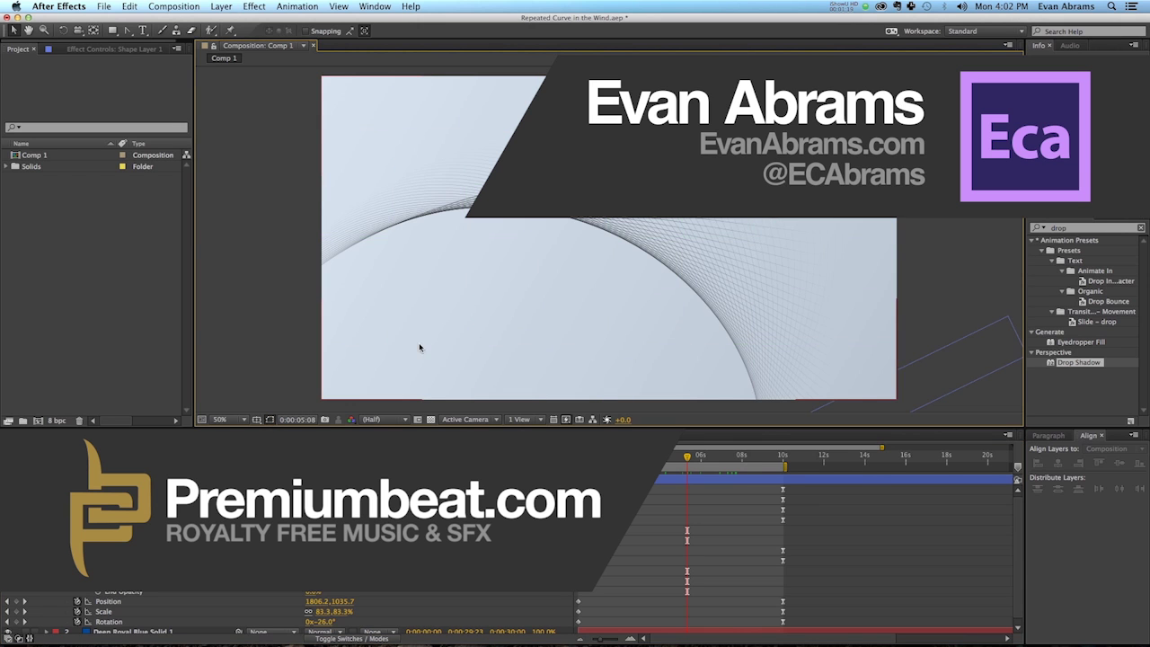
scroll(667, 218, "up", 3)
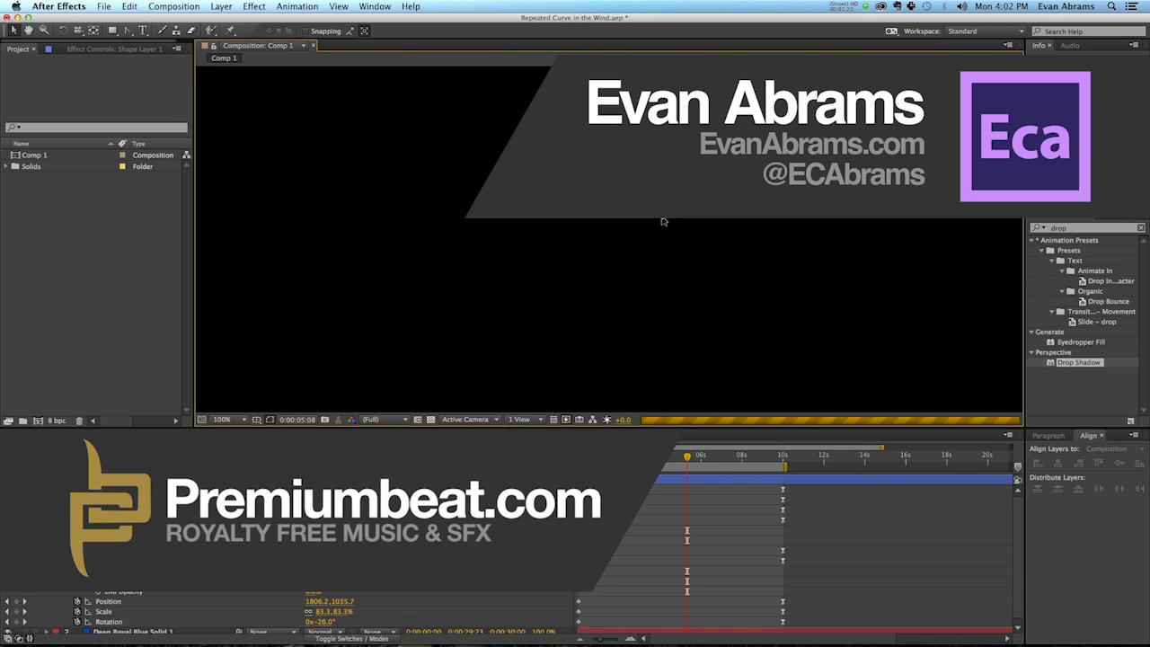
key("space")
scroll(470, 200, "down", 4)
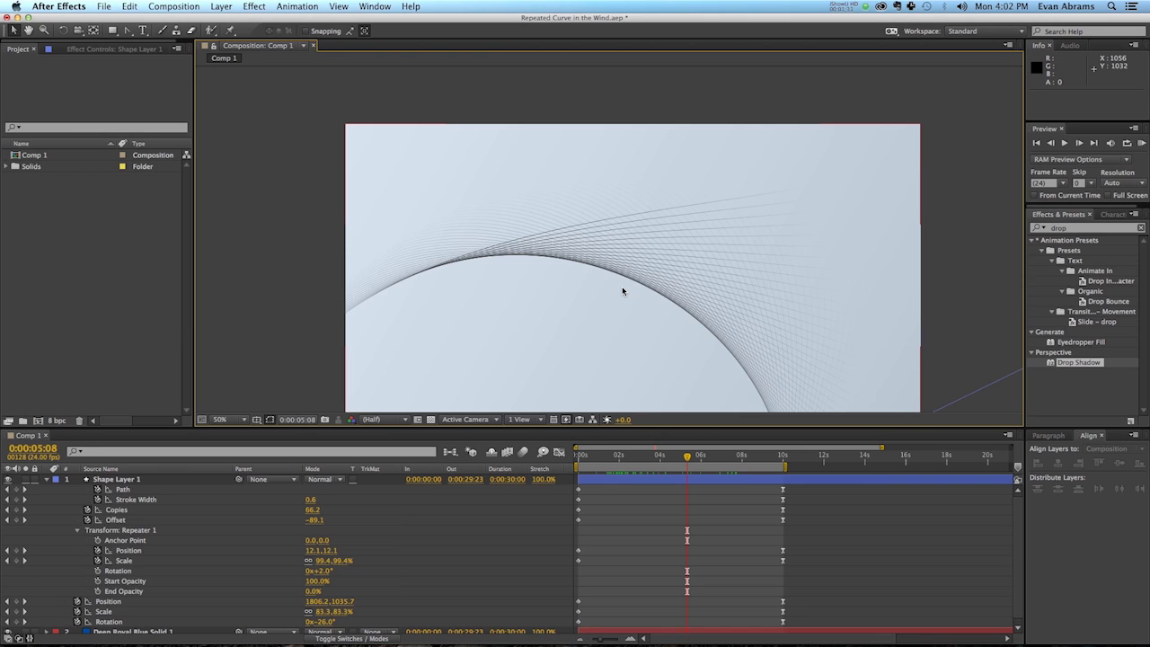
Step: Create a new 1920×1080 Comp 2 and add a new solid layer to it
left_click(39, 421)
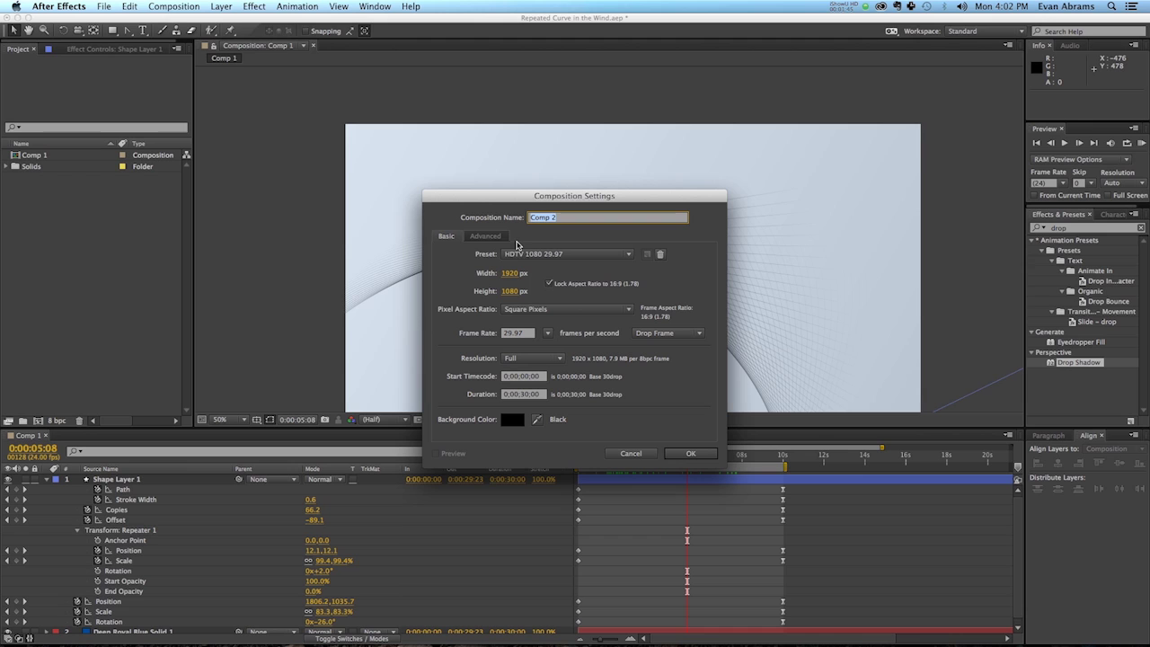
left_click(692, 454)
right_click(189, 541)
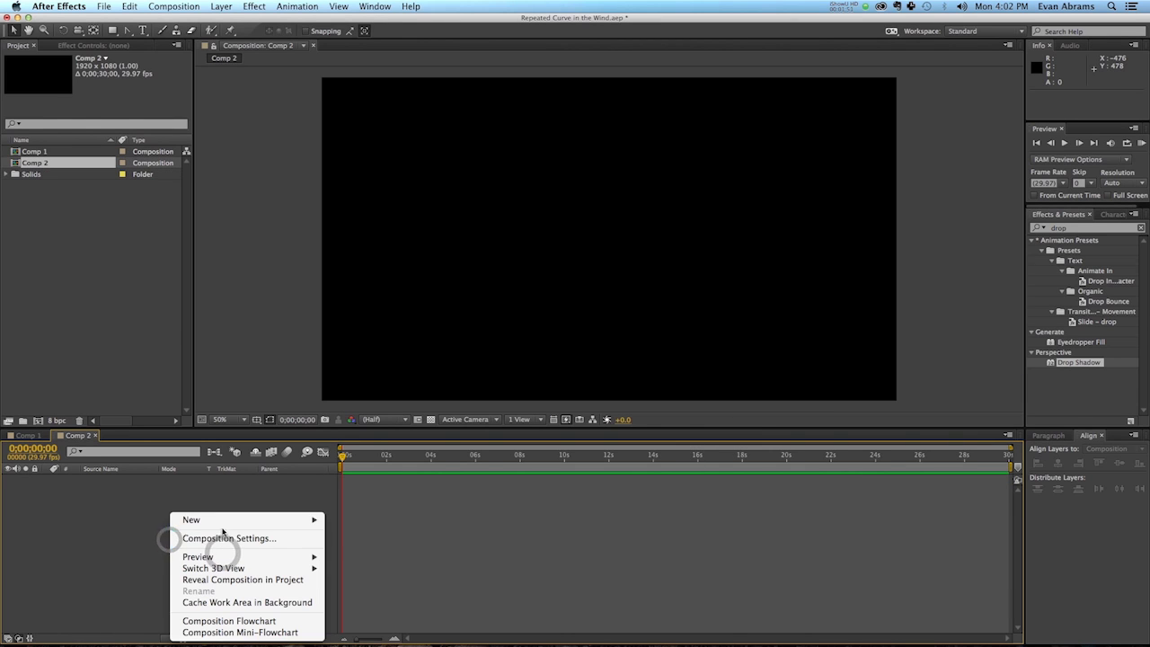
mouse_move(196, 521)
left_click(378, 549)
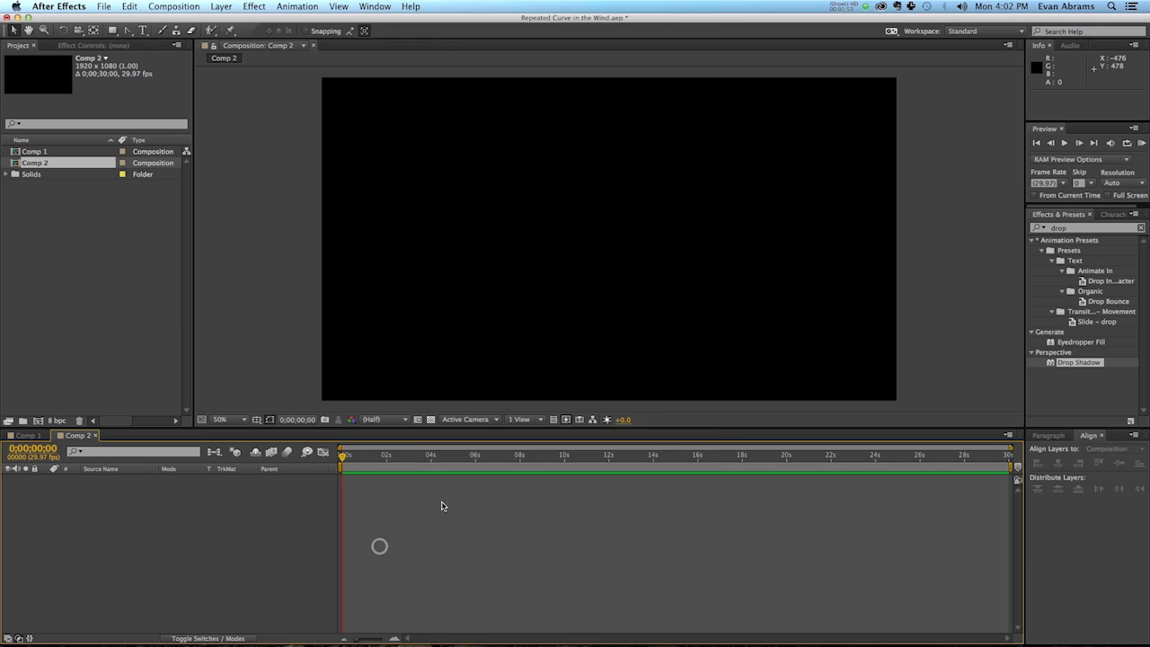
Step: Colour the solid pale royal blue E1E4ED (hue 225, saturation 5%) and create it
left_click(567, 407)
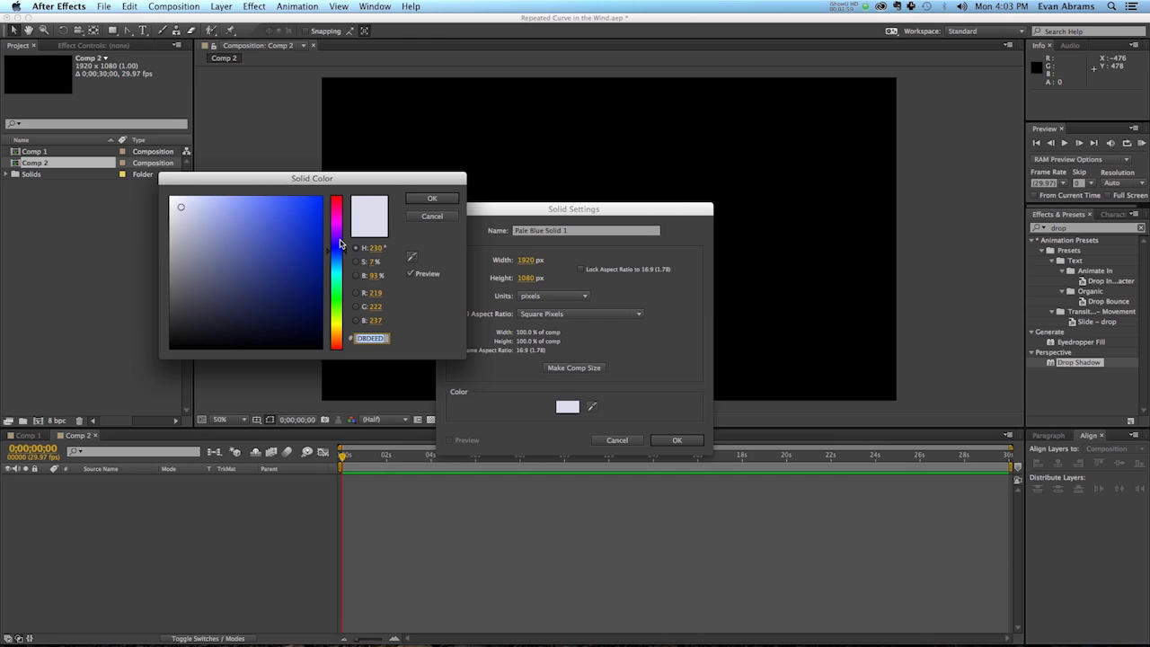
left_click_drag(341, 254, 341, 257)
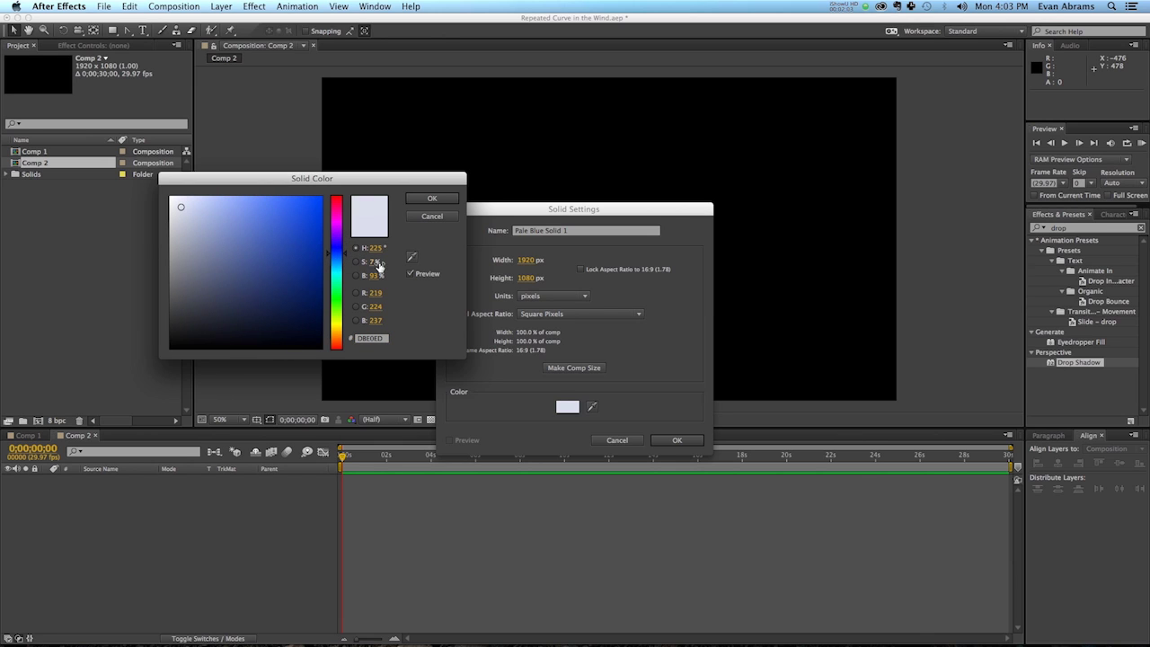
type("5")
key("Tab")
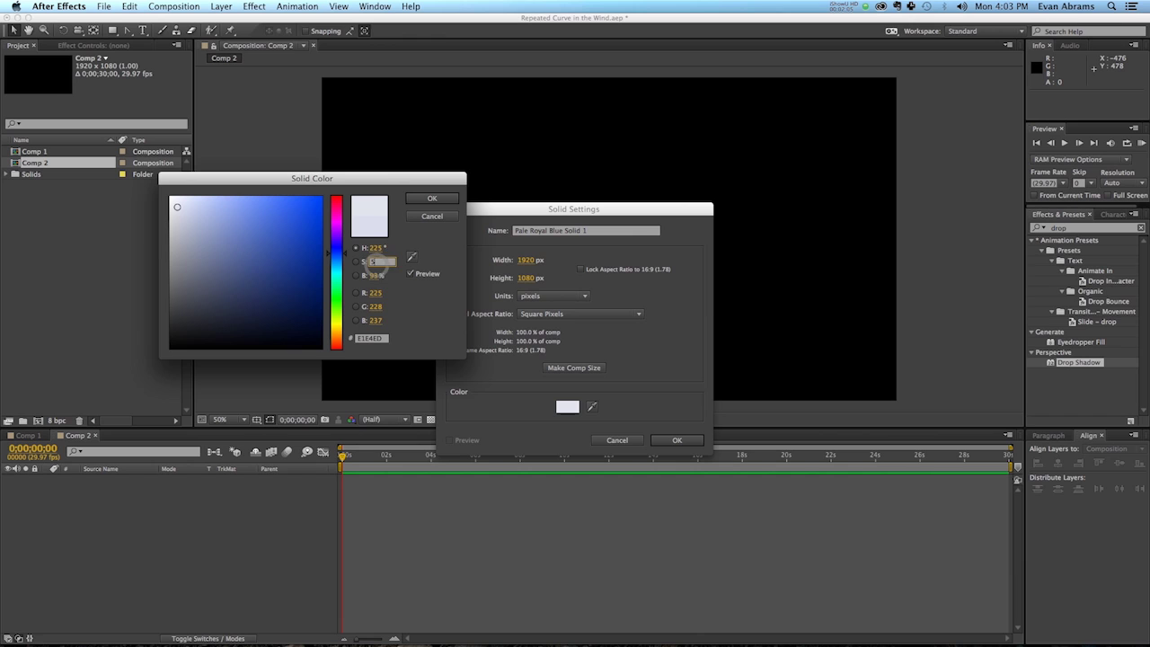
left_click(432, 199)
left_click(678, 438)
right_click(149, 532)
mouse_move(199, 528)
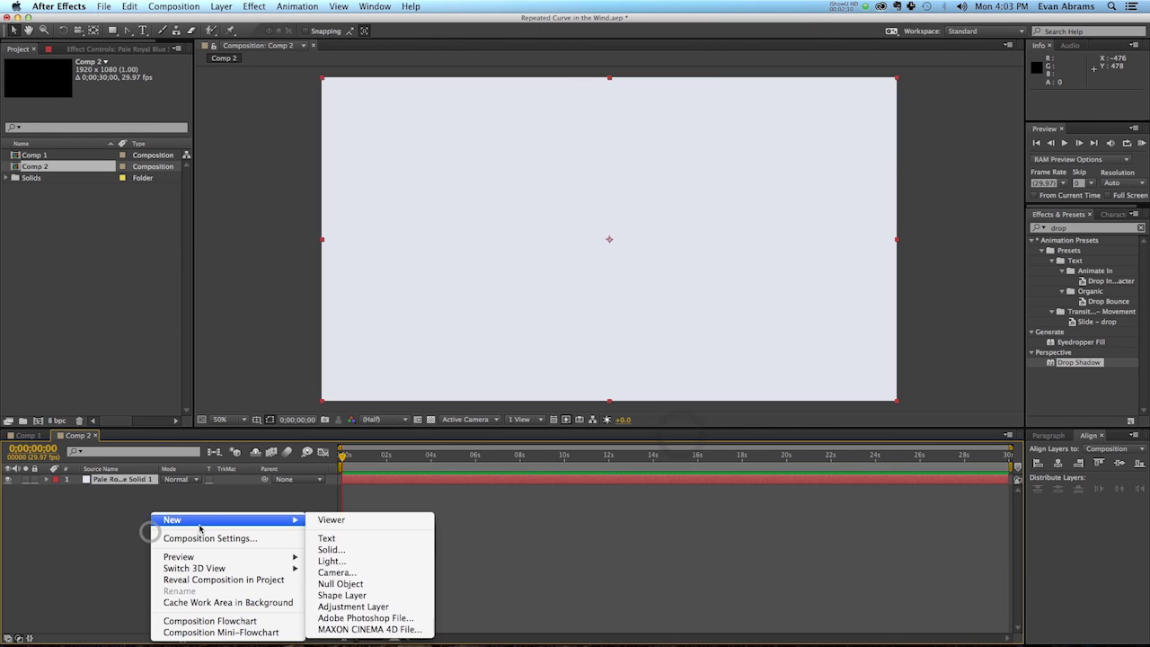
Step: Add a shape layer, draw a two-point curve with the Pen tool, and bend its handles into an S
left_click(362, 596)
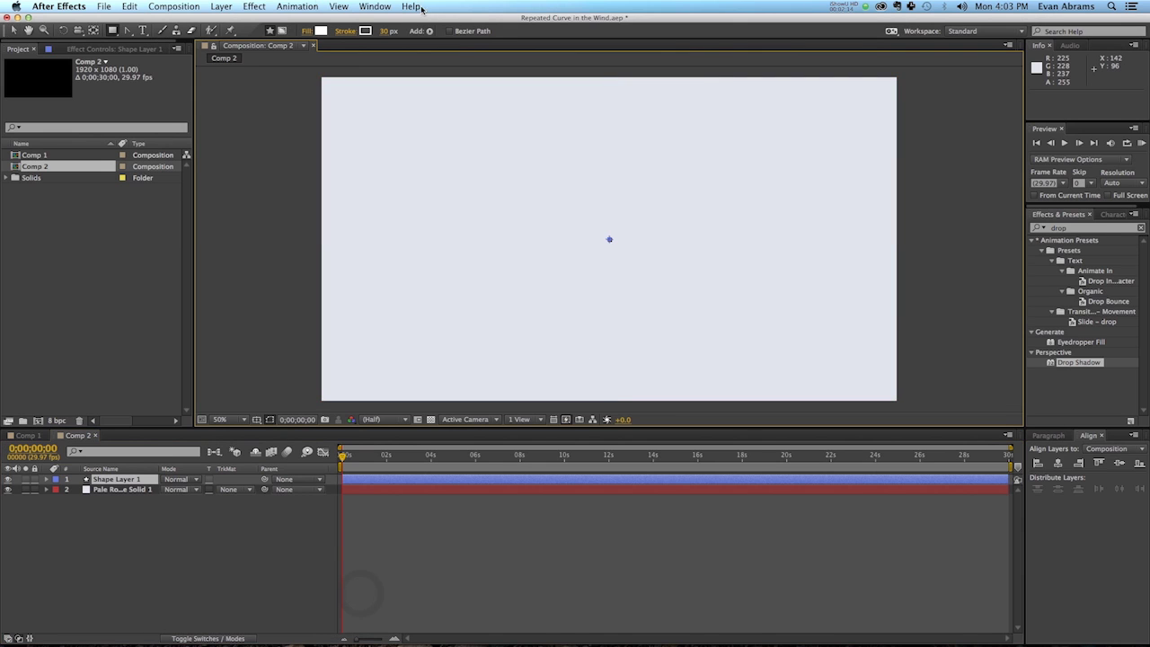
left_click(126, 30)
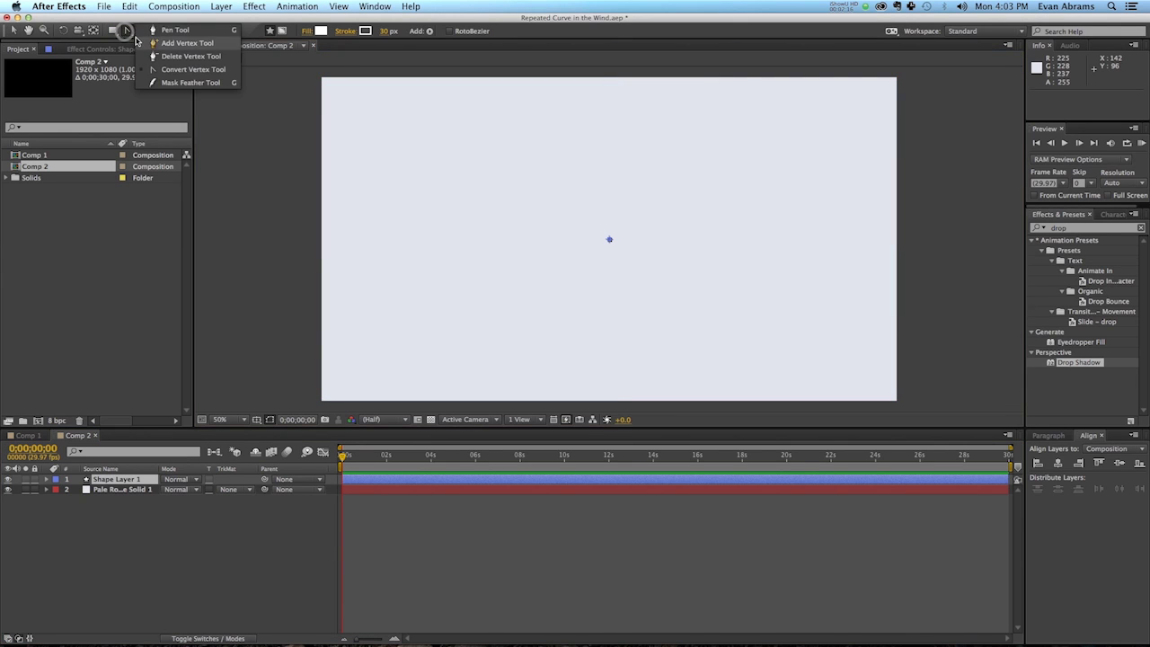
left_click(171, 30)
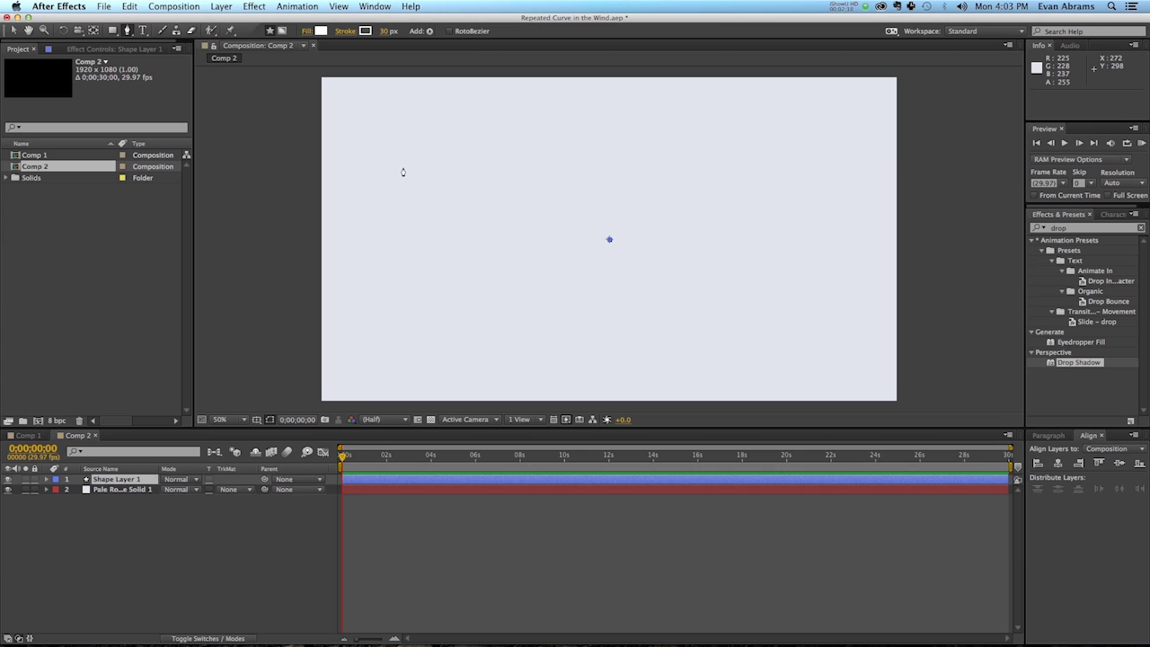
left_click_drag(402, 172, 431, 215)
mouse_move(790, 291)
left_mouse_down()
mouse_move(806, 362)
mouse_move(844, 350)
mouse_move(855, 406)
mouse_move(837, 395)
left_mouse_up()
key("v")
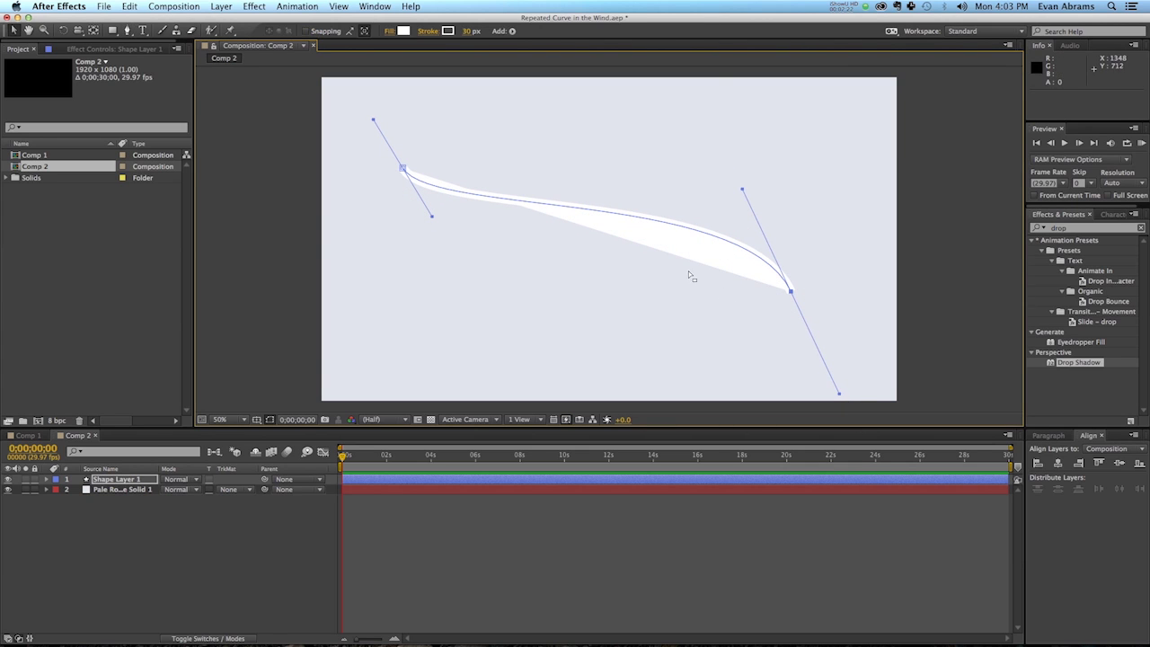
left_click_drag(432, 218, 469, 306)
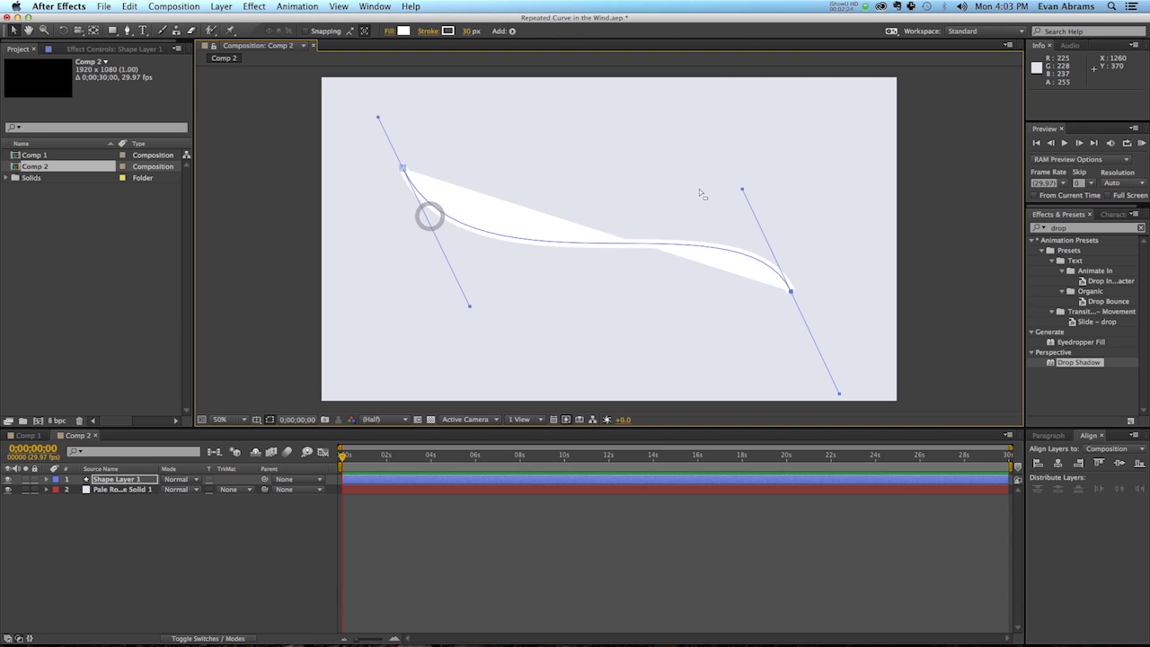
left_click_drag(739, 189, 726, 168)
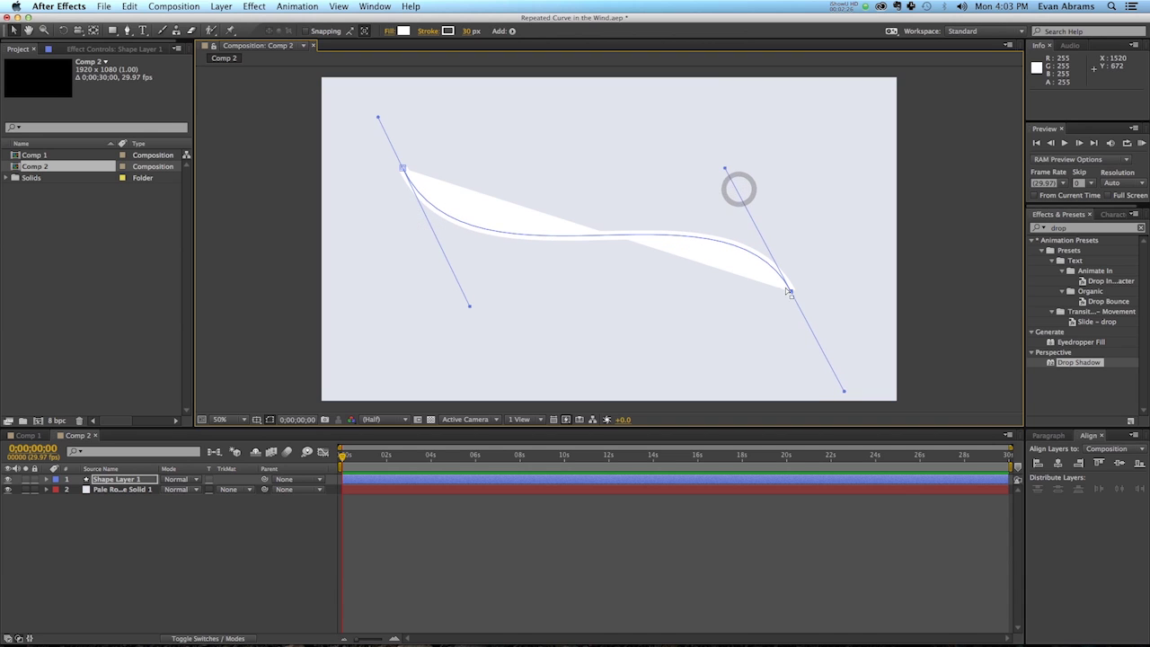
Step: Set the curve's fill to None
left_click(391, 32)
left_click(515, 302)
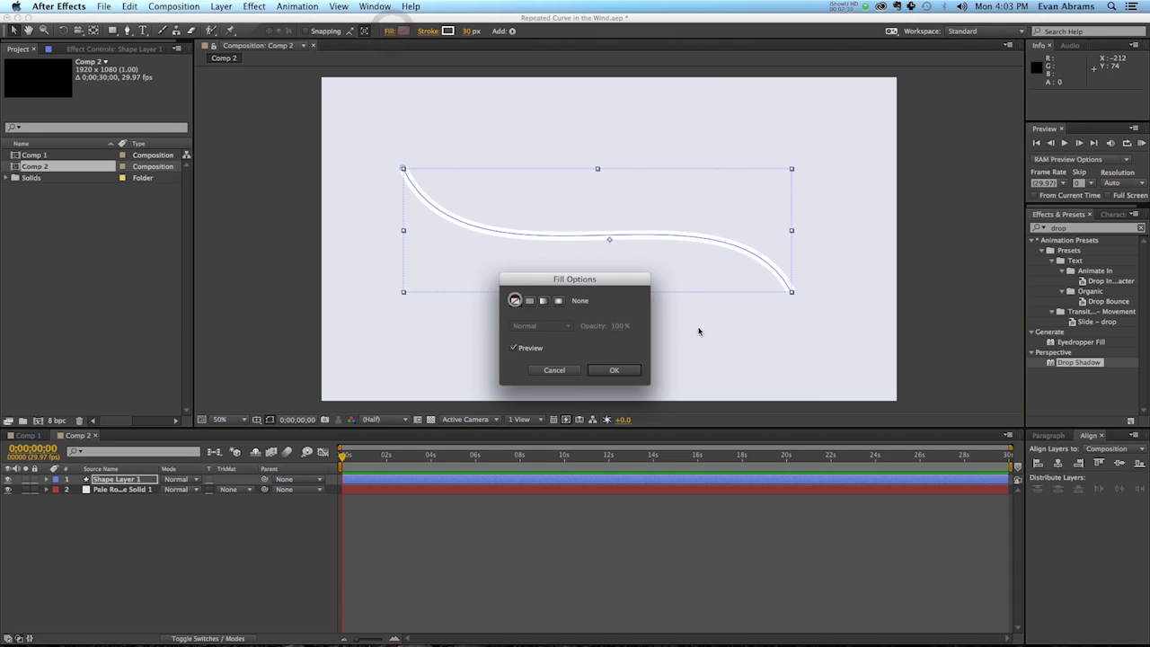
left_click(633, 372)
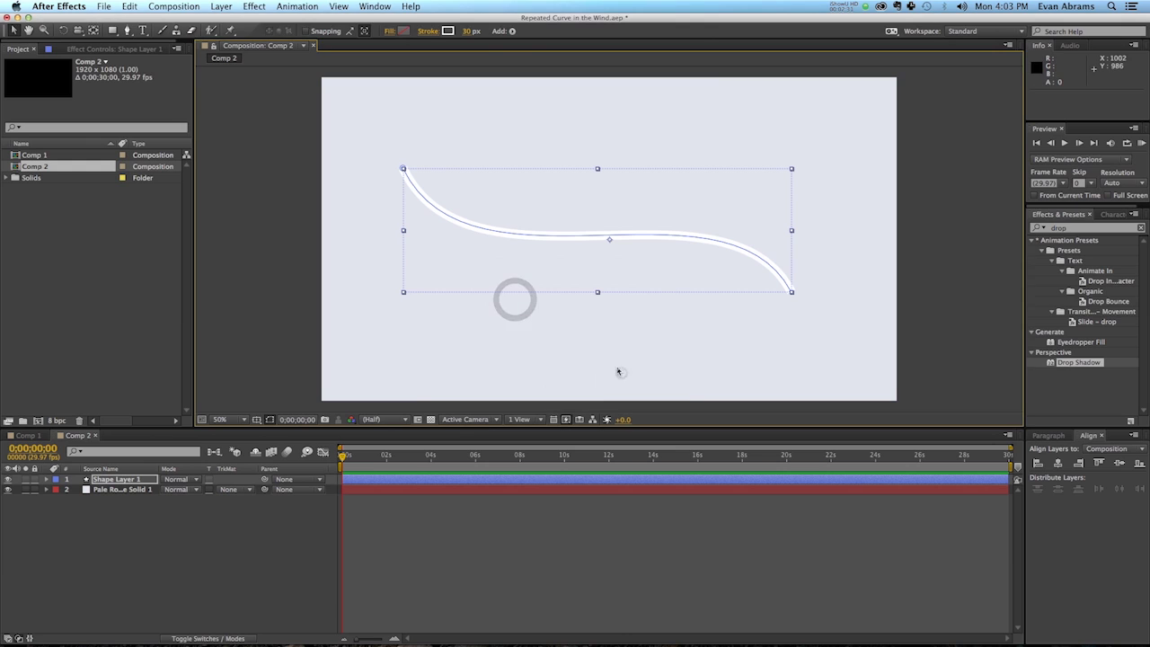
Step: Make the stroke a linear gradient with its start and end handles at the curve's two ends
left_click(431, 33)
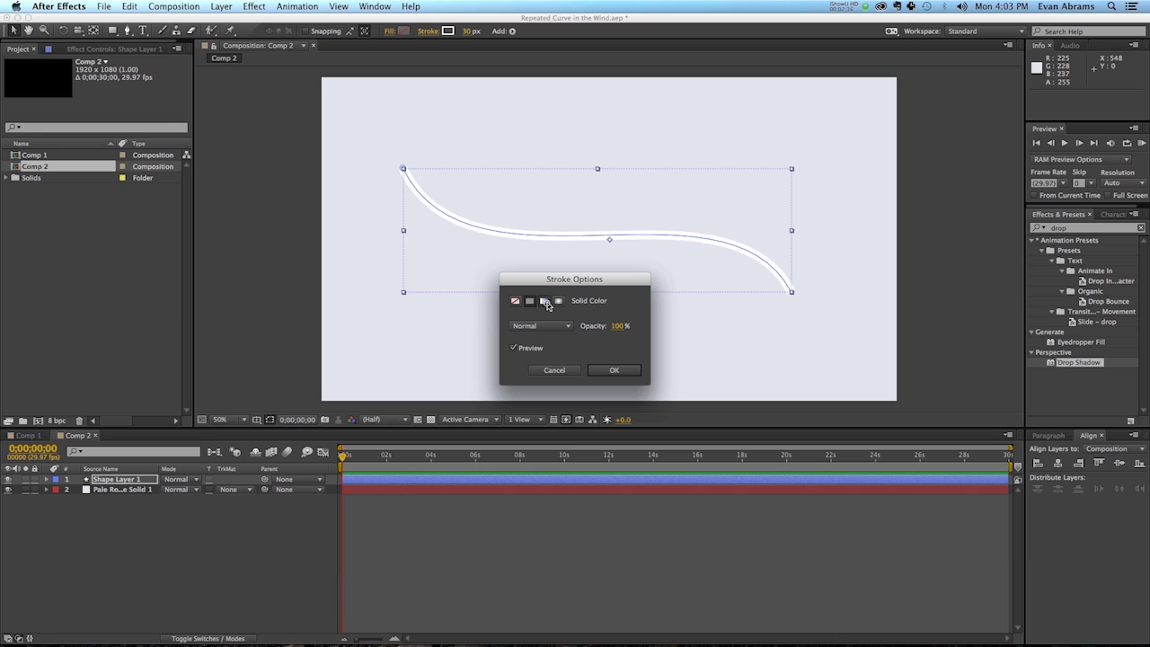
left_click(545, 302)
left_click(614, 370)
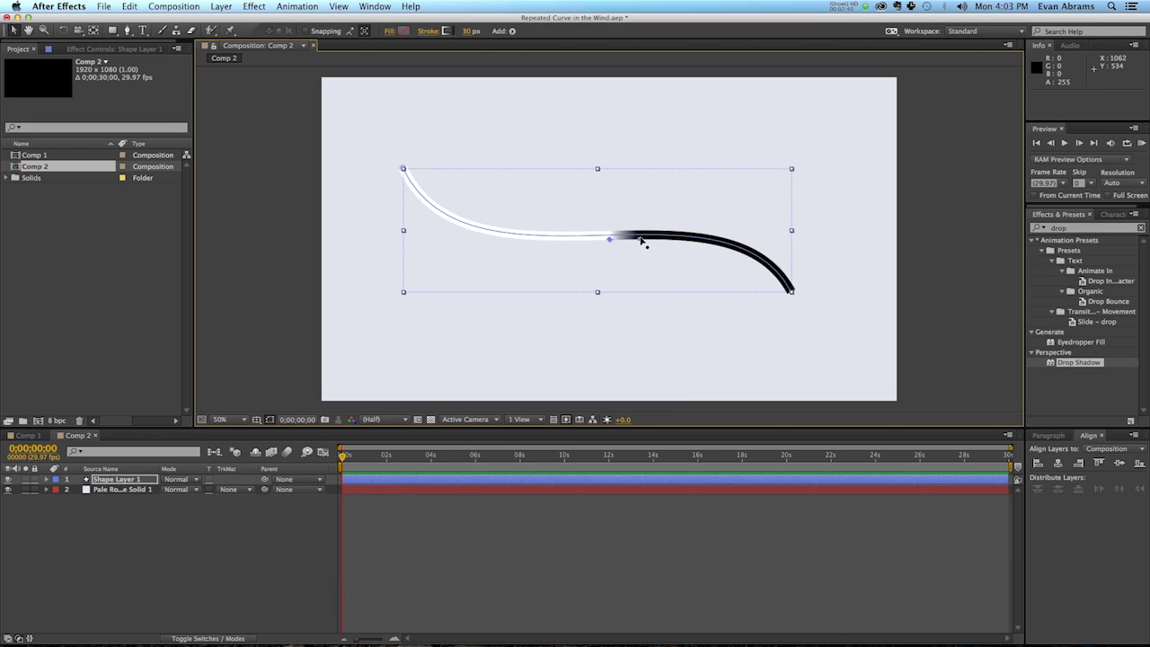
left_click_drag(641, 241, 797, 294)
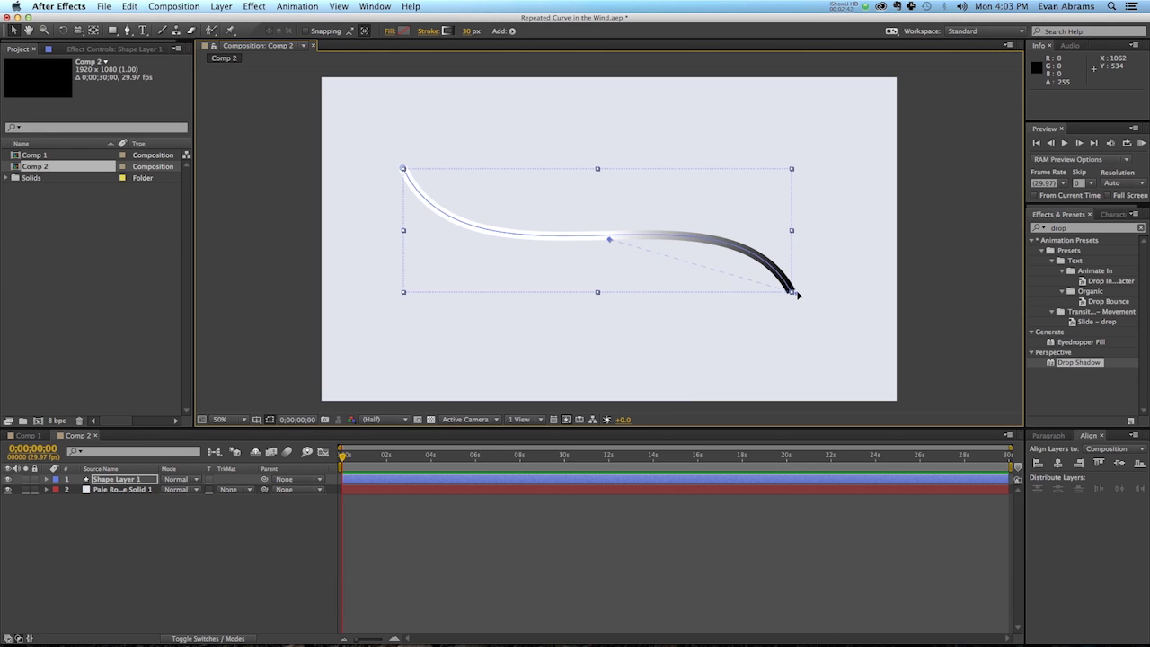
mouse_move(610, 243)
left_mouse_down()
mouse_move(419, 189)
mouse_move(404, 171)
left_mouse_up()
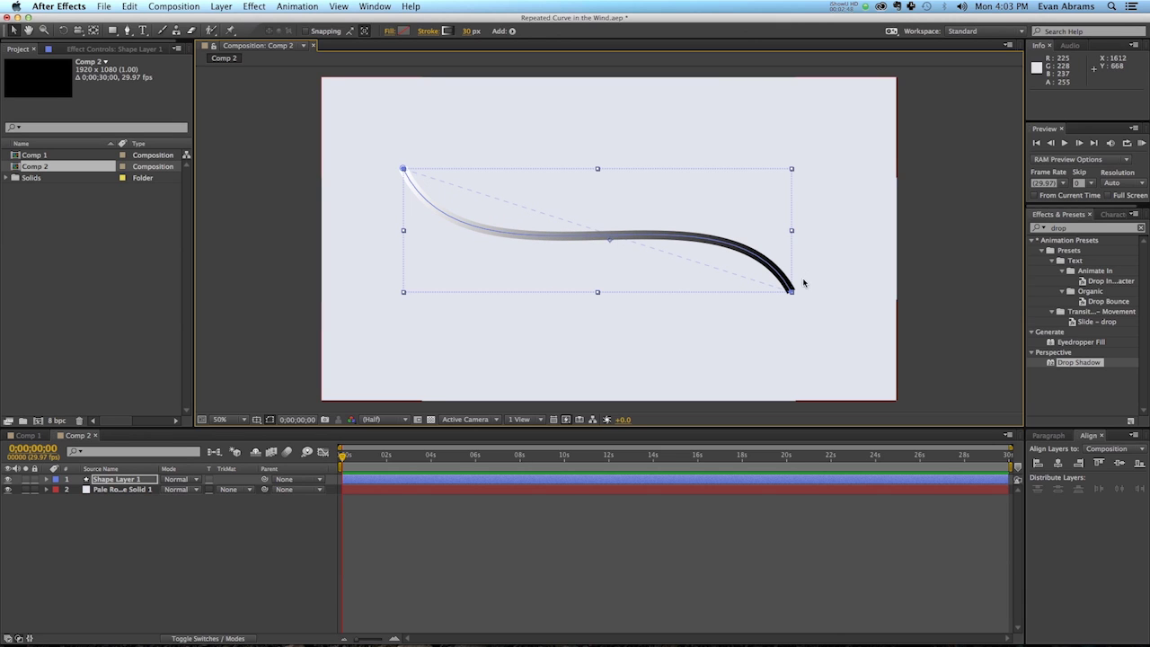
left_click_drag(790, 290, 791, 290)
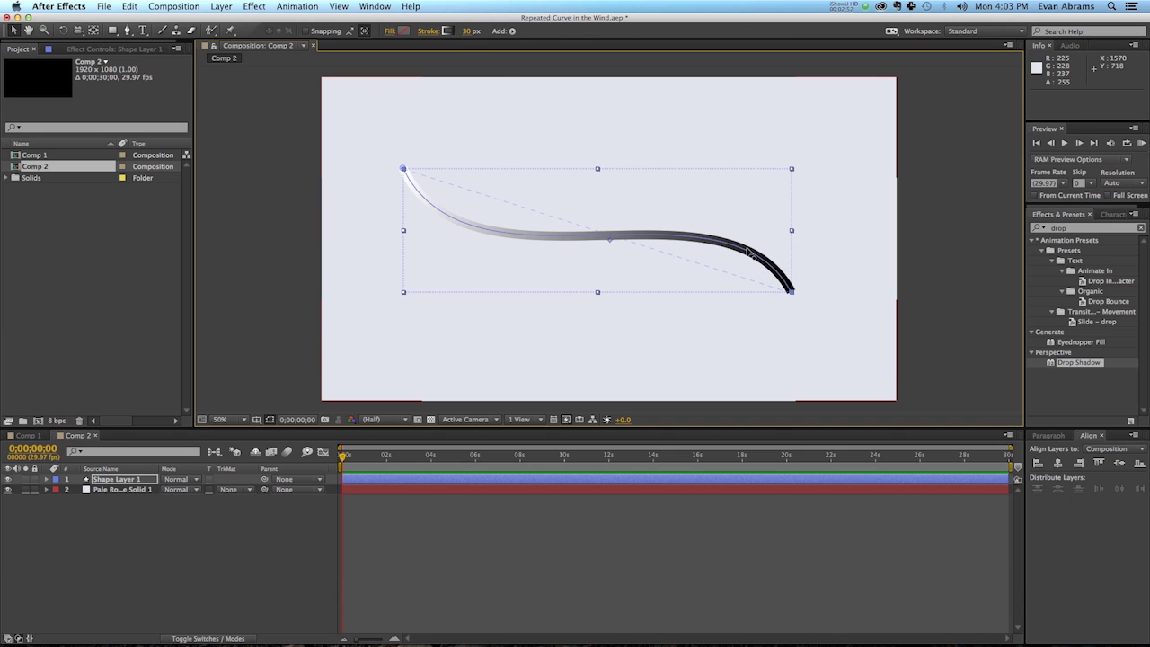
Step: Edit the stroke gradient: black colour stop, 0% opacity at both ends, 100% opacity stop at 50%
left_click(450, 32)
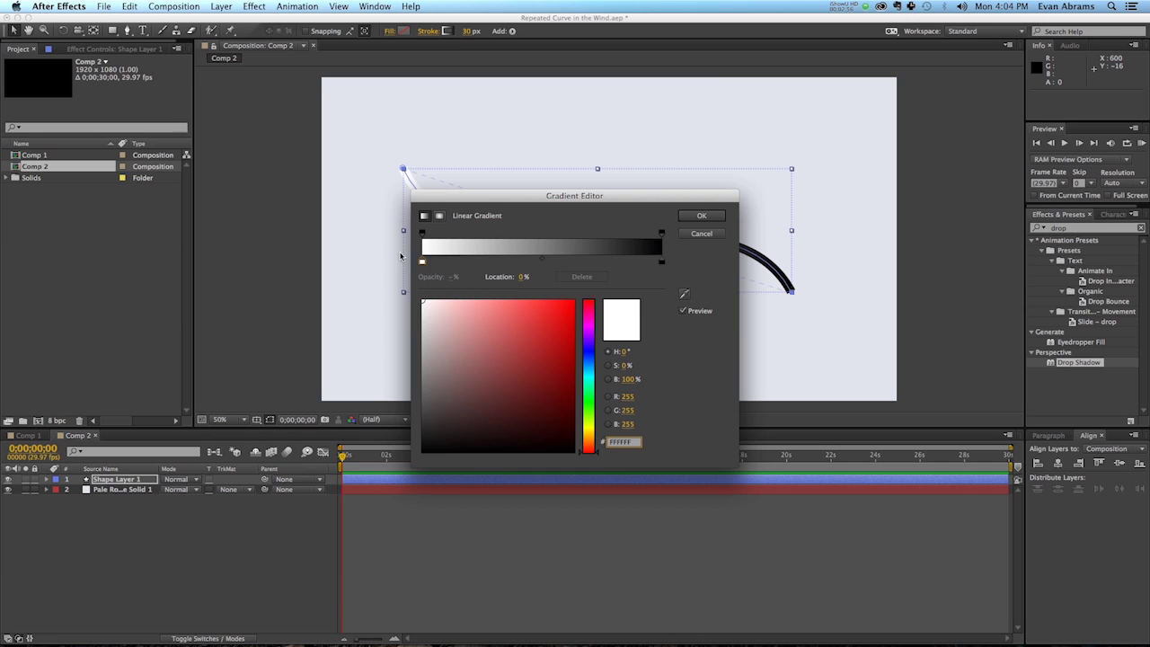
left_click(421, 263)
left_click_drag(462, 380, 422, 453)
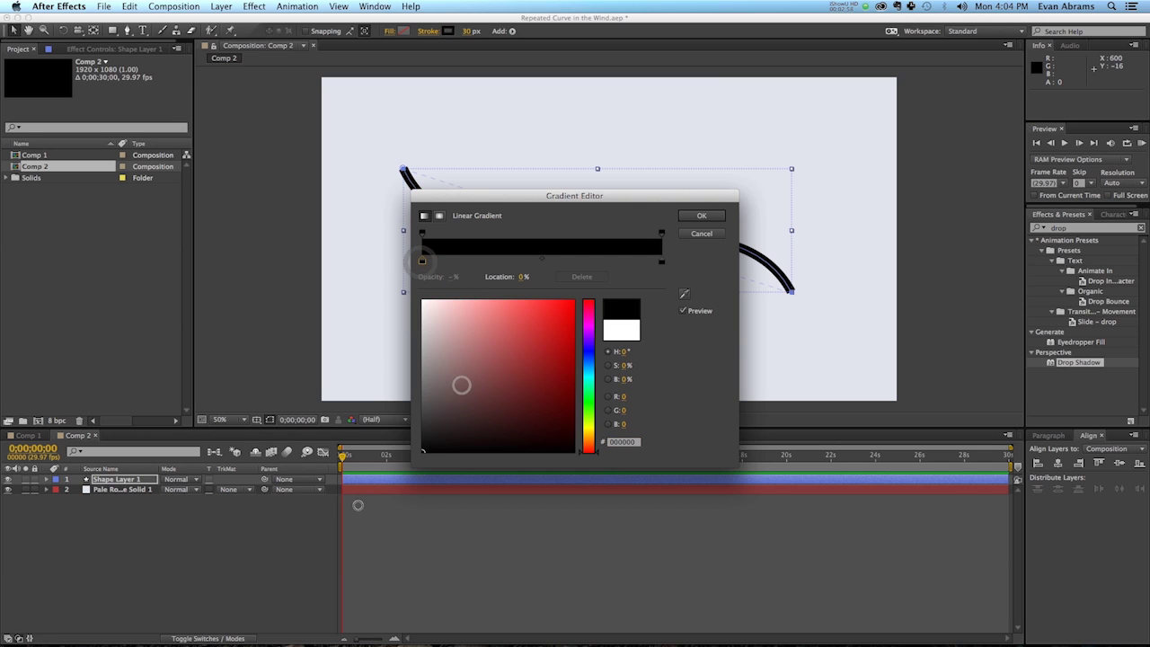
left_click(421, 231)
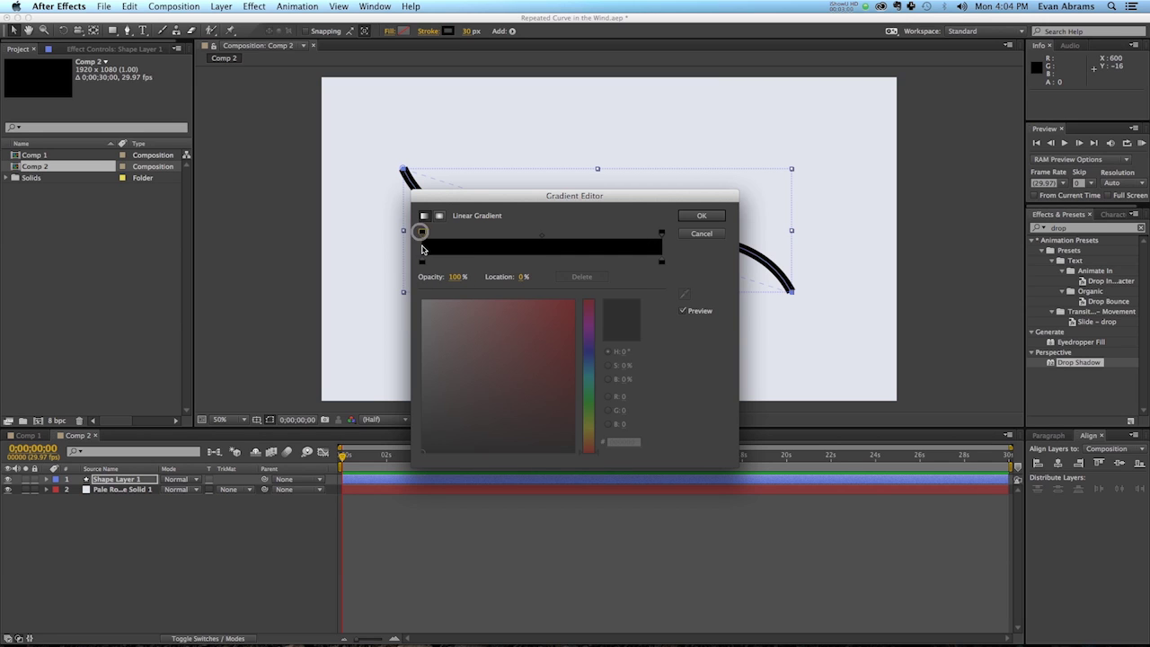
left_click_drag(457, 278, 449, 277)
left_click(661, 232)
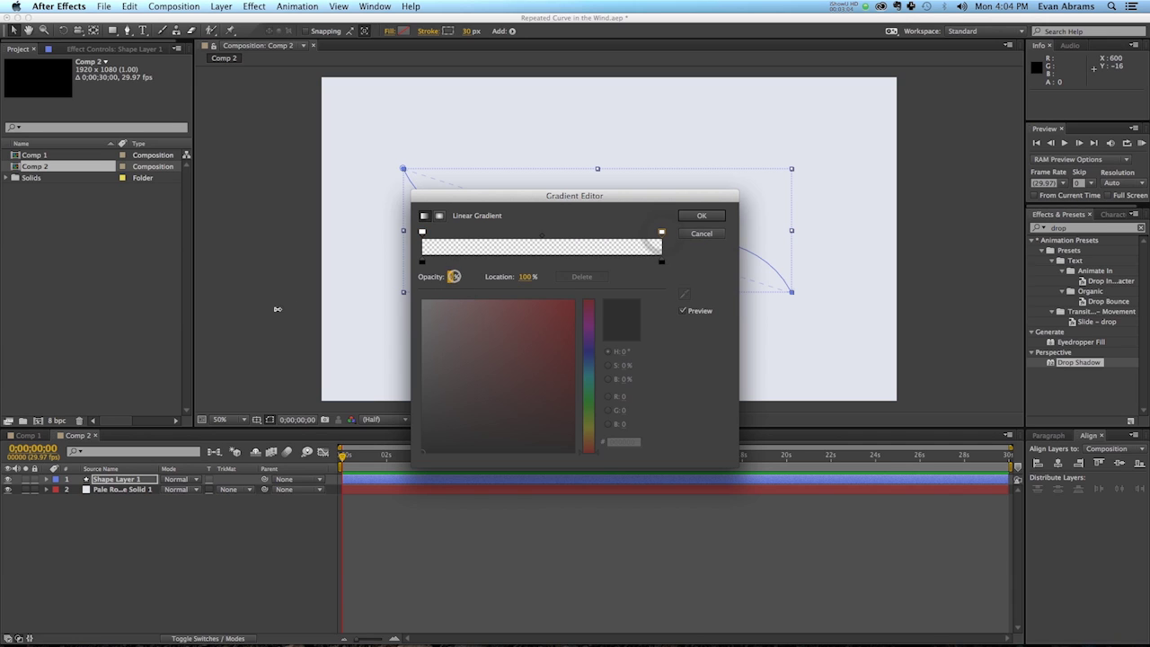
left_click(535, 234)
left_click(528, 277)
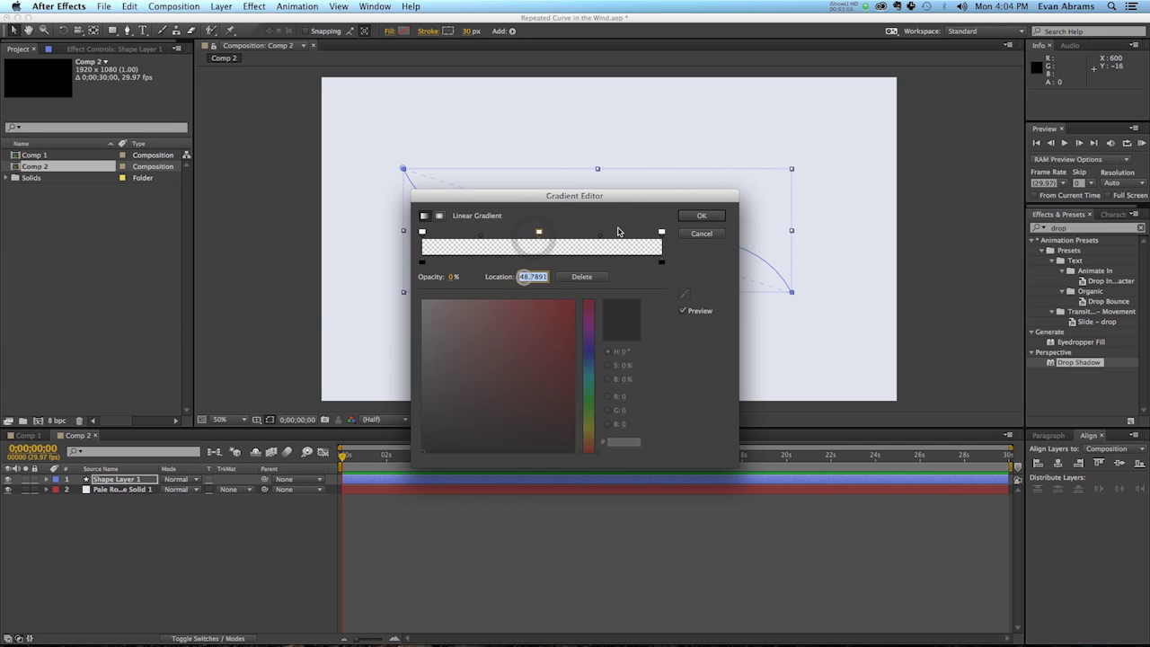
type("50")
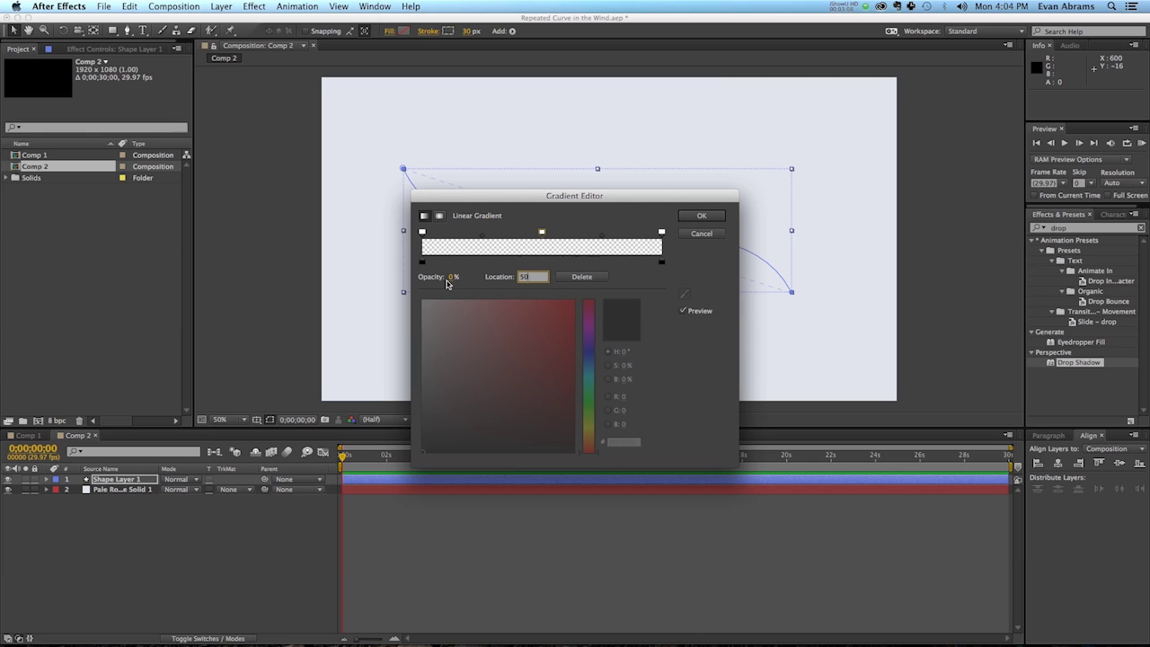
left_click_drag(450, 282, 442, 275)
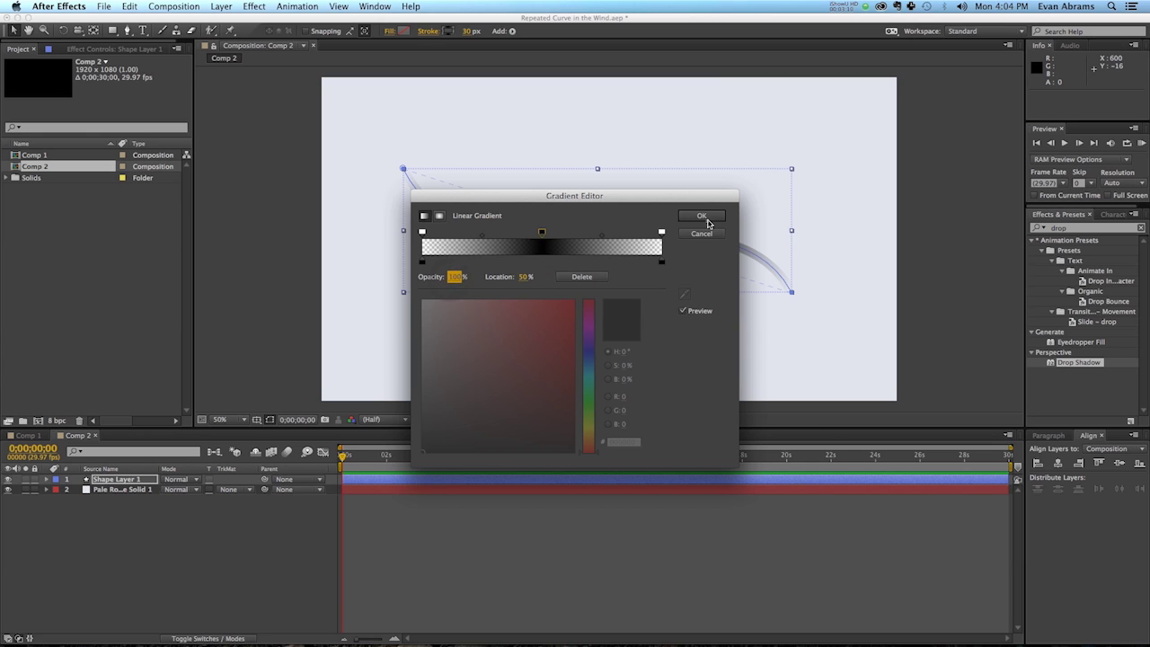
left_click(706, 219)
left_click(584, 501)
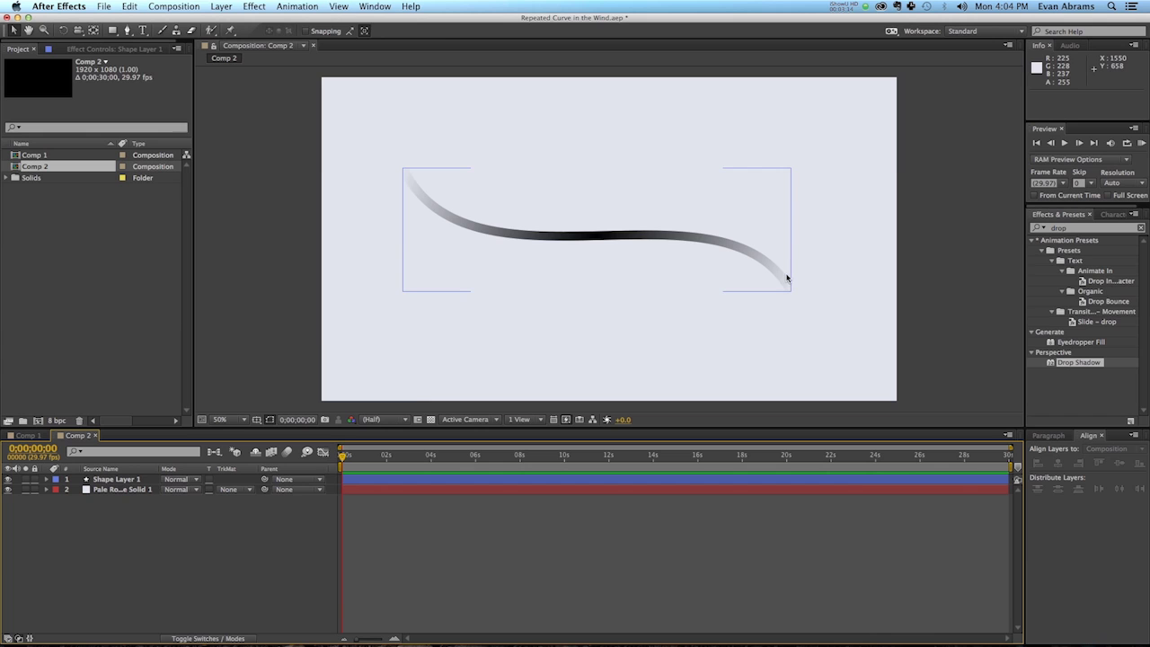
Step: Thin the curve's stroke width to 2 px and check the thin line
left_click(511, 237)
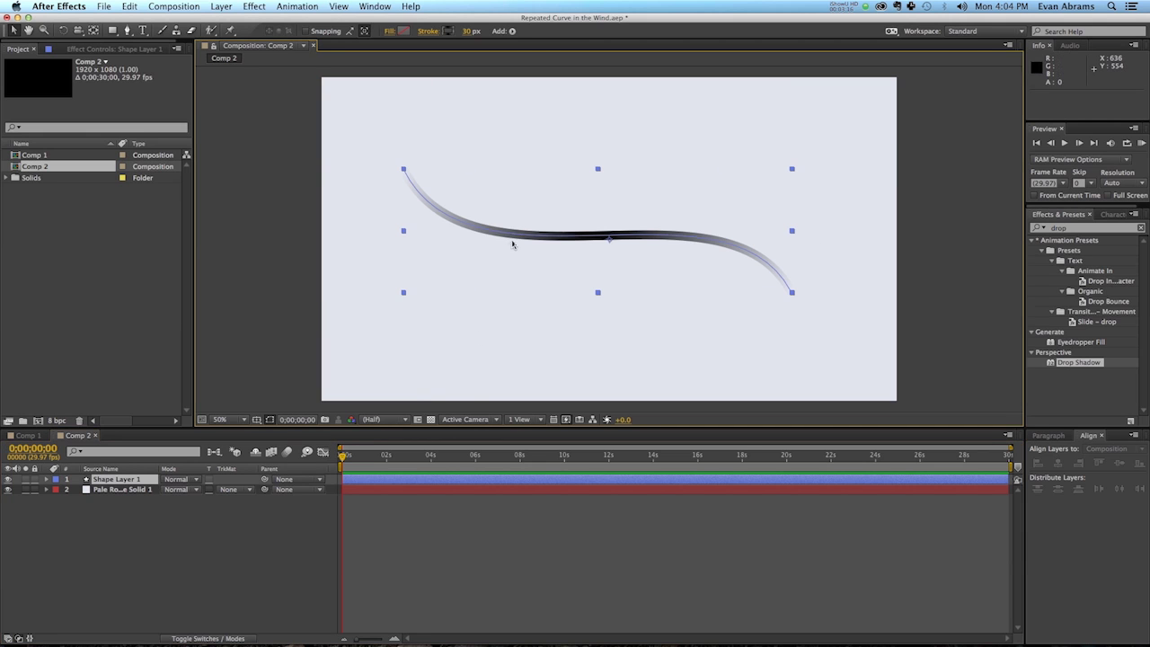
type("1")
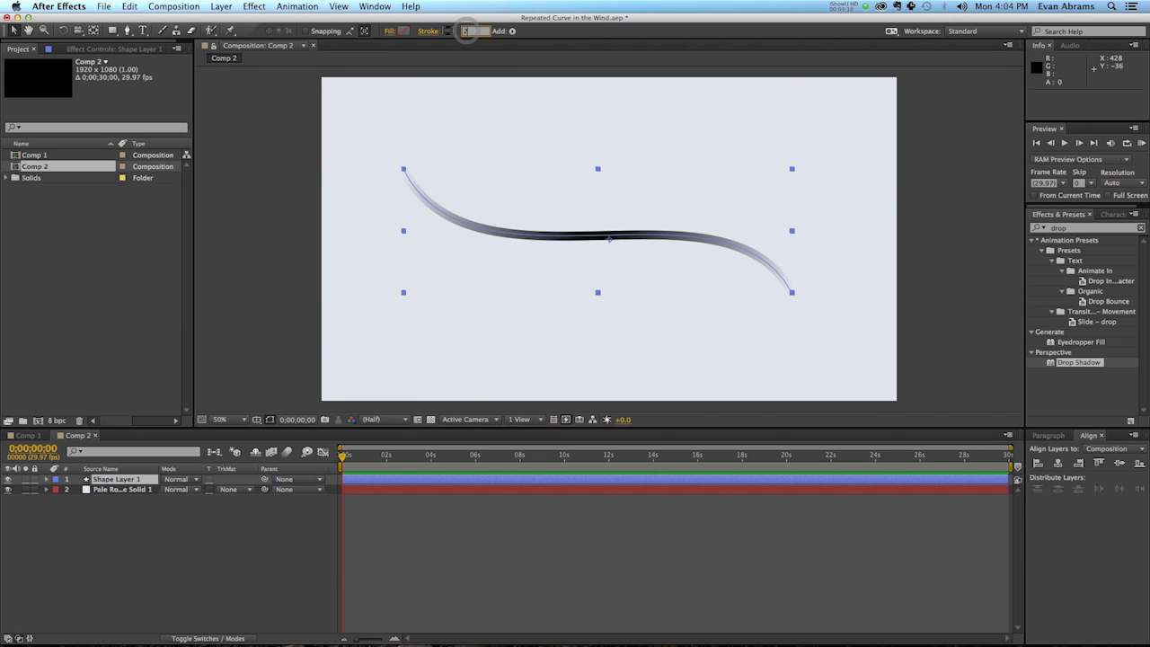
key("Return")
left_click(284, 592)
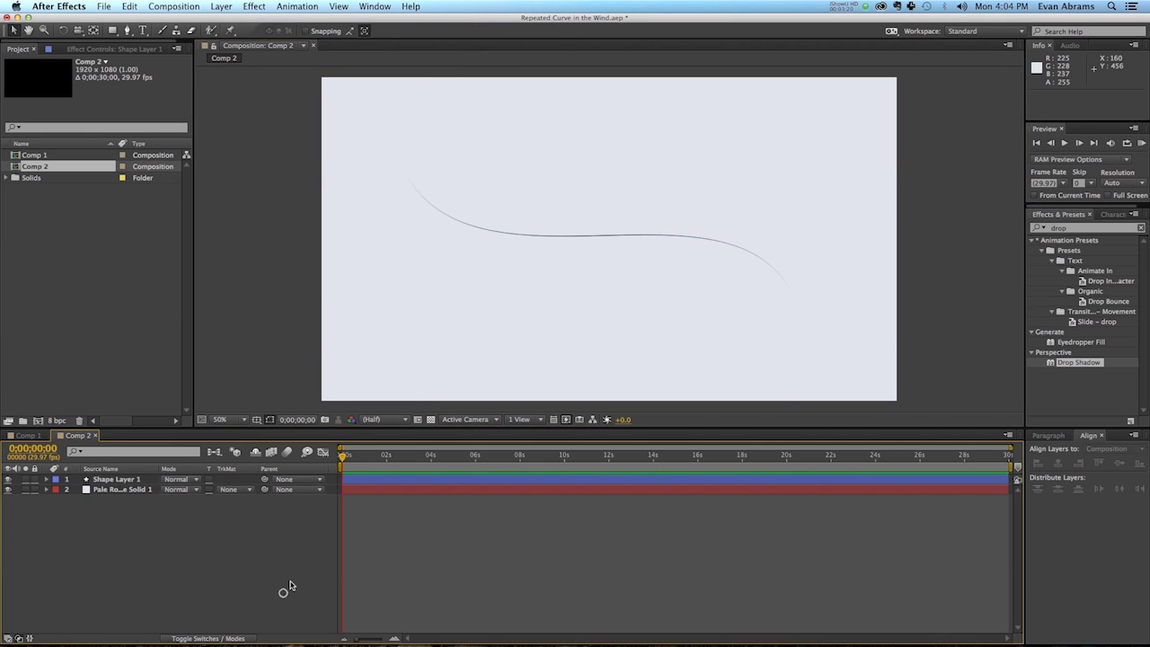
left_click(517, 231)
scroll(581, 228, "up", 2)
scroll(581, 229, "down", 4)
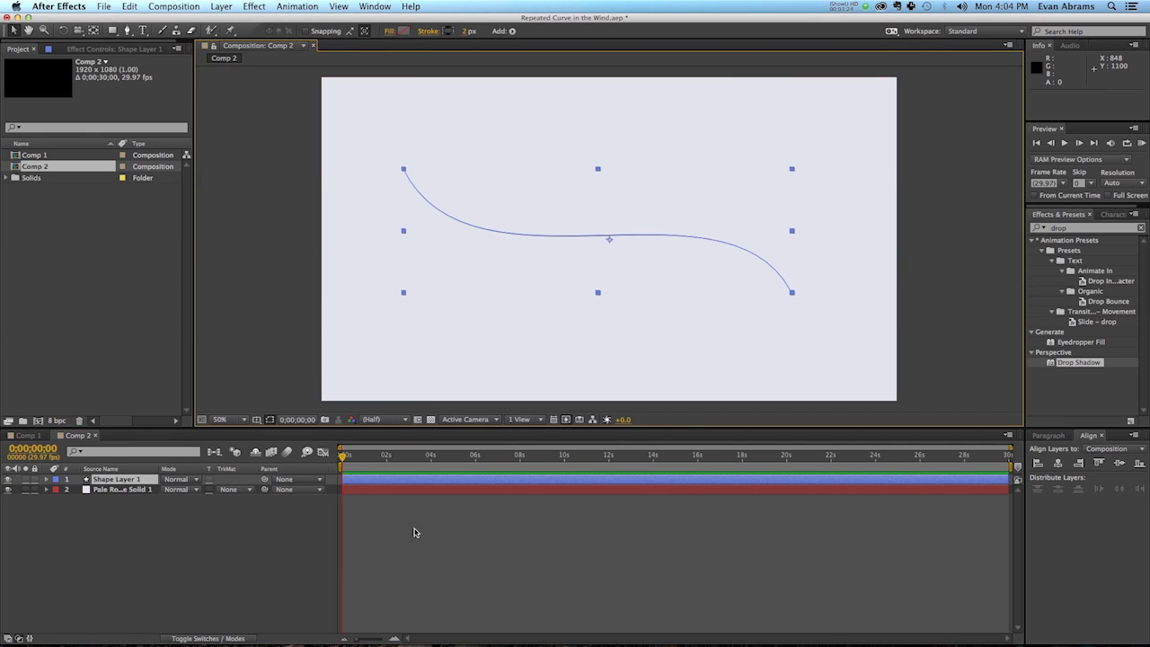
Step: Reselect Shape Layer 1 and twirl open its Contents and Transform groups
left_click(361, 536)
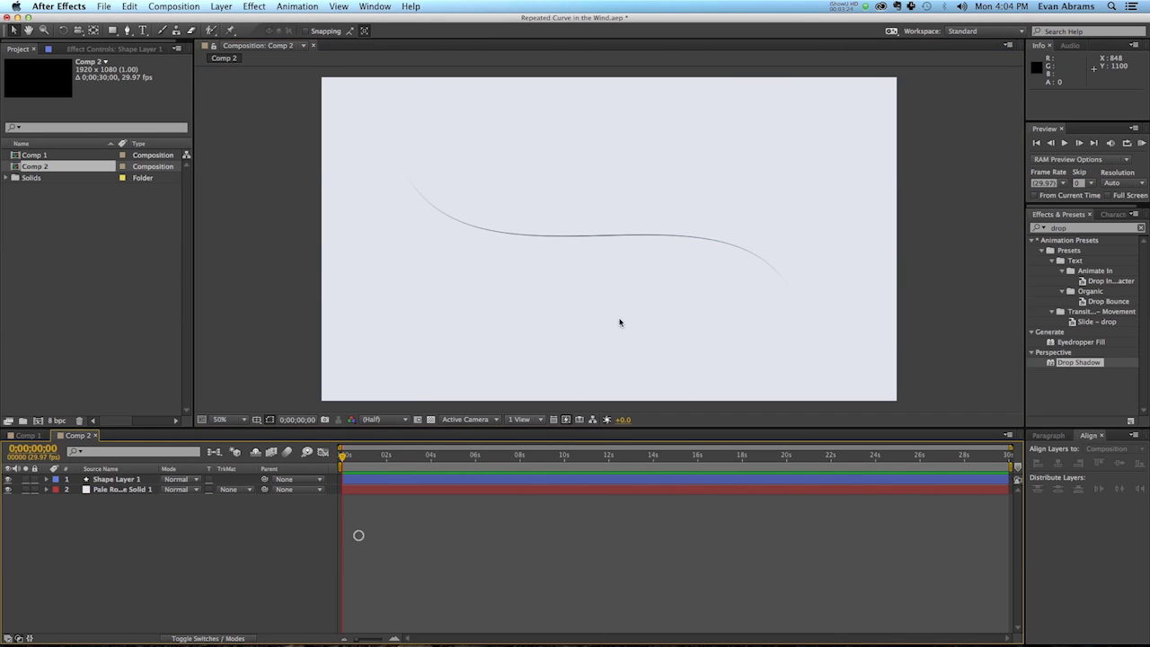
left_click(401, 479)
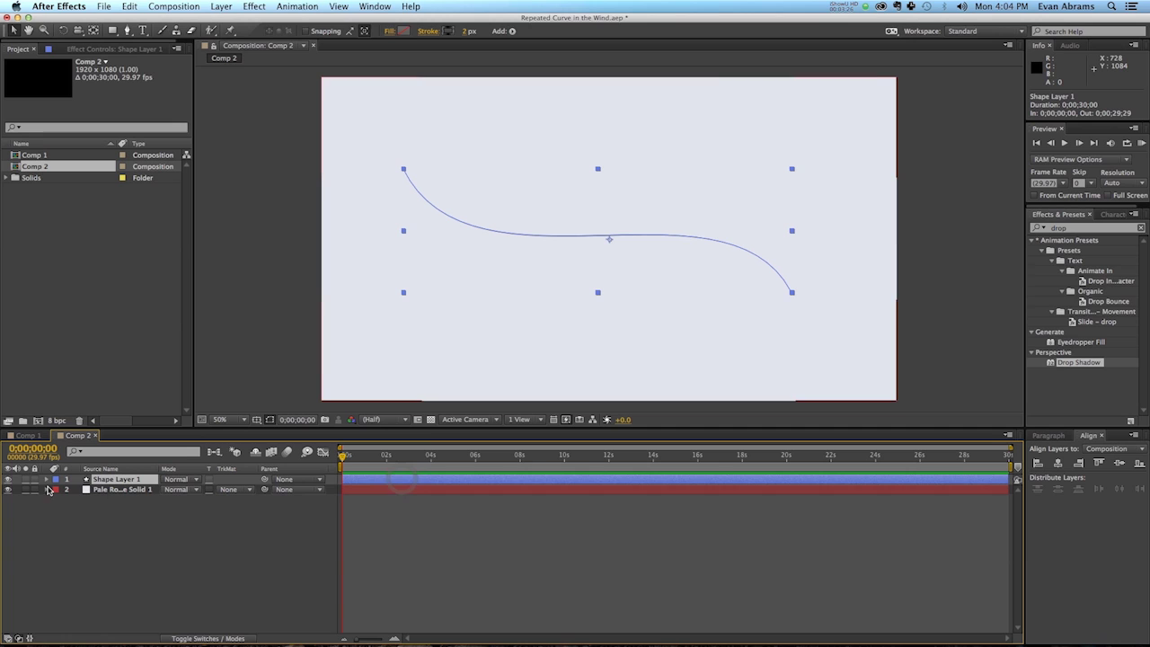
left_click(46, 479)
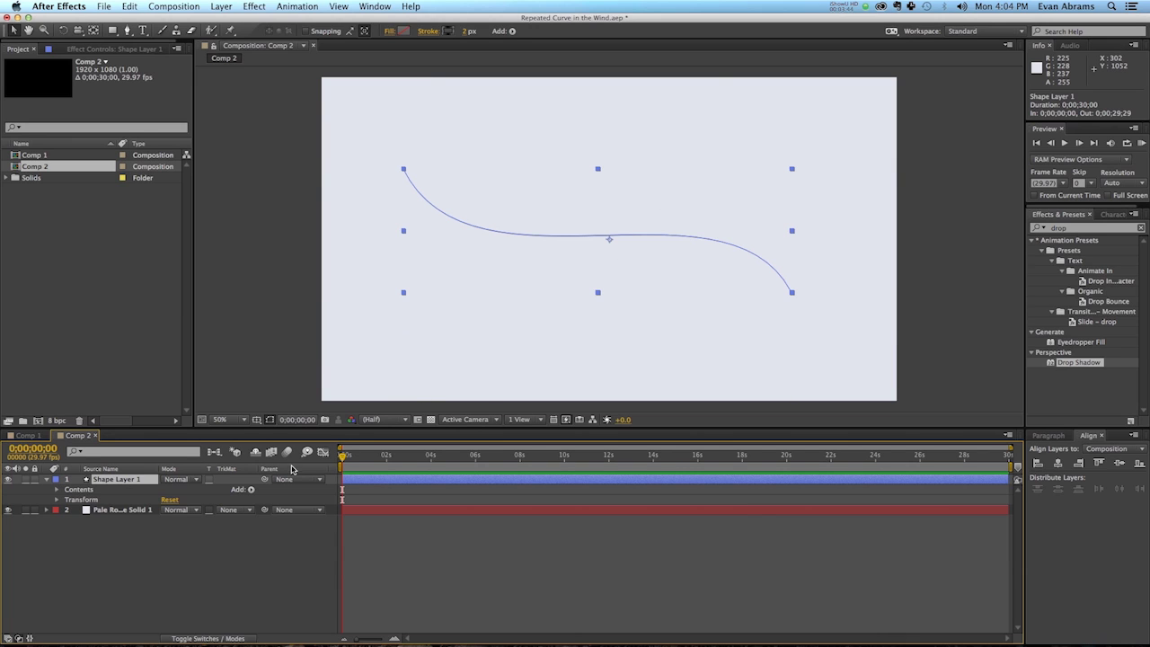
Step: Add a Repeater to the shape layer and set its Copies to 100
left_click(251, 490)
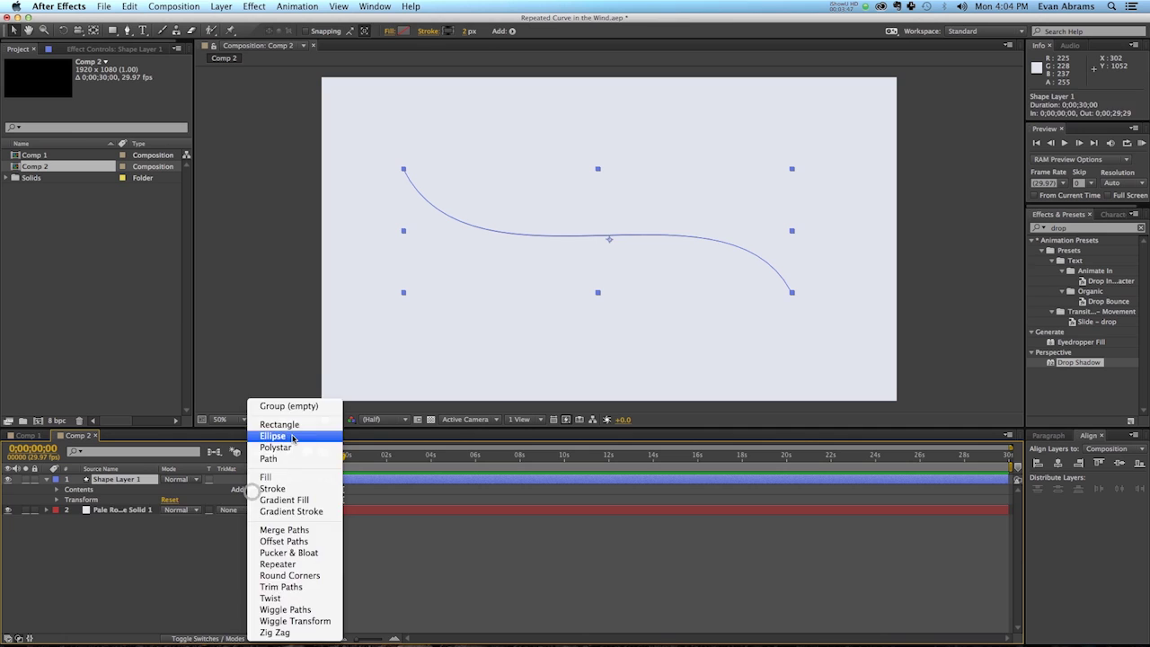
left_click(308, 560)
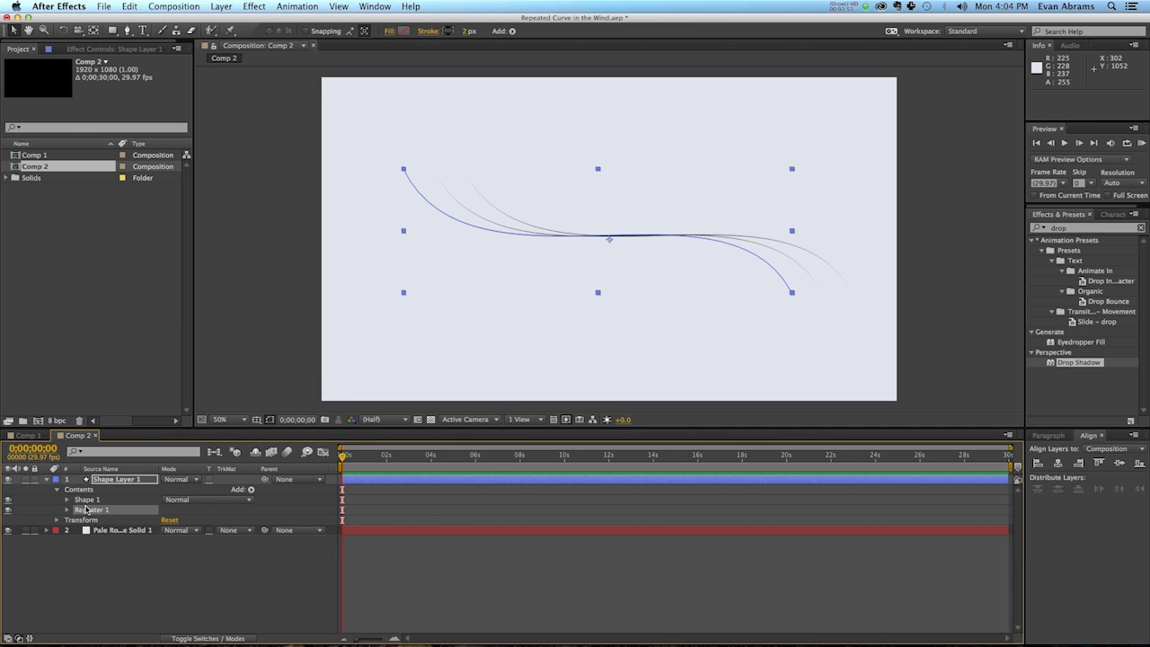
left_click(67, 509)
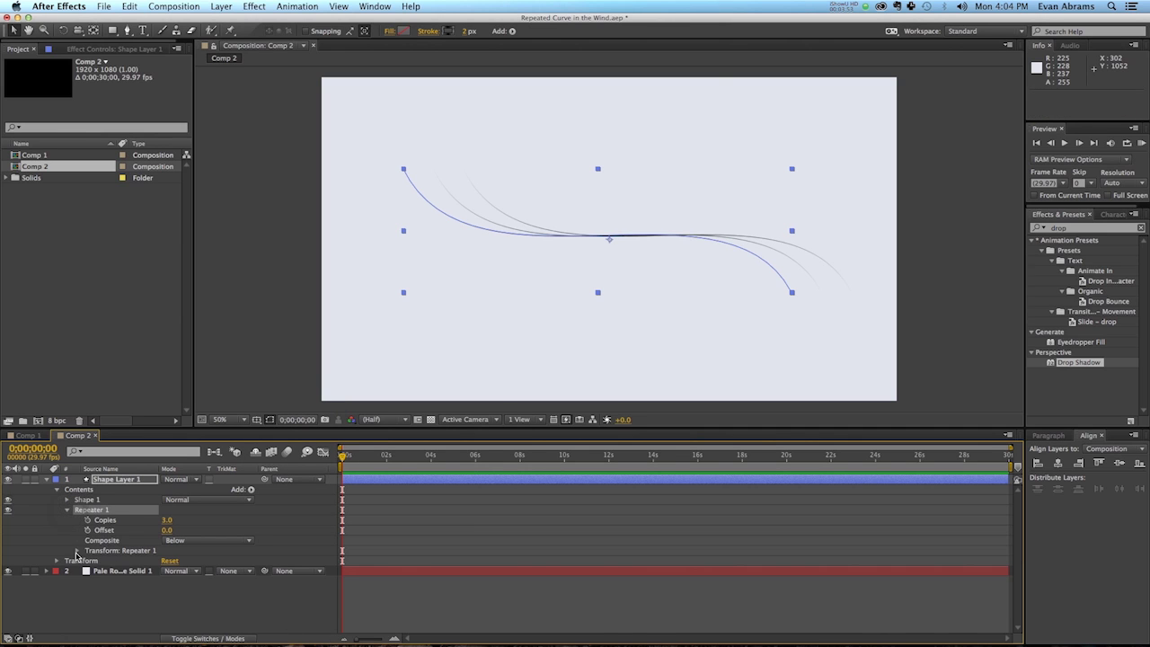
left_click(78, 551)
left_click(167, 520)
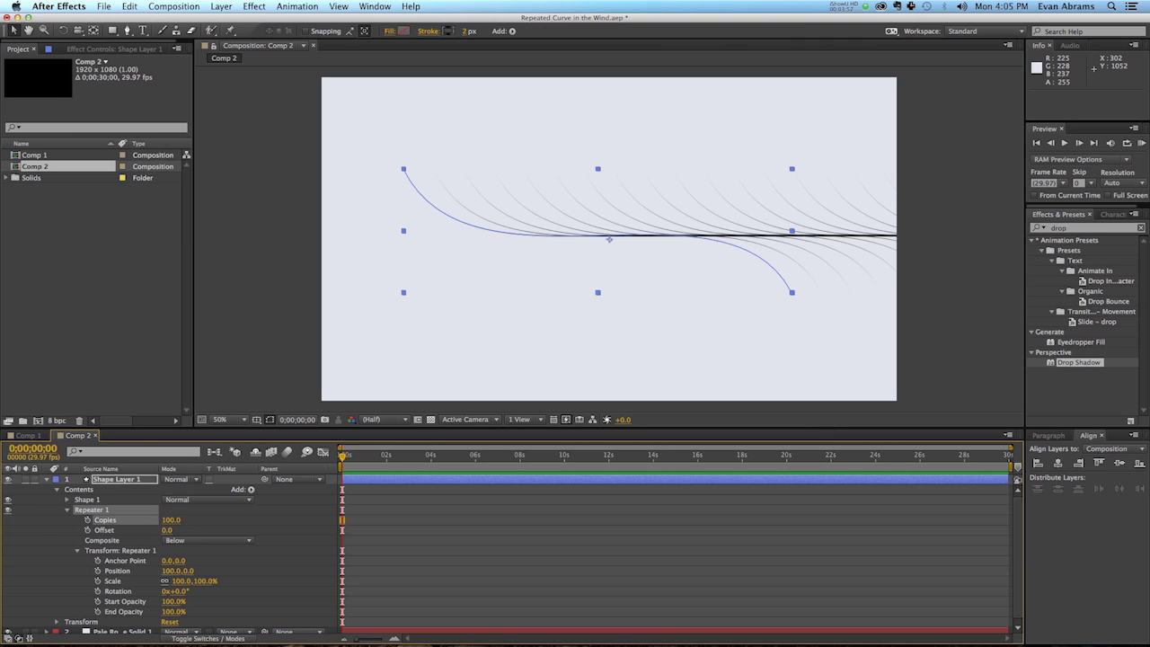
Step: Set the Repeater's transform Position to 10,10 and End Opacity to 0%
left_click(103, 550)
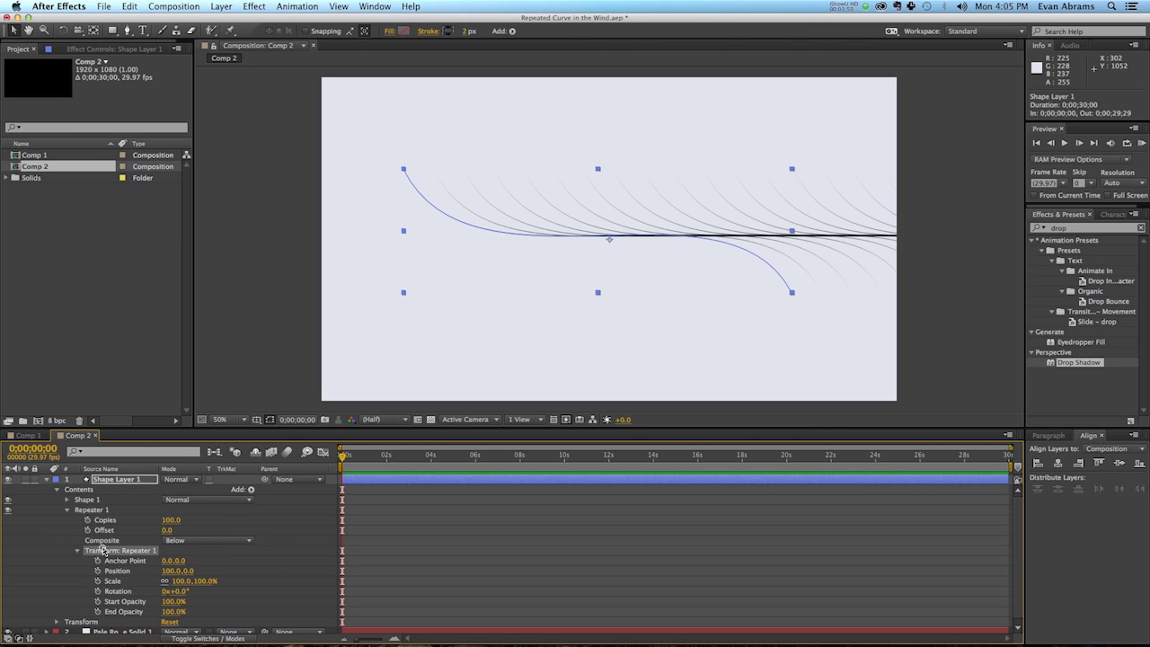
left_click(171, 571)
type("10")
key("Tab")
type("10")
key("Return")
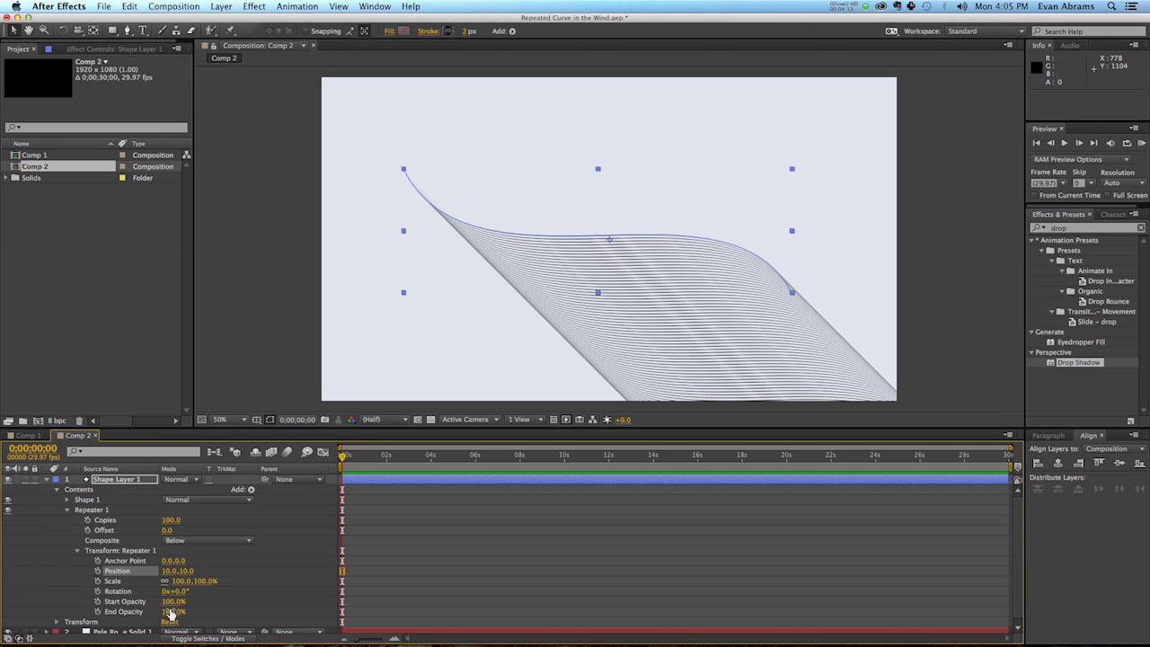
left_click_drag(170, 614, 2, 616)
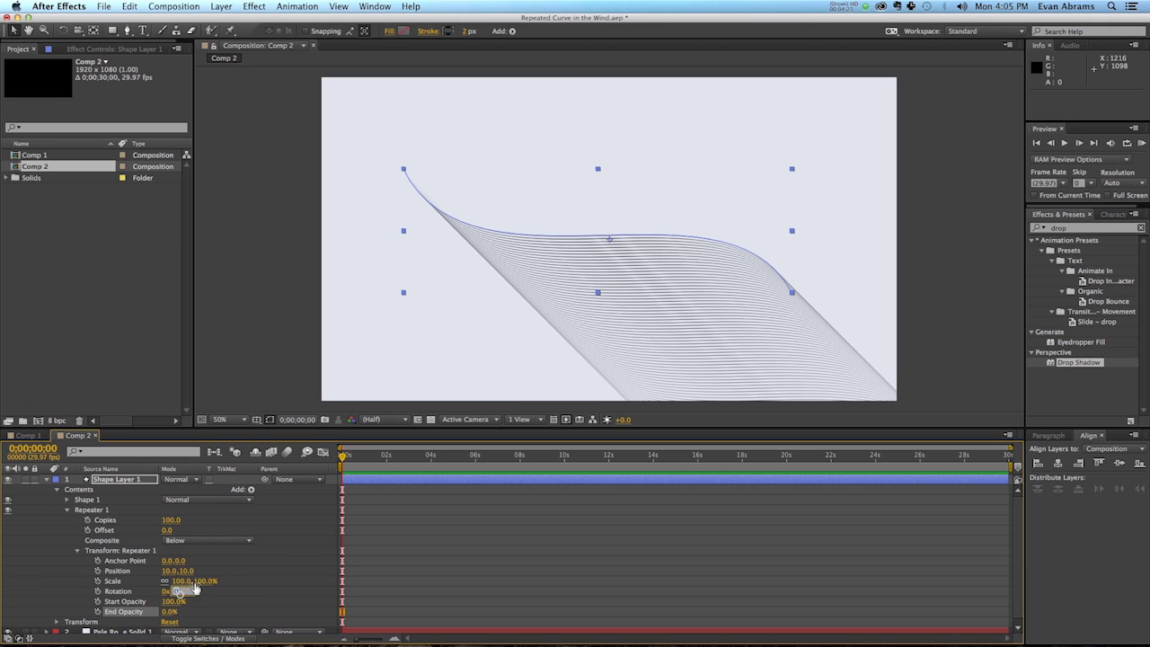
Step: Step the Repeater's per-copy Rotation through several angles, settling on about +6°
key("Return")
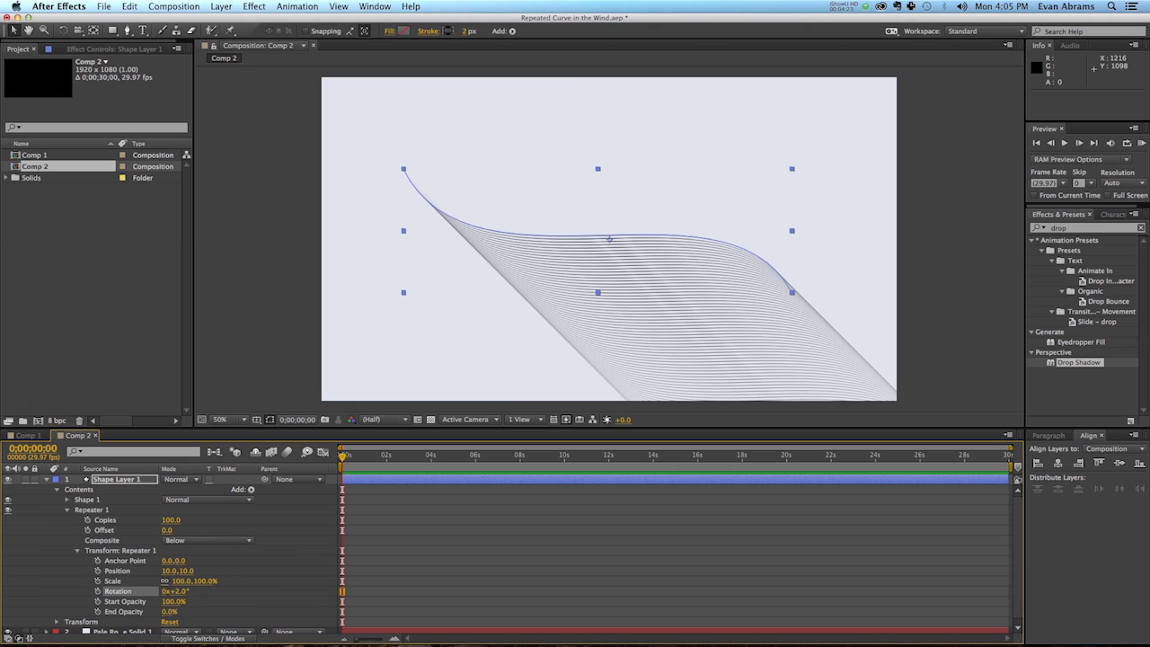
left_click(266, 567)
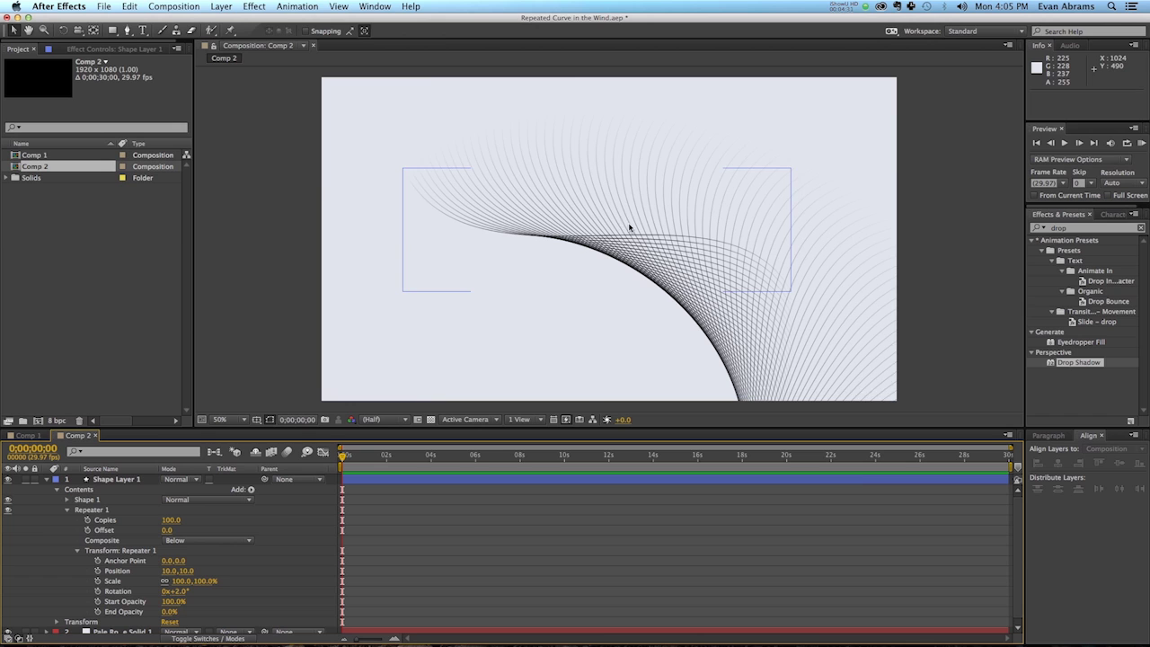
left_click(179, 592)
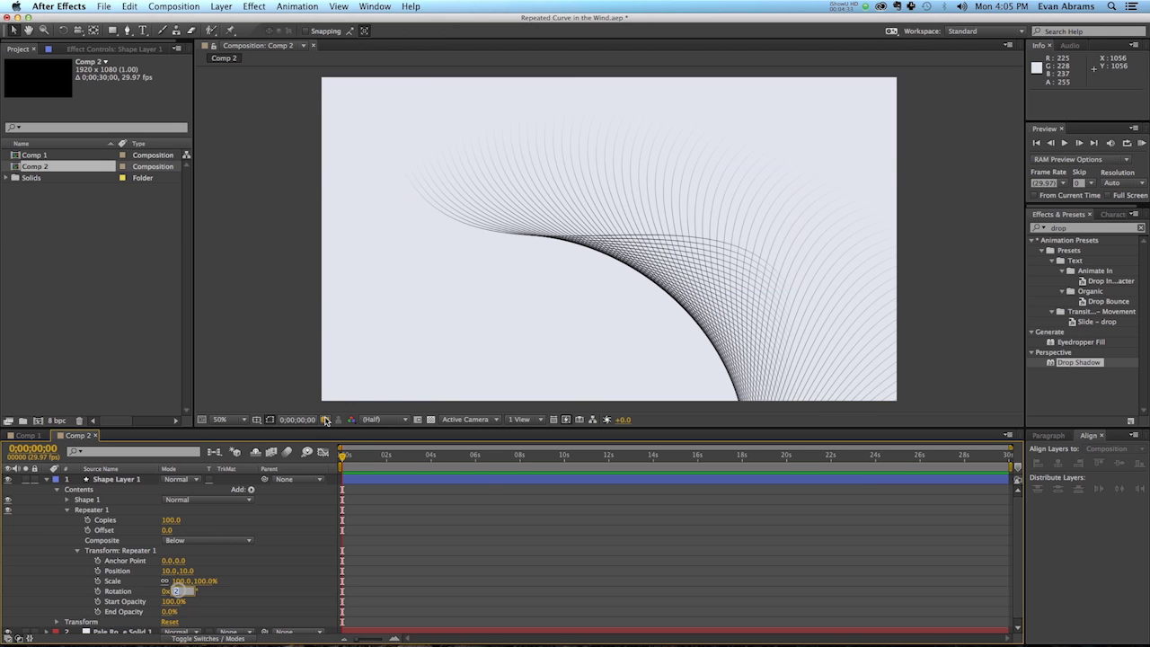
key("Up")
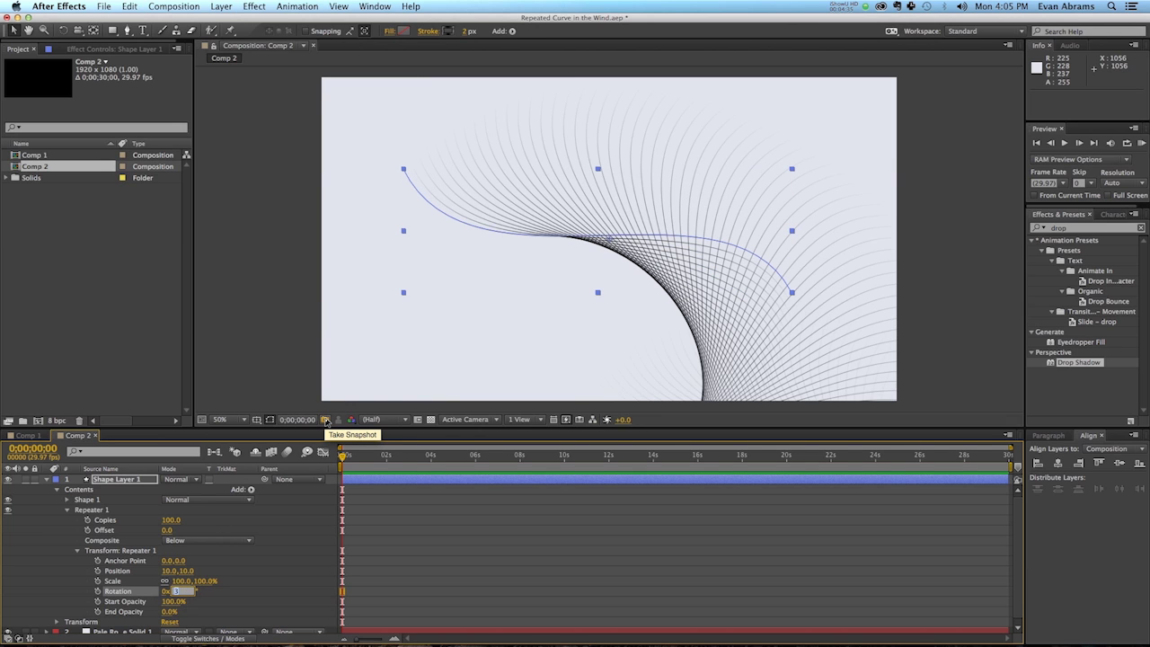
key("Up")
key("Up")
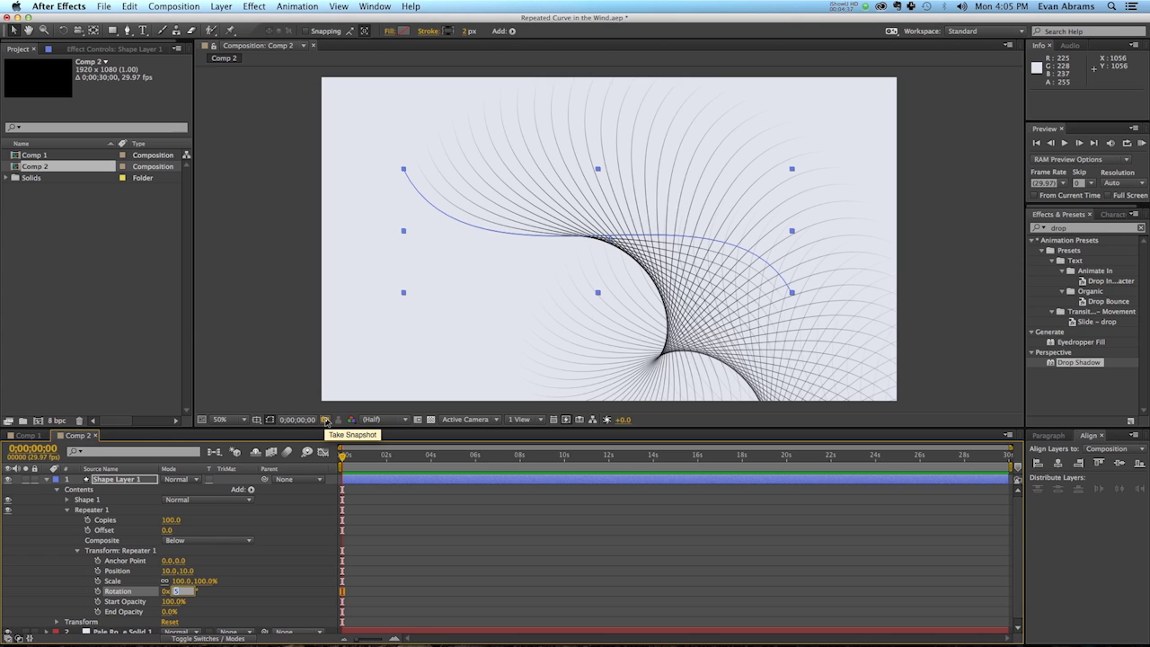
key("Up")
key("Up")
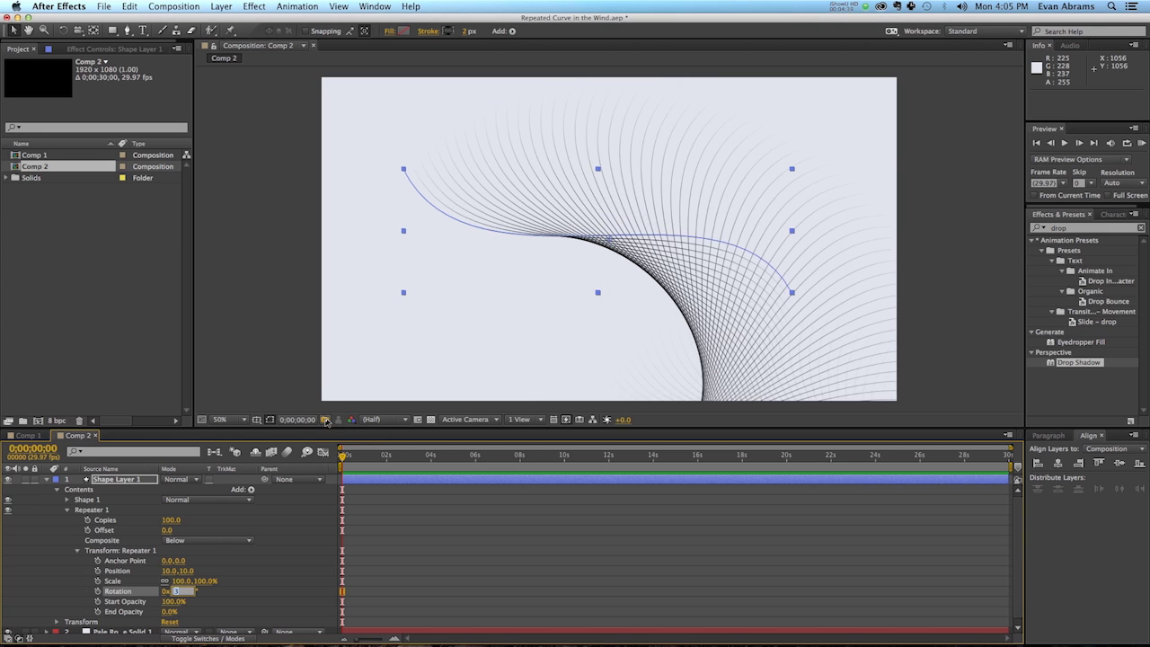
key("Up")
key("Up")
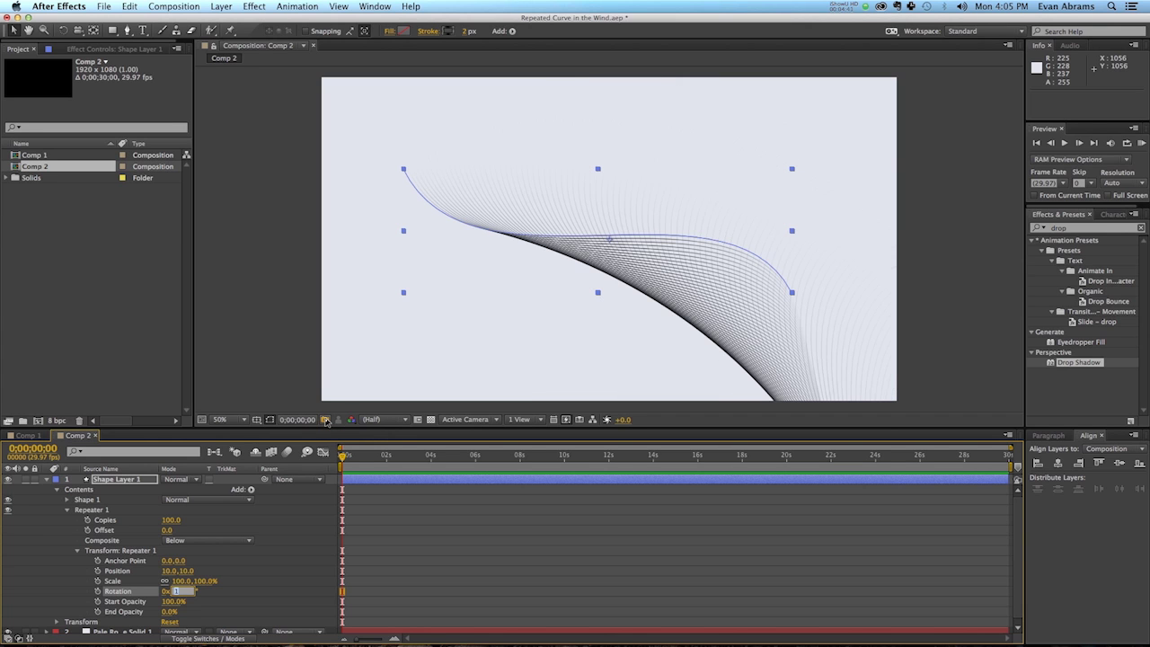
key("Up")
key("Up")
key("Up")
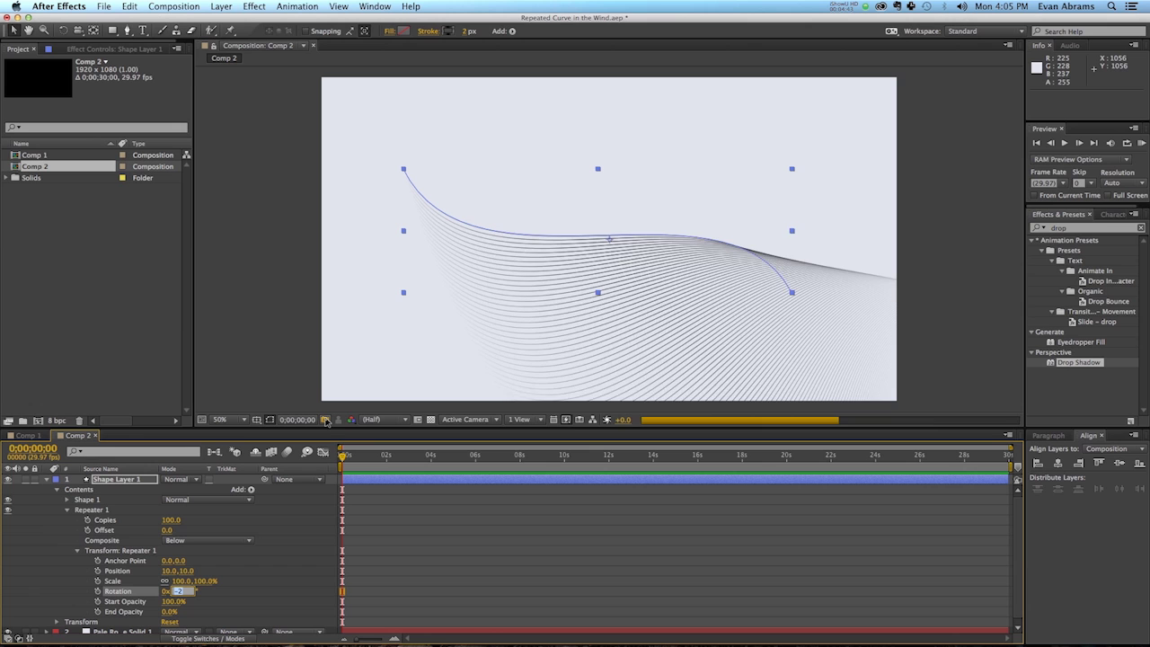
key("Up")
key("Up")
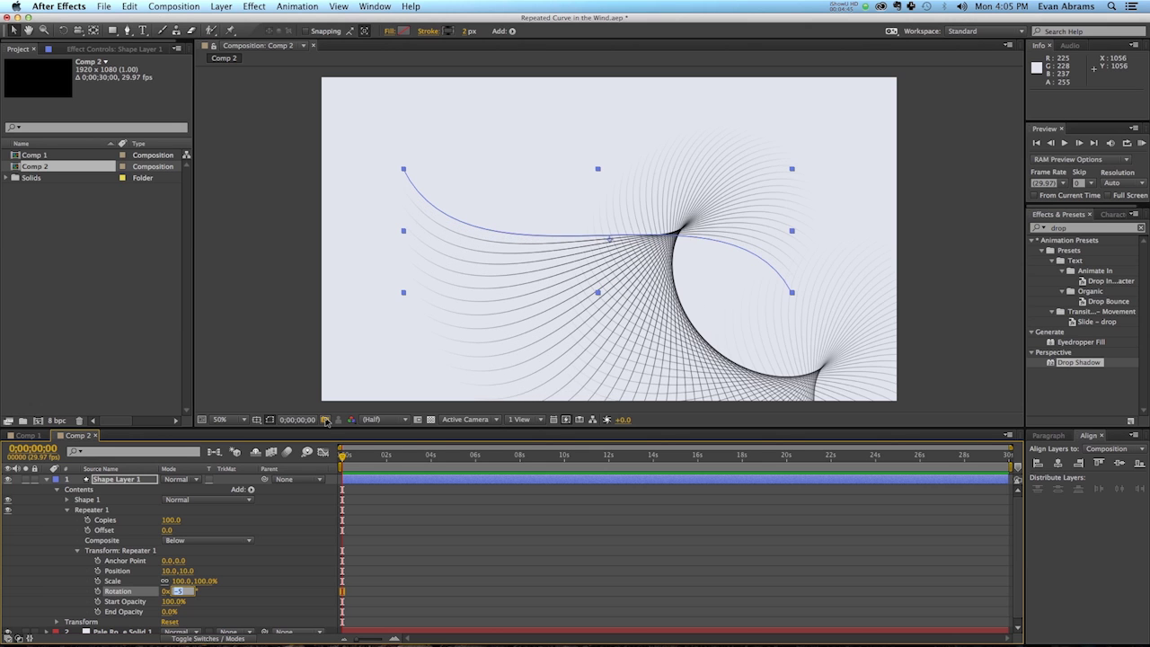
key("Up")
key("Up")
key("Up")
key("Up")
key("Up")
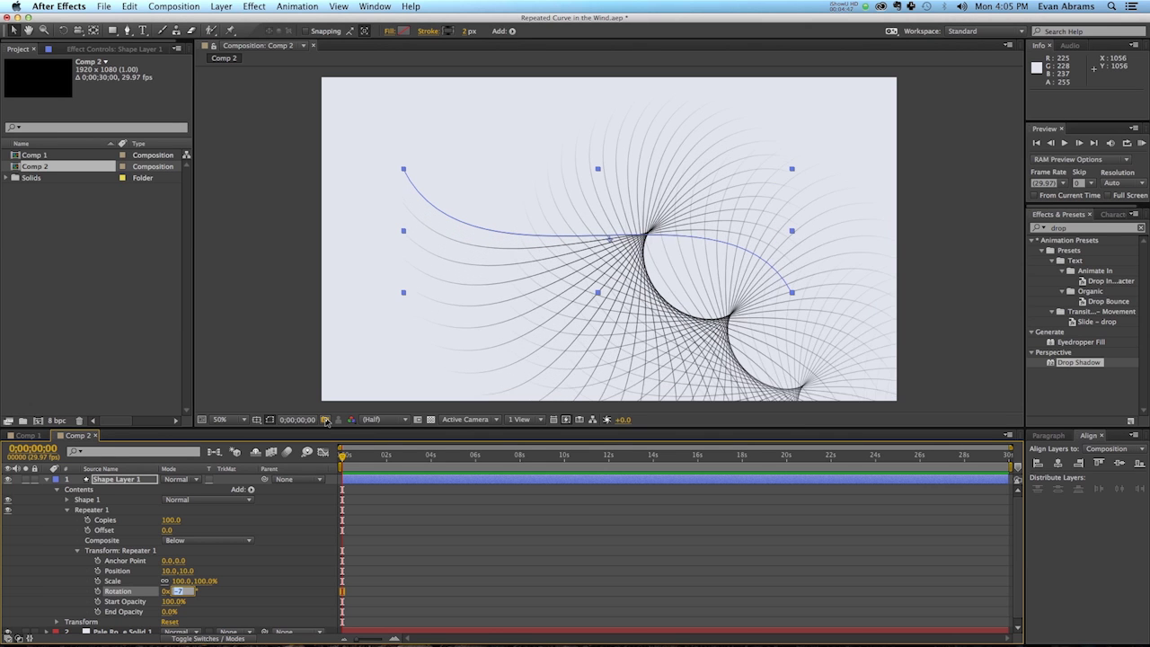
key("Up")
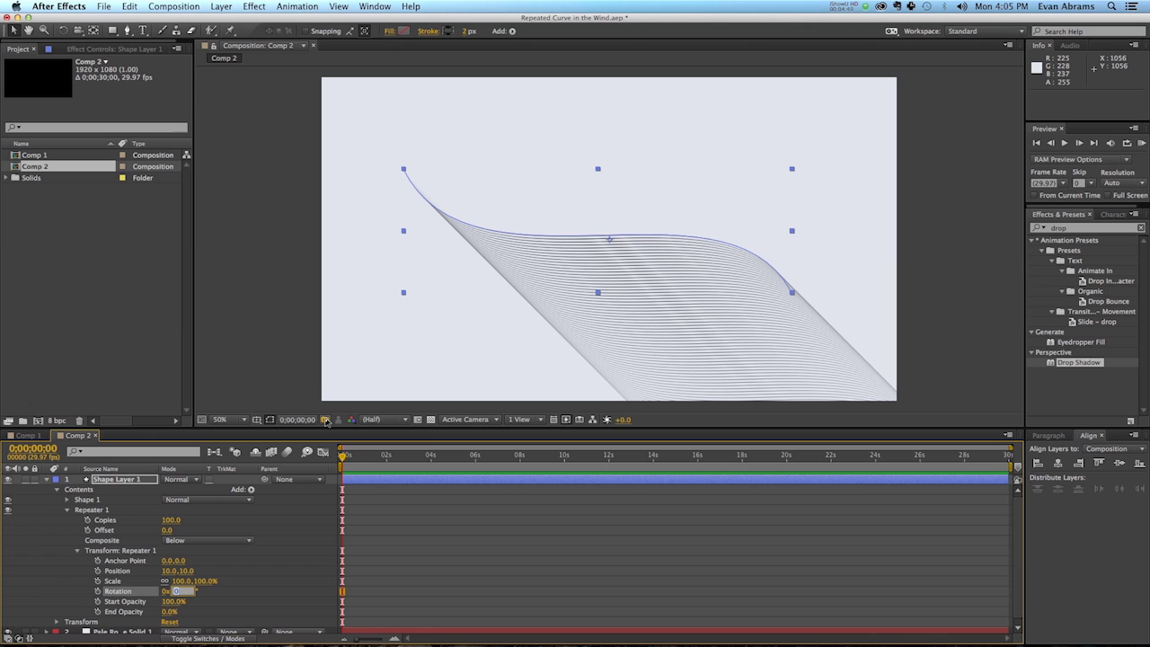
key("Up")
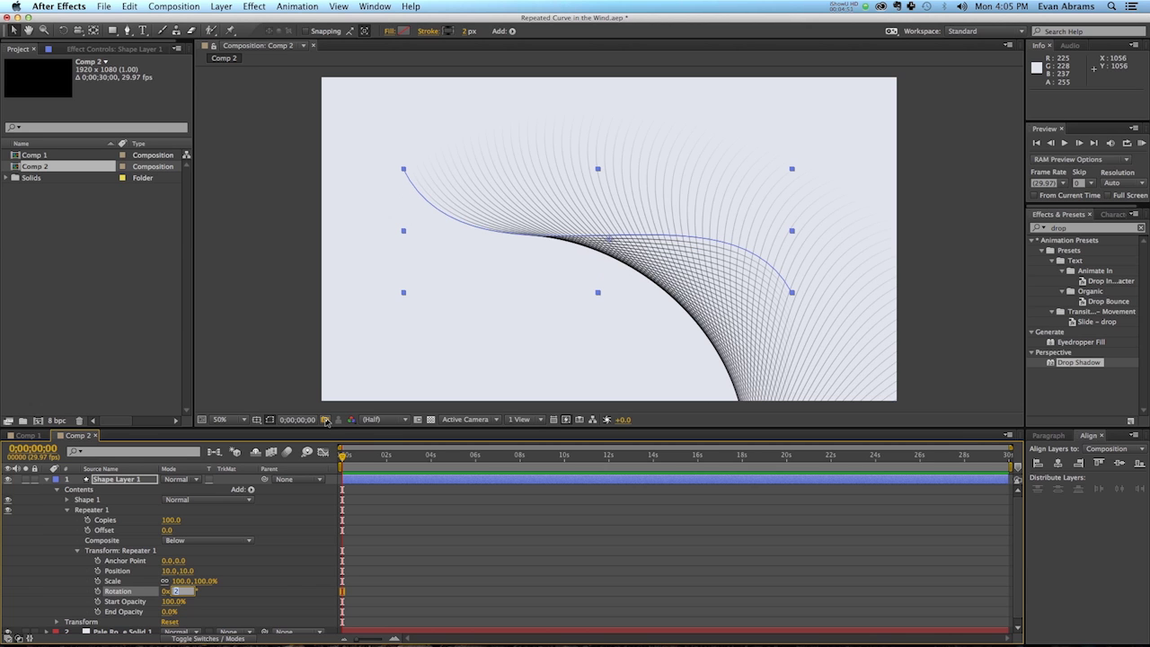
left_click(297, 585)
mouse_move(175, 590)
left_mouse_down()
mouse_move(204, 591)
mouse_move(174, 593)
left_mouse_up()
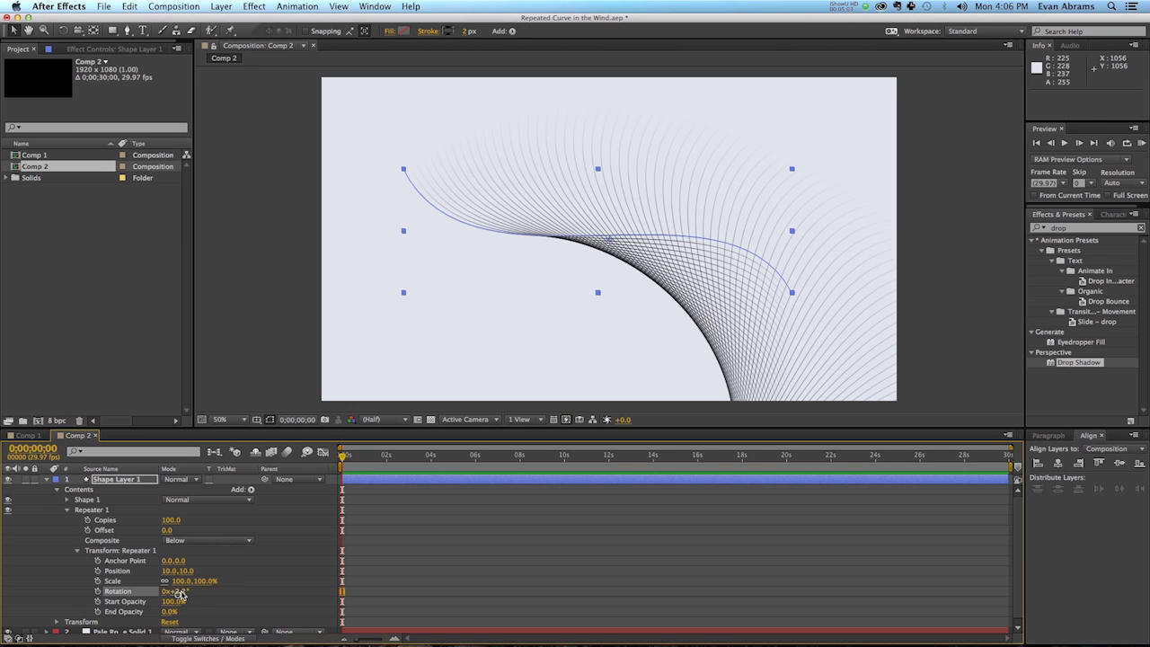
Step: Set per-copy Rotation to 2° and Scale to 99%, test Offset, then reset Offset to 0
type("2")
key("Return")
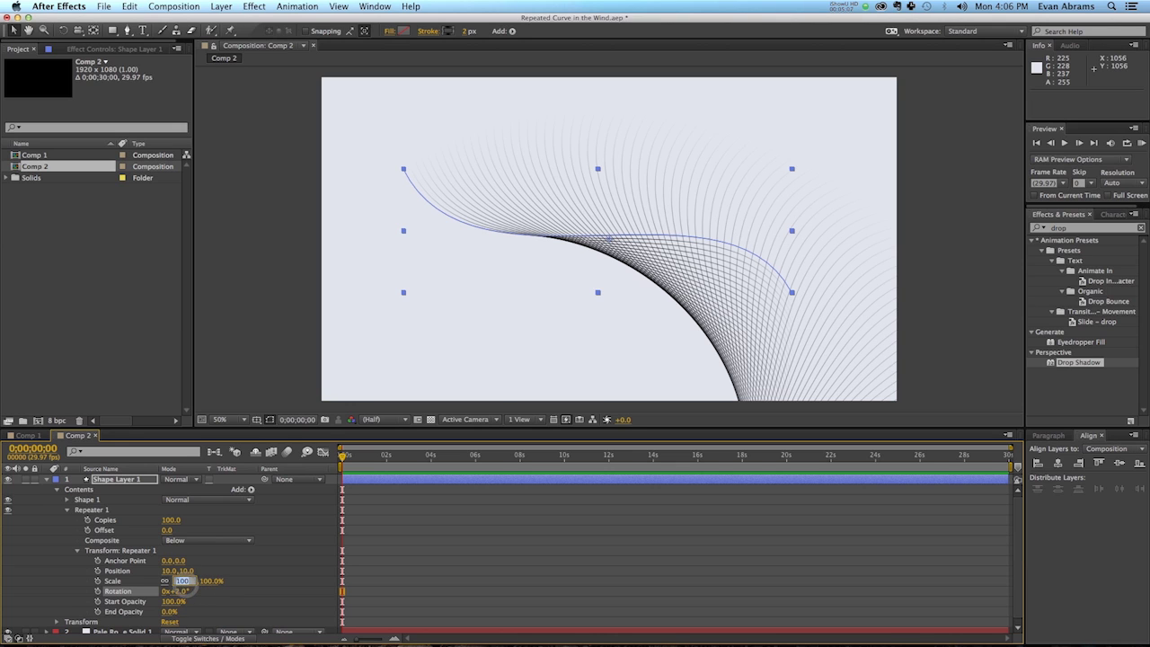
type("99")
key("Return")
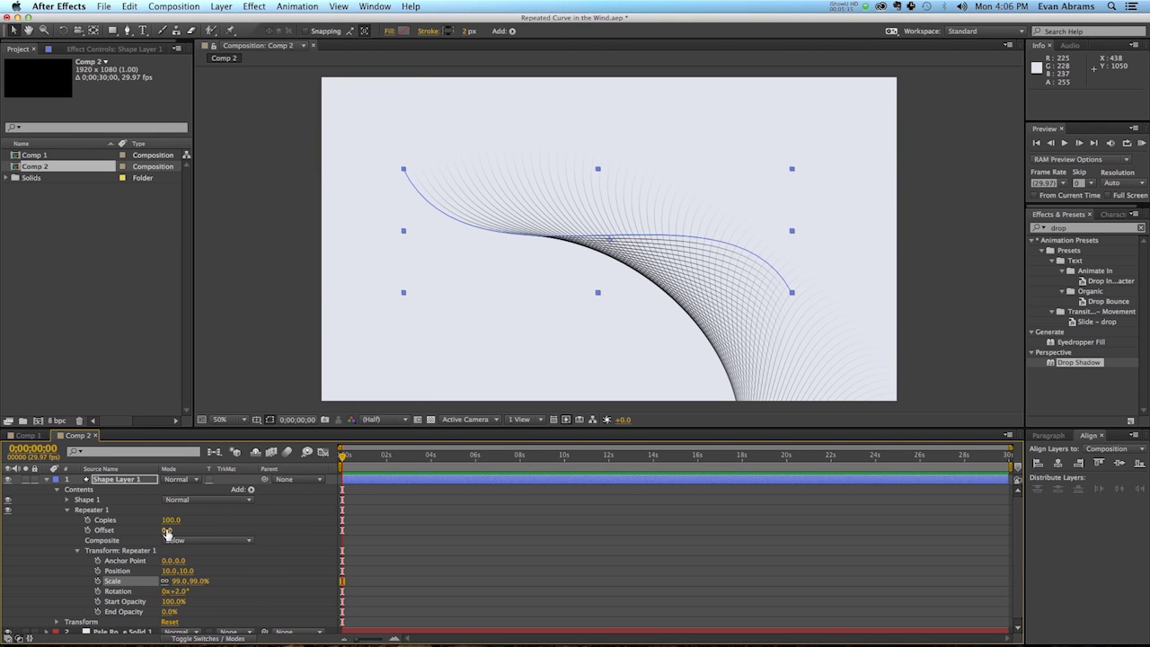
left_click_drag(166, 529, 104, 525)
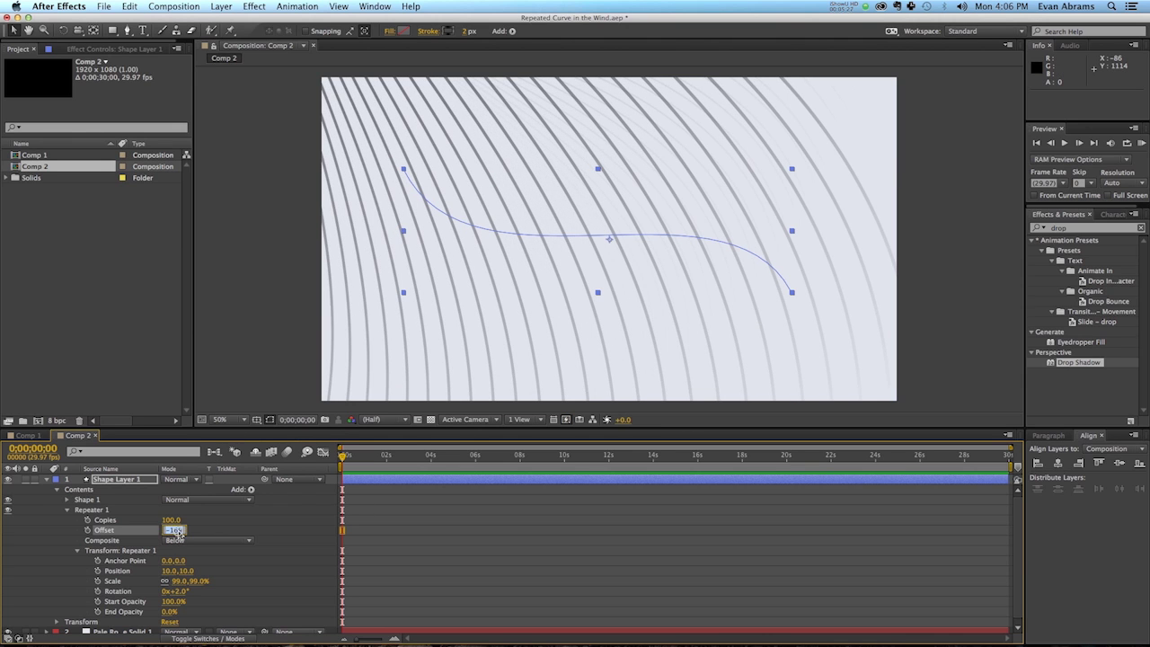
key("Return")
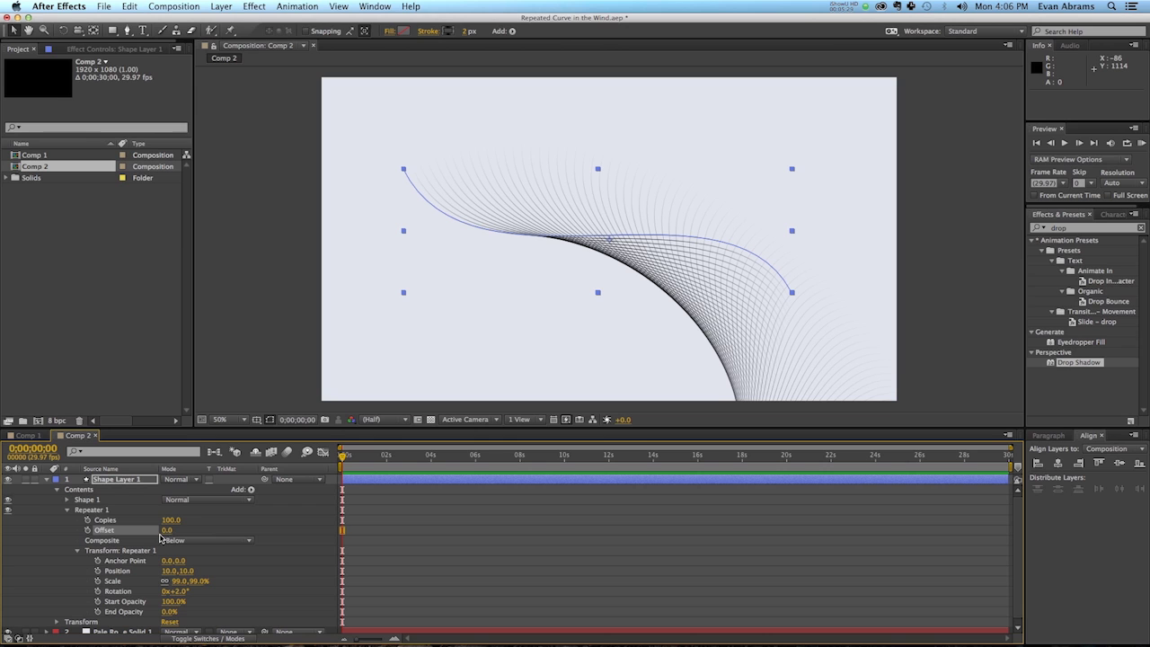
Step: Drag the curve fan to about 1000, 582, just right of and below centre
left_click_drag(712, 281, 647, 156)
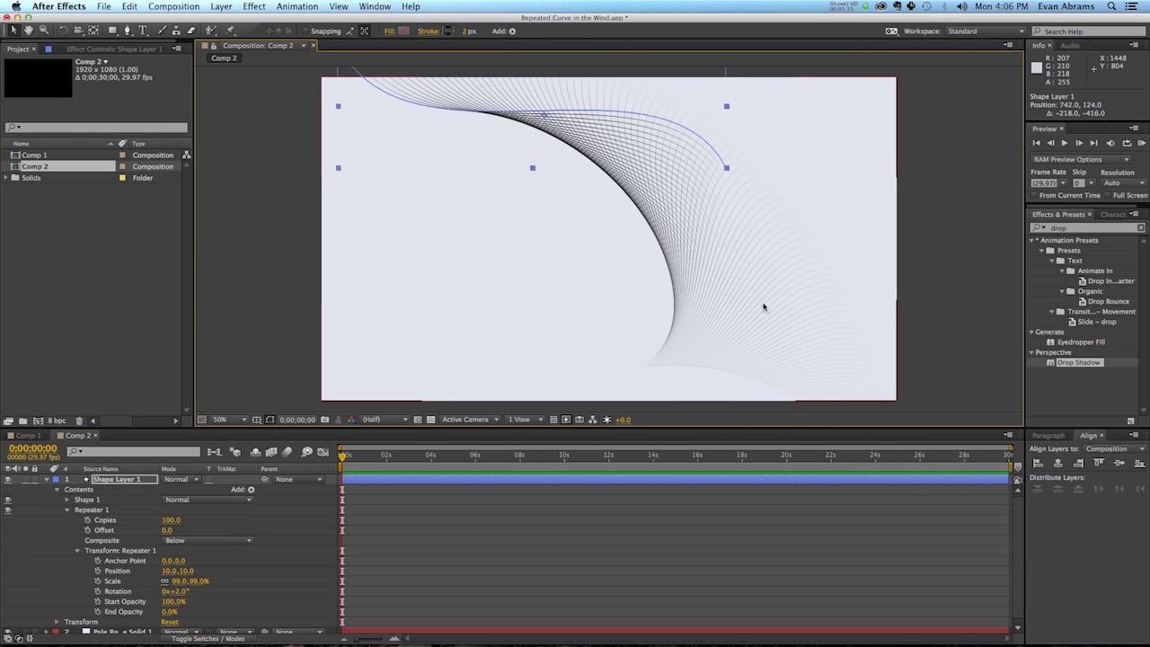
key("period")
key("period")
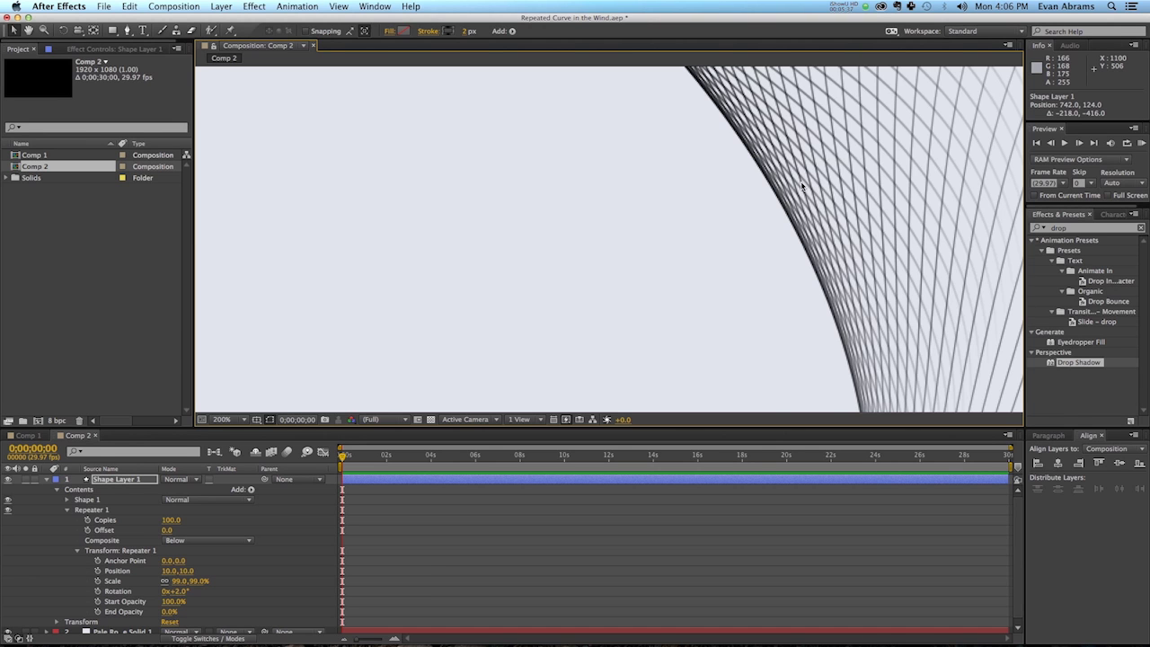
left_click_drag(715, 218, 265, 426)
key("comma")
key("comma")
key("comma")
key("comma")
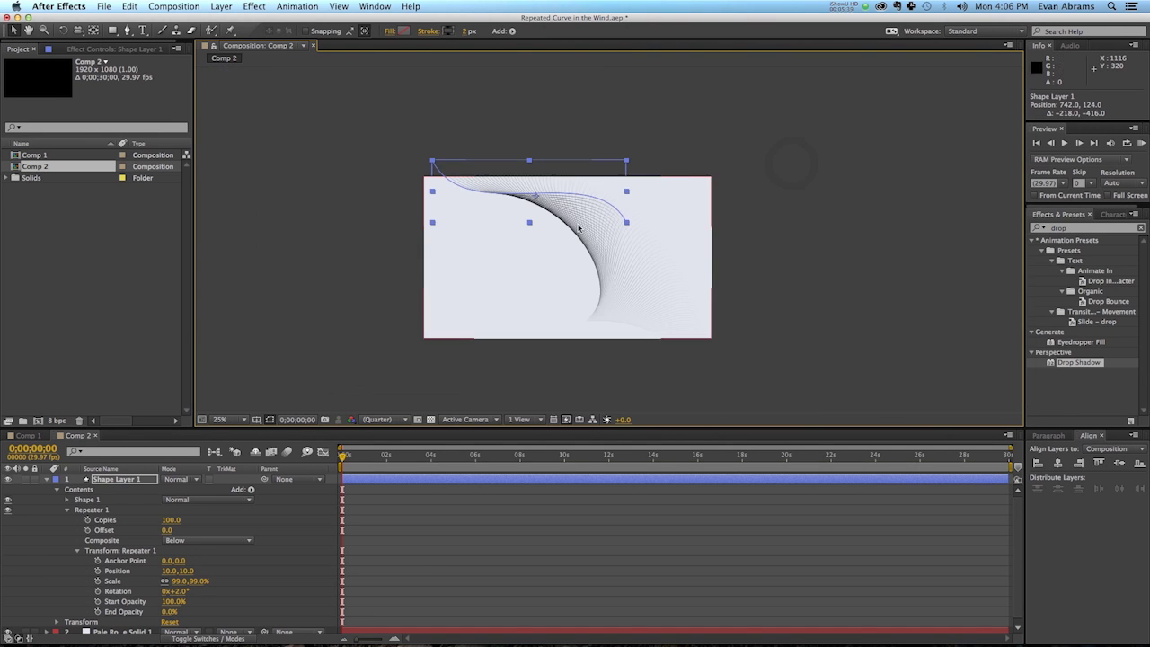
key("period")
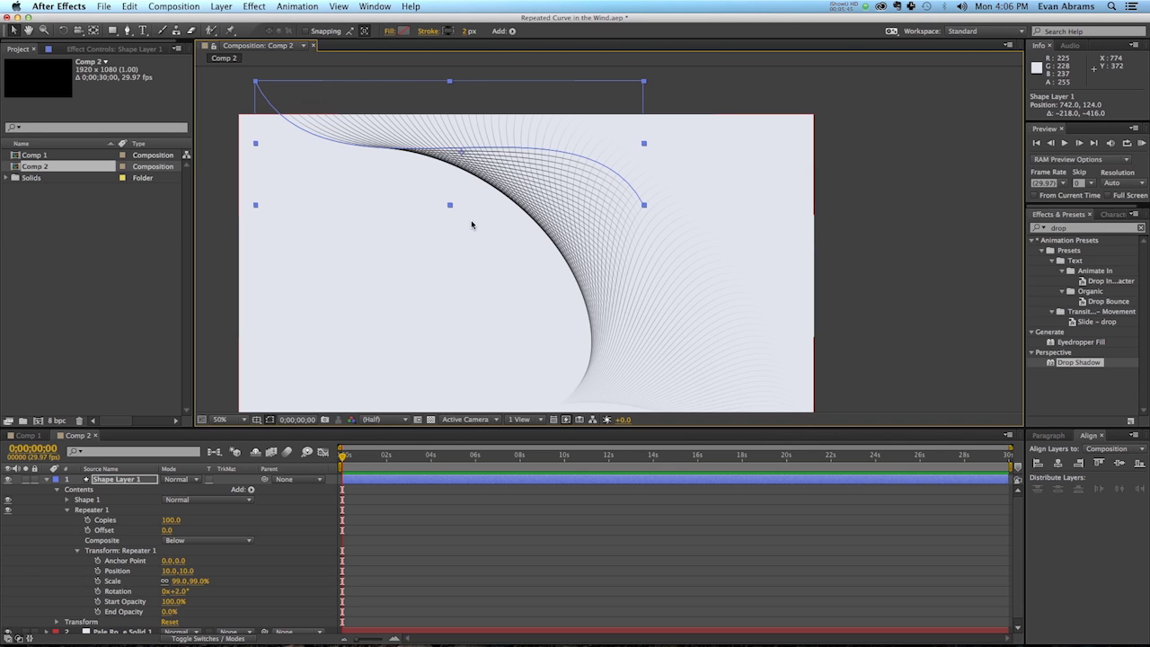
left_click_drag(541, 316, 618, 436)
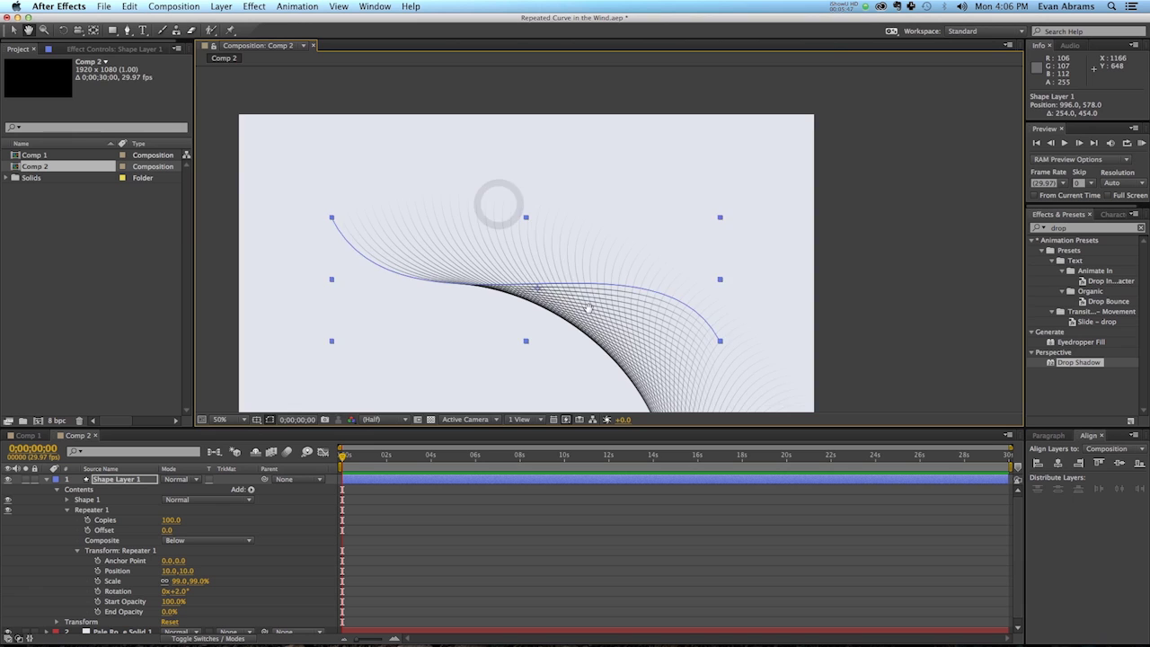
left_click_drag(588, 303, 578, 246)
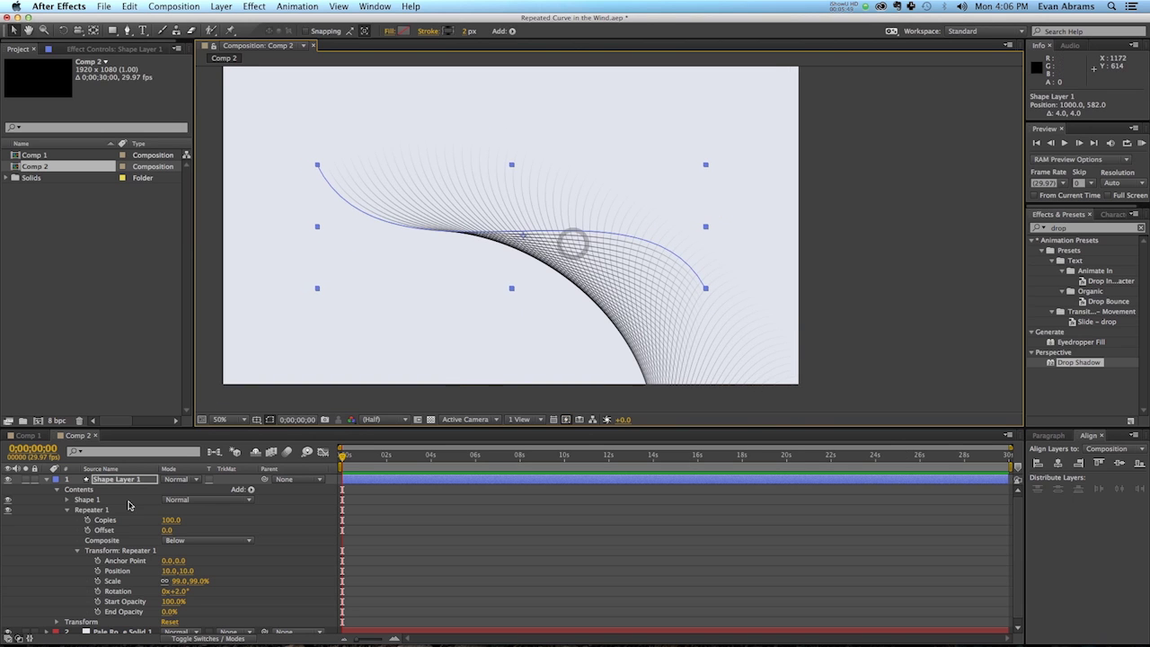
Step: Keyframe Repeater Offset at 100 on frame zero and -100 at 10;02, then scrub to preview
left_click(88, 530)
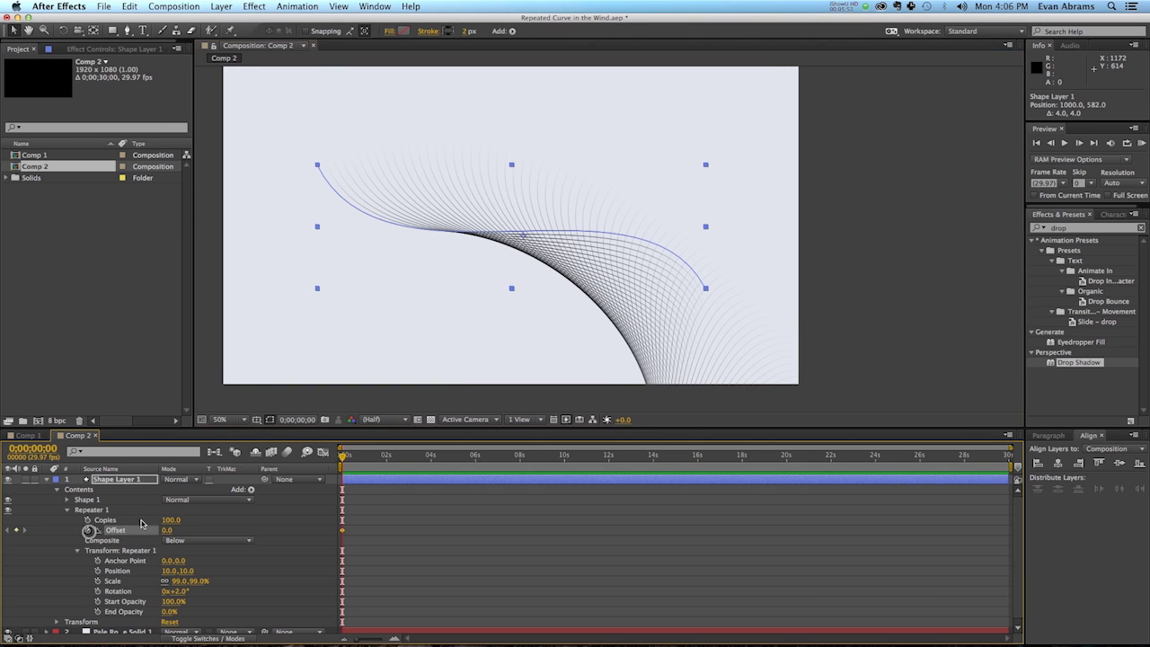
left_click_drag(168, 530, 177, 534)
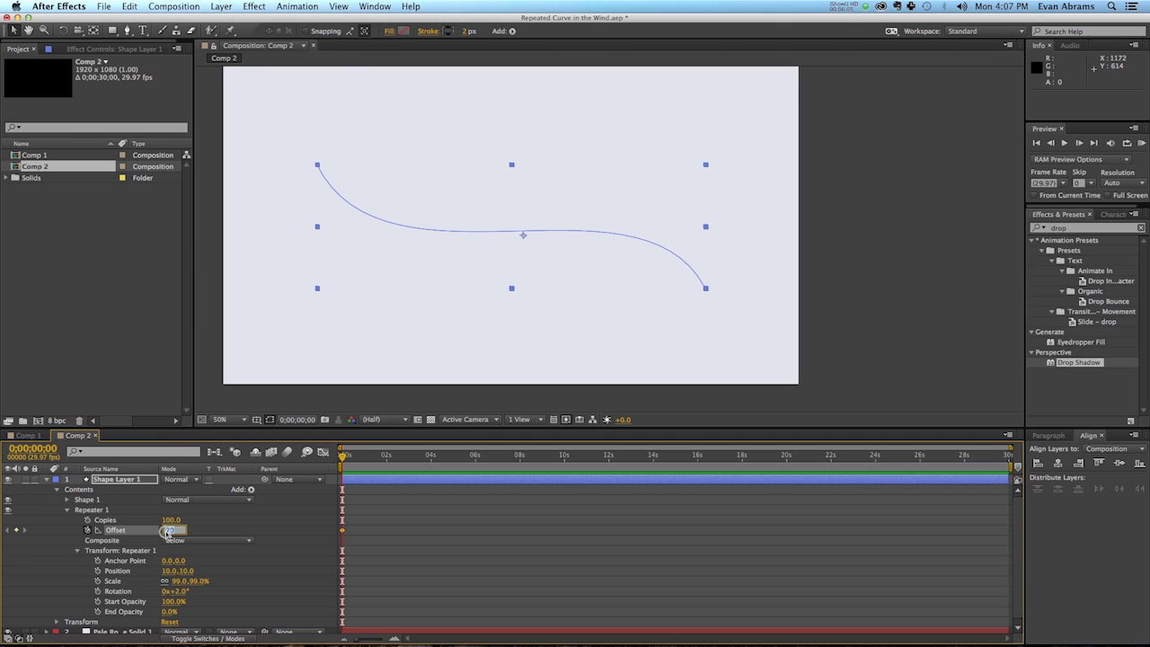
type("100")
key("Return")
left_click(567, 457)
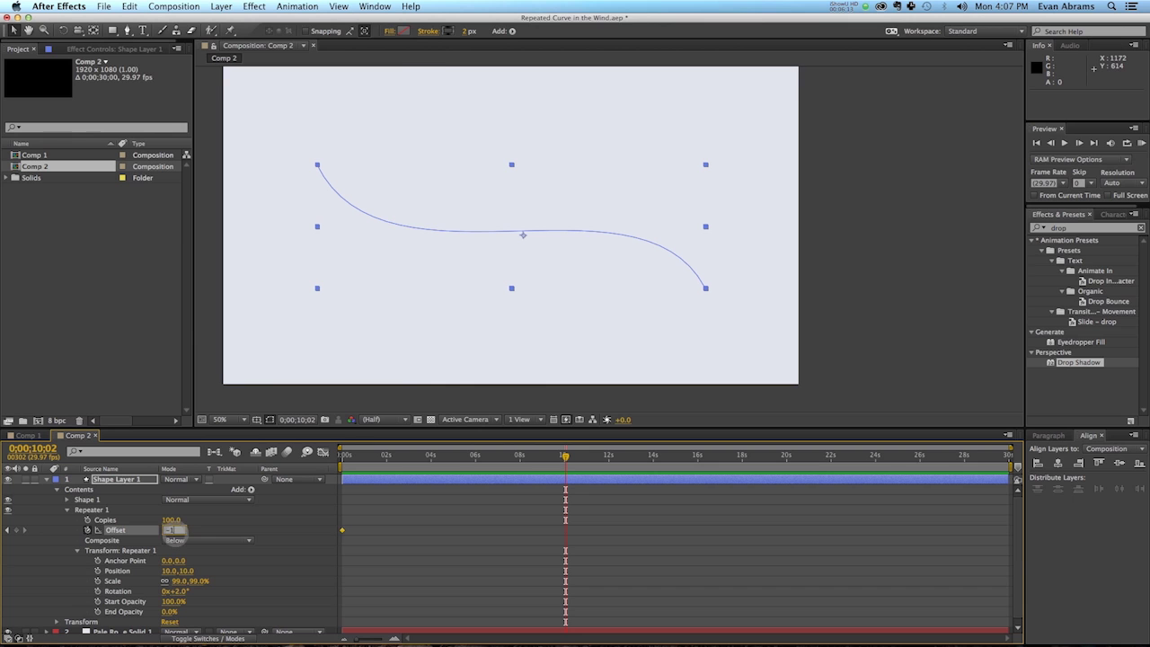
key("Return")
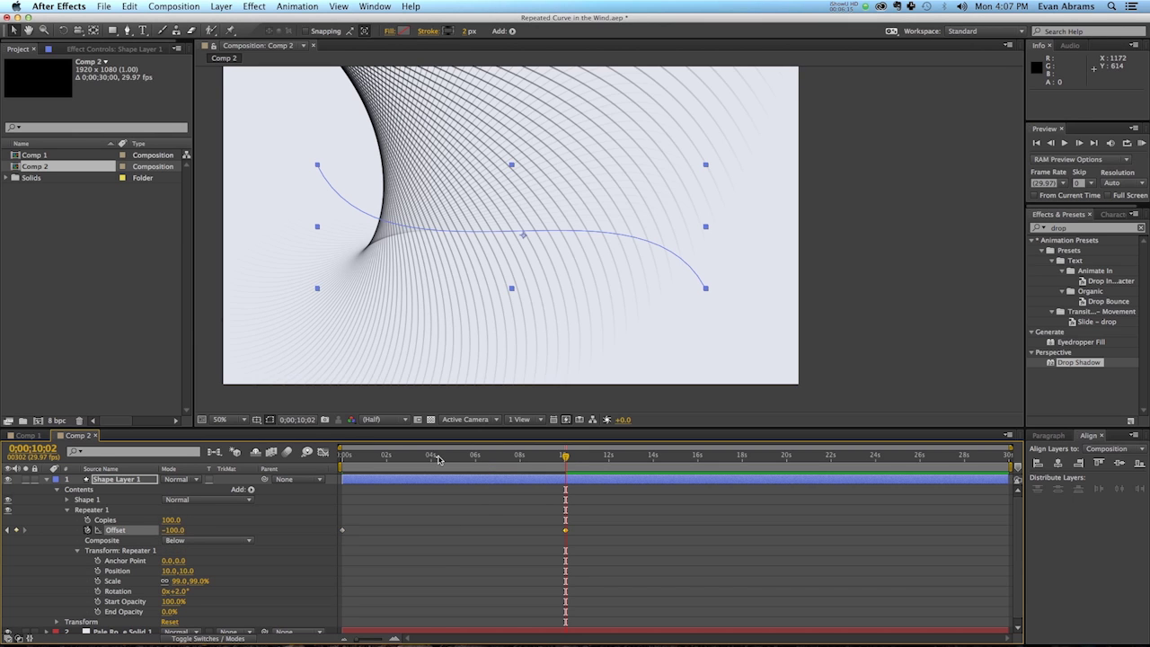
left_click_drag(438, 459, 347, 460)
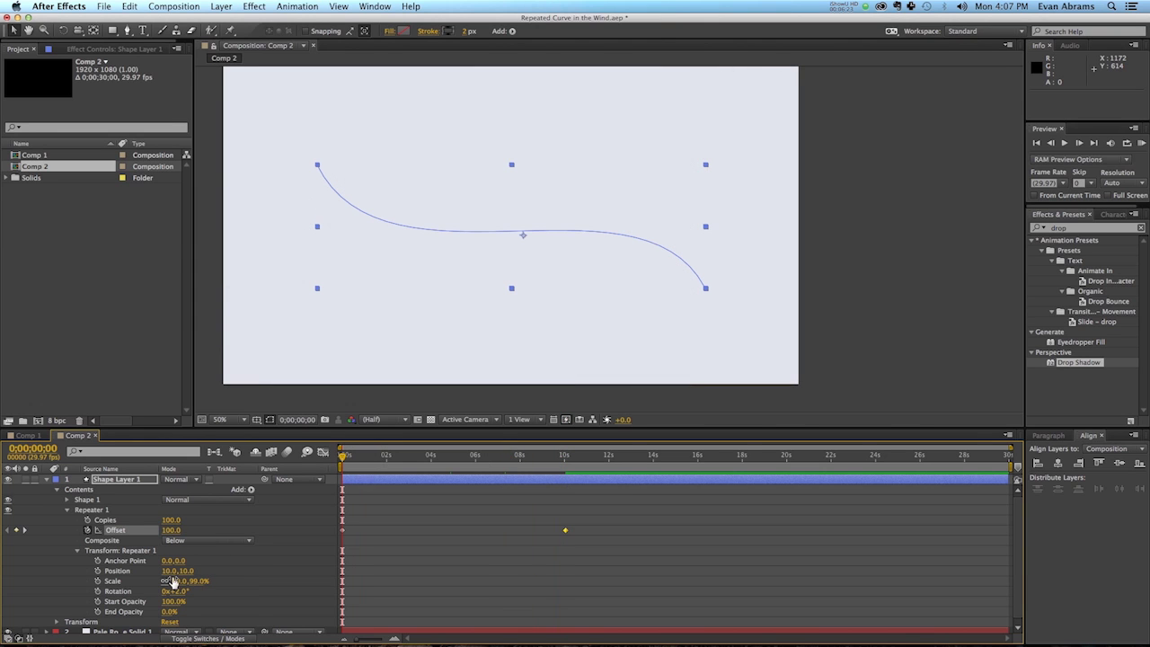
Step: Keyframe the Repeater Position at 8,8 at the start and 12,12 at 10;02
left_click(117, 571)
left_click(97, 571)
left_click(168, 571)
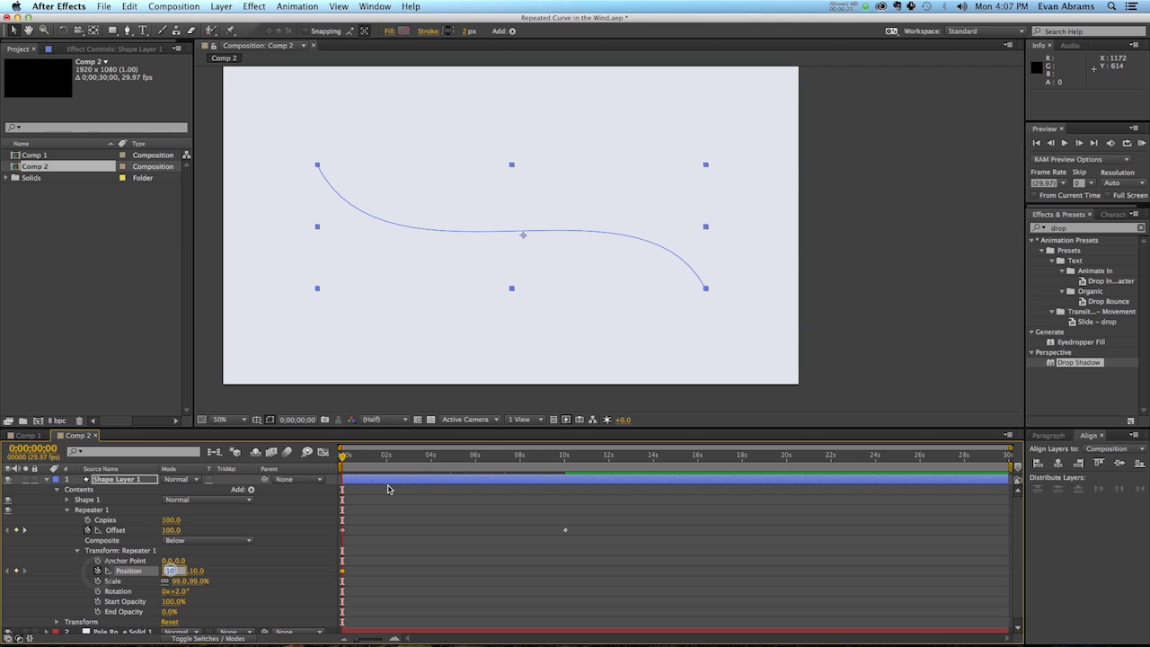
key("Return")
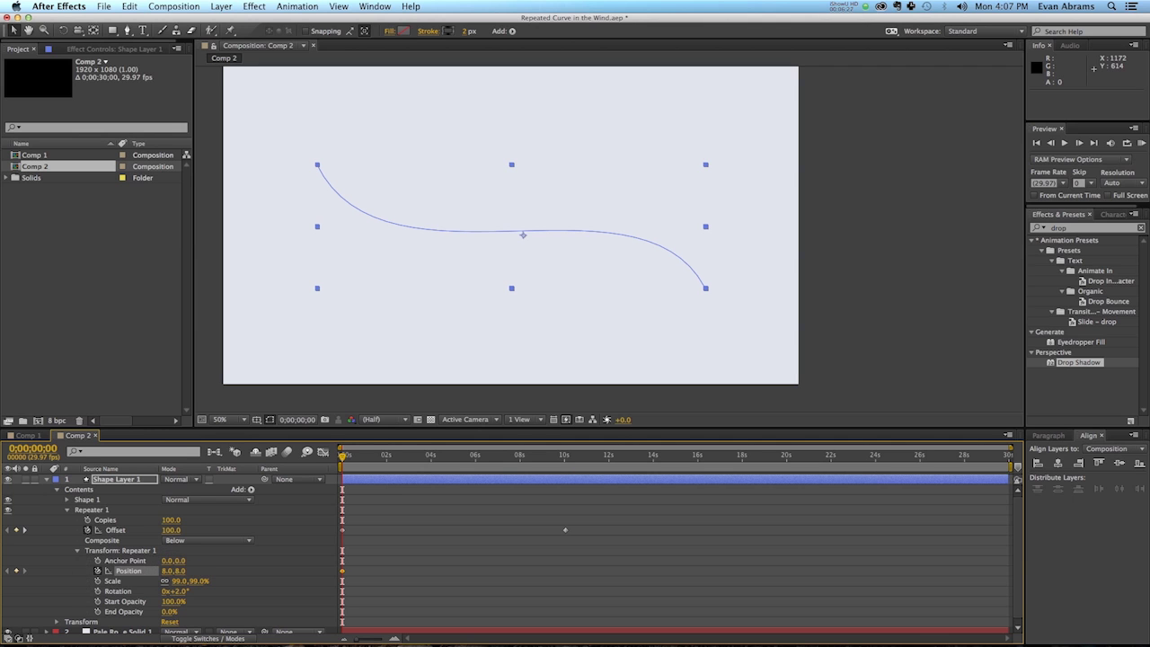
left_click_drag(576, 458, 566, 460)
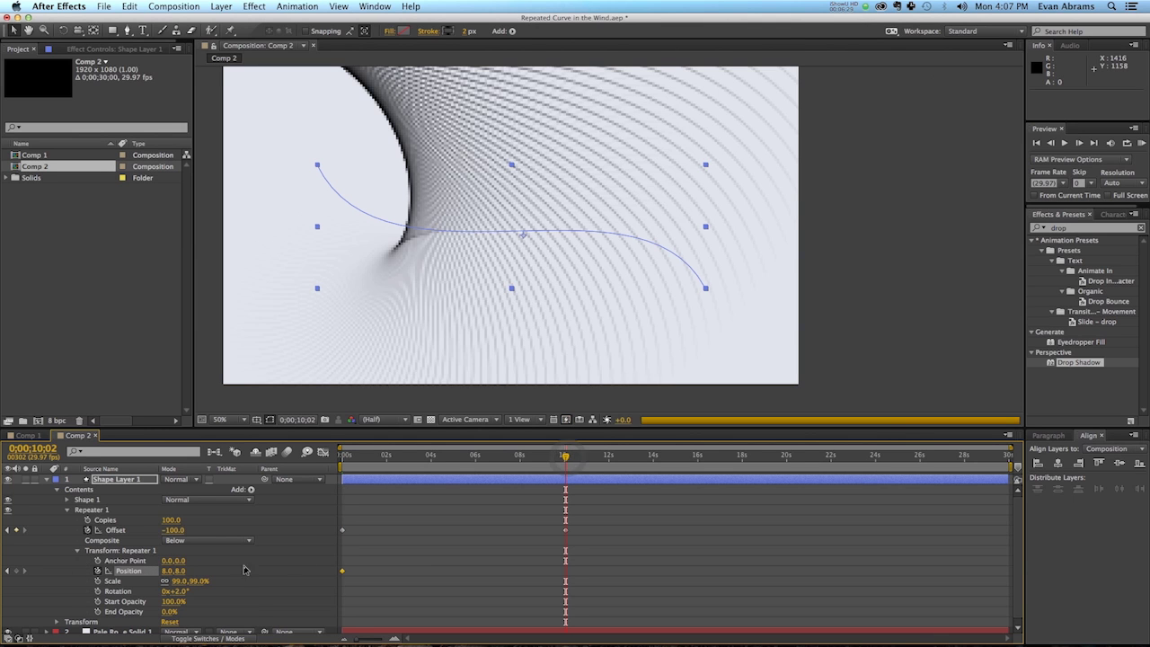
left_click(166, 572)
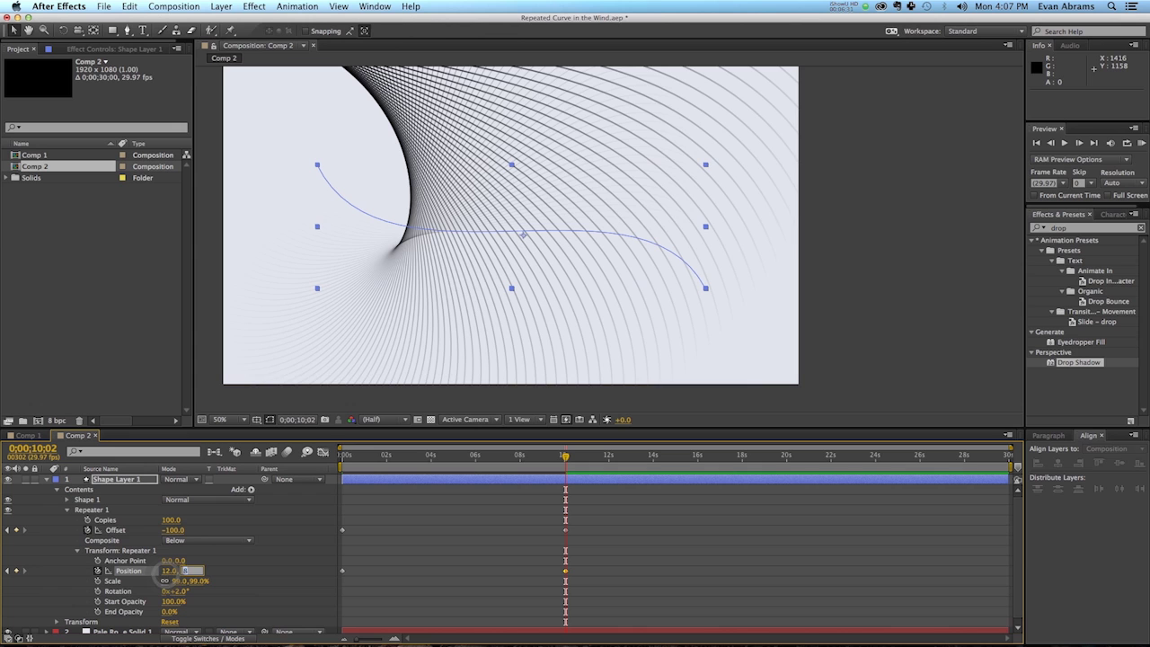
type("12")
key("Tab")
type("12")
key("Return")
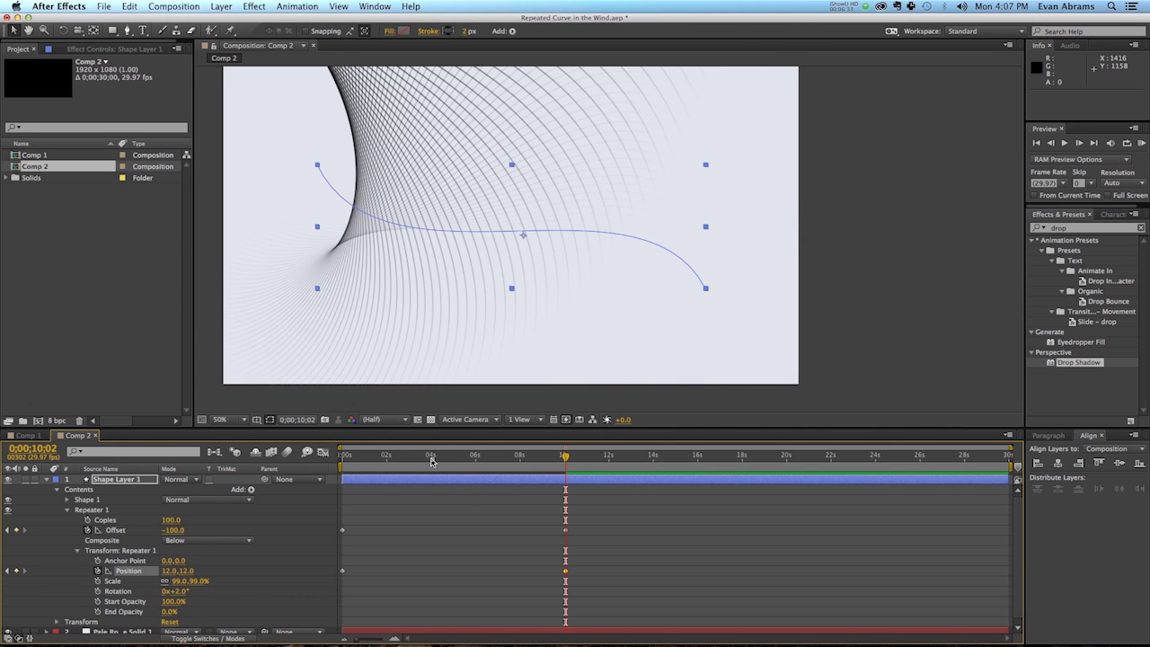
left_click_drag(432, 460, 273, 500)
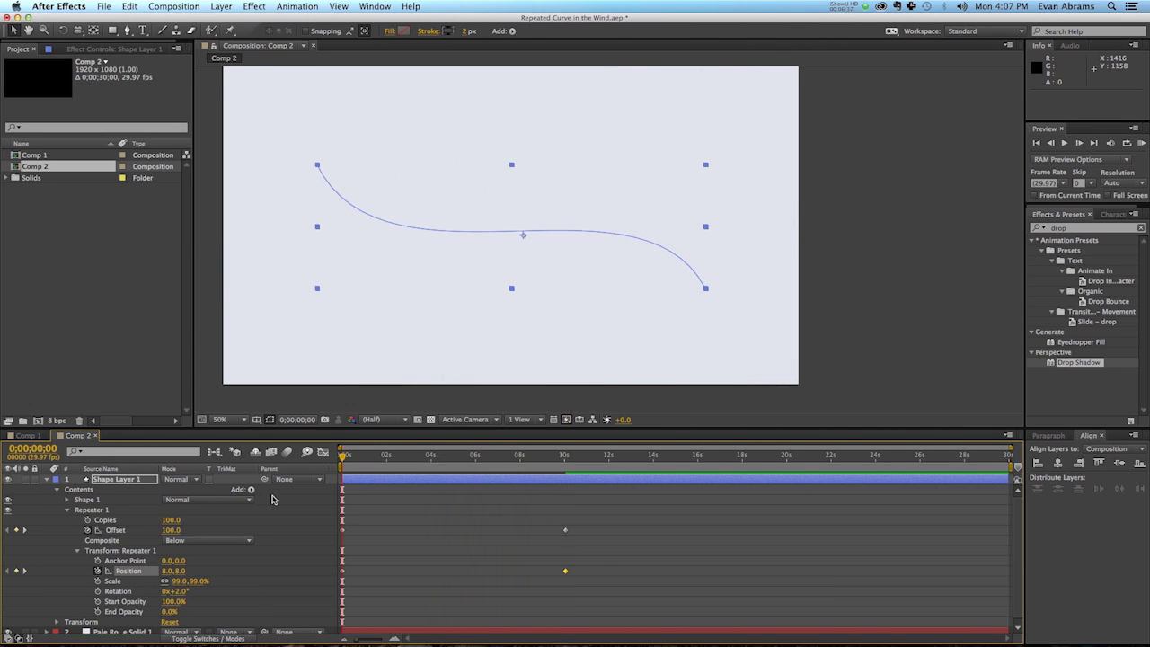
Step: Keyframe the Repeater Rotation from 1° at frame zero to 3° at 10;02
left_click(98, 591)
left_click_drag(177, 592, 175, 593)
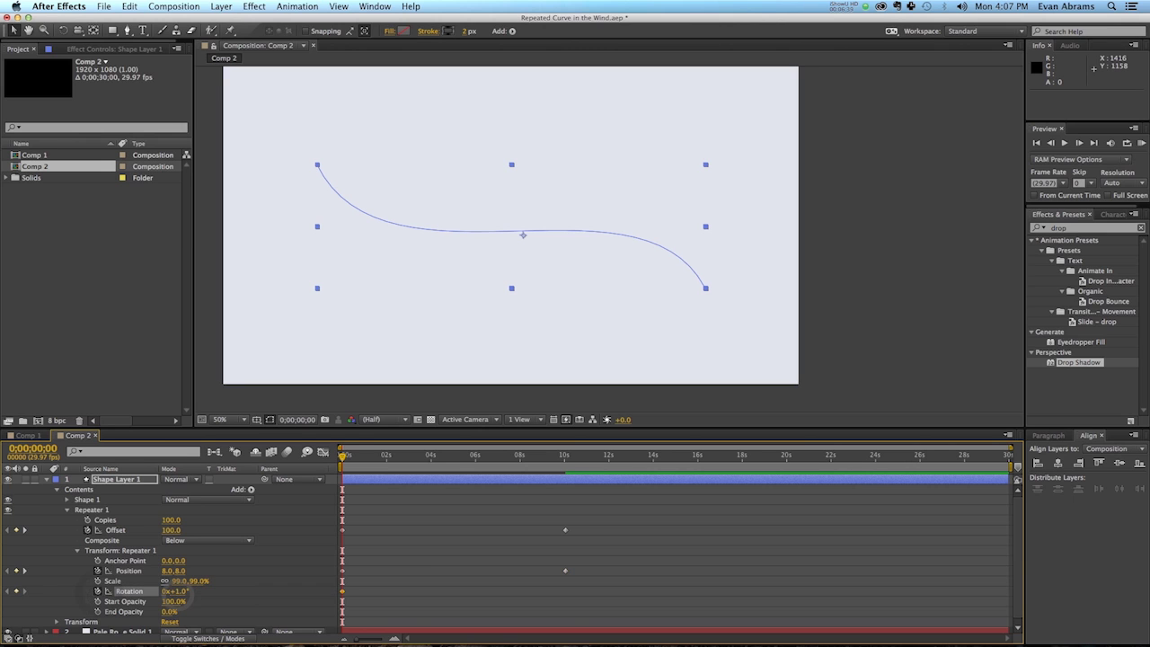
left_click(565, 460)
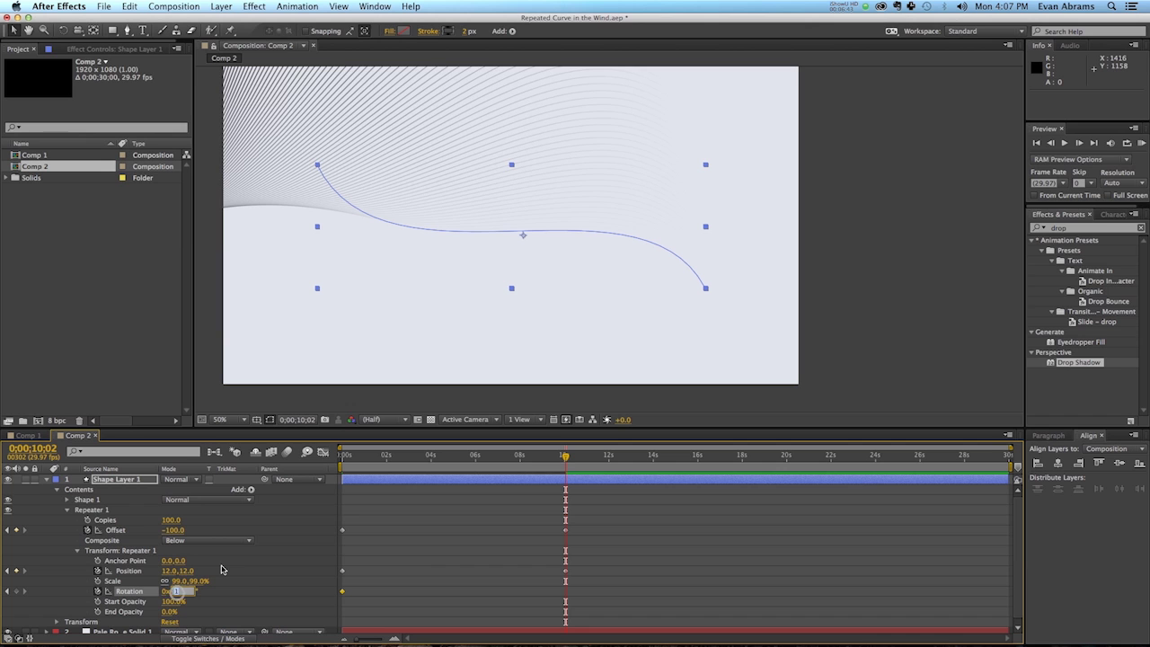
type("3")
key("Return")
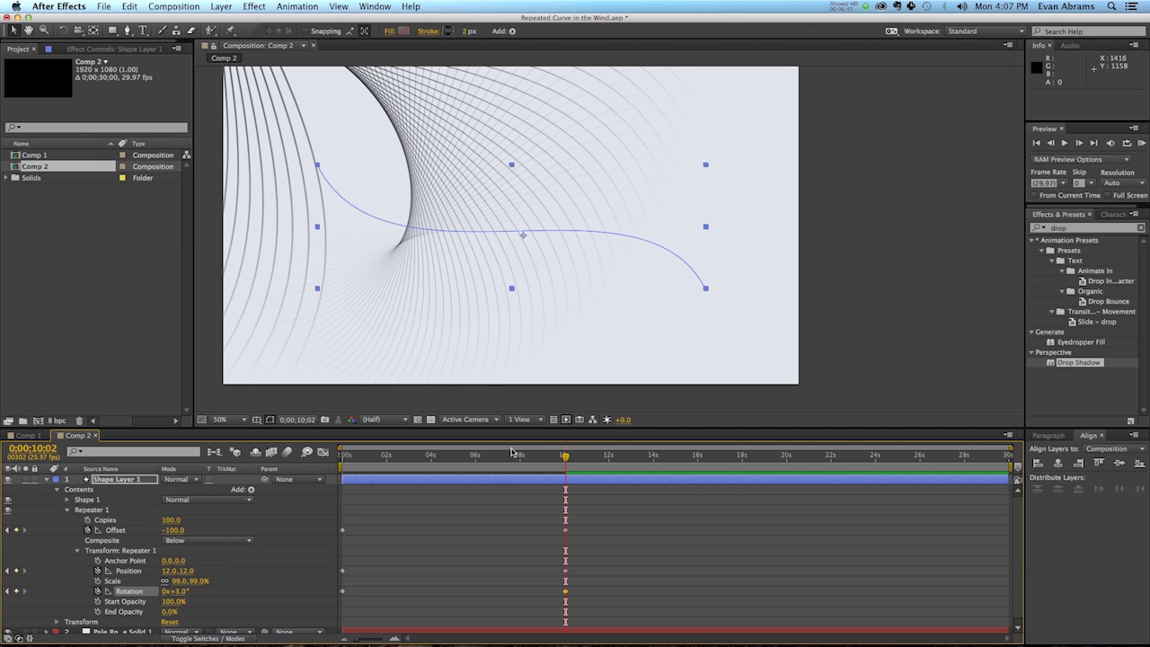
left_click_drag(489, 461, 535, 461)
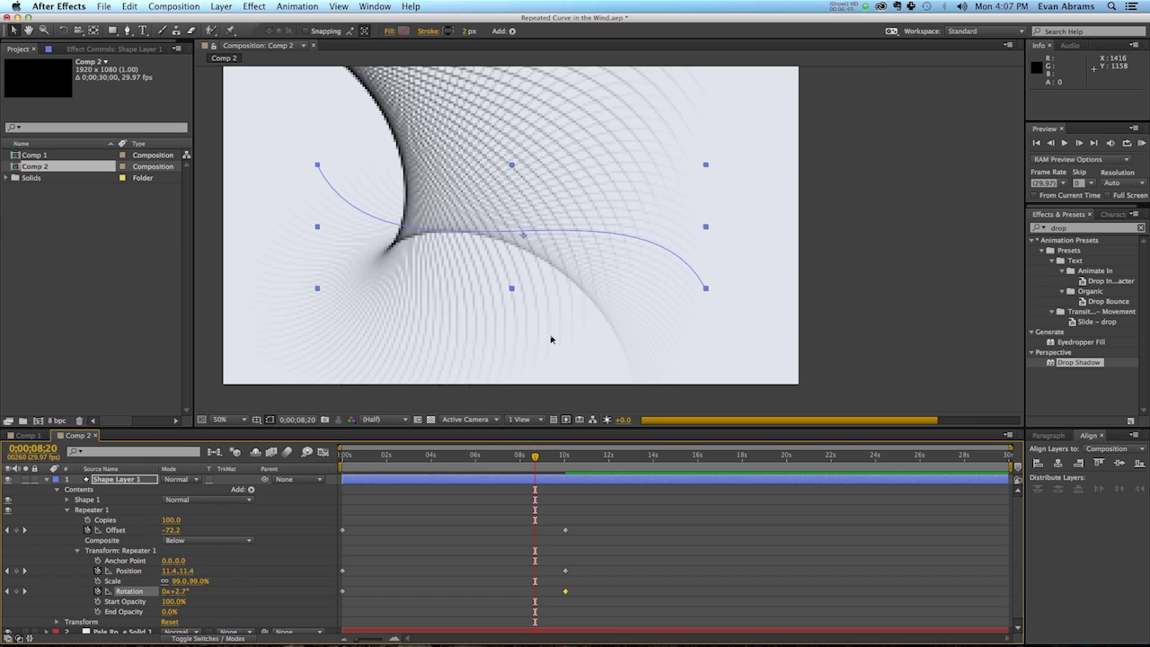
Step: Keyframe the Repeater Scale from 101% at frame zero to 99% at 10;02
key("Home")
left_click(97, 581)
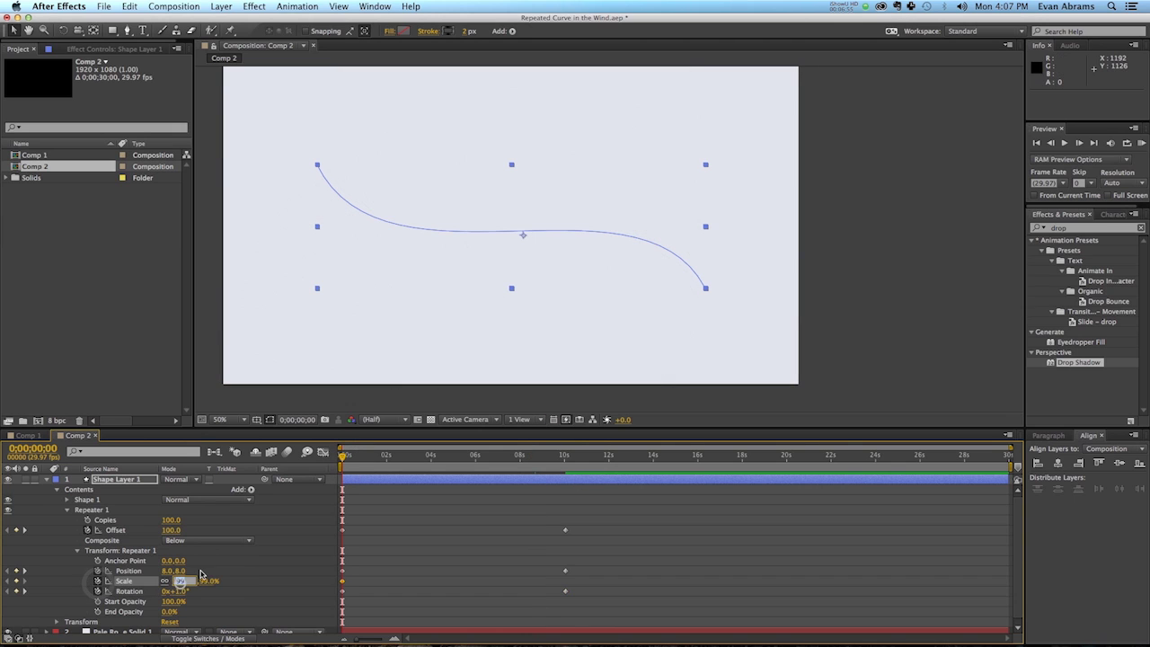
type("101")
key("Return")
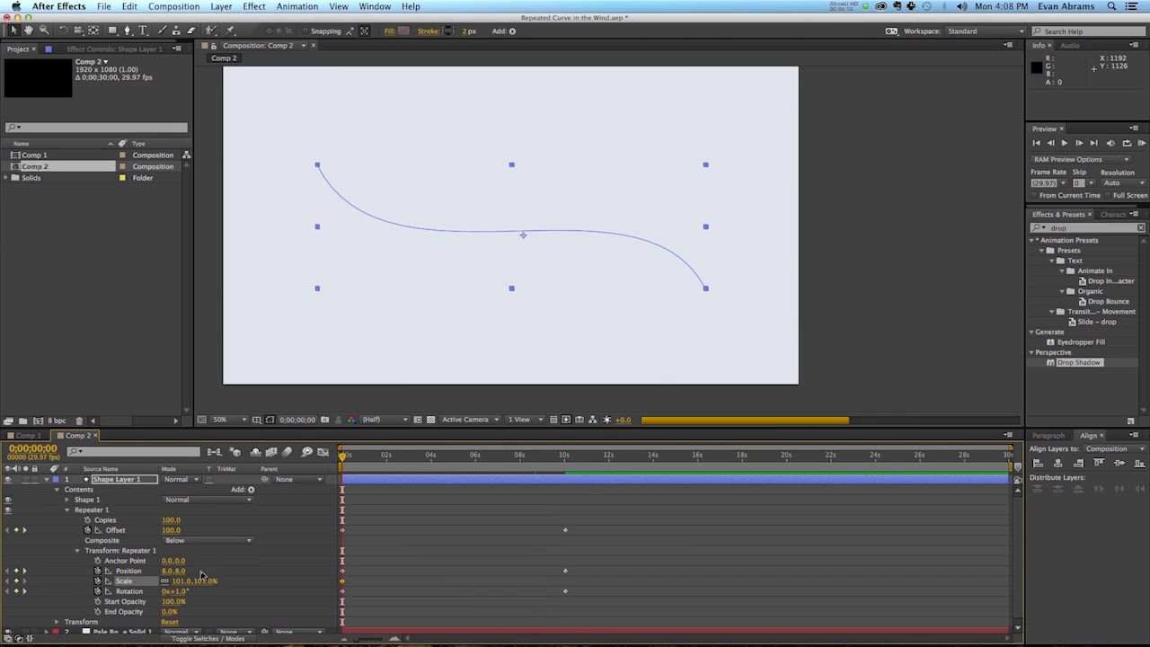
left_click(567, 463)
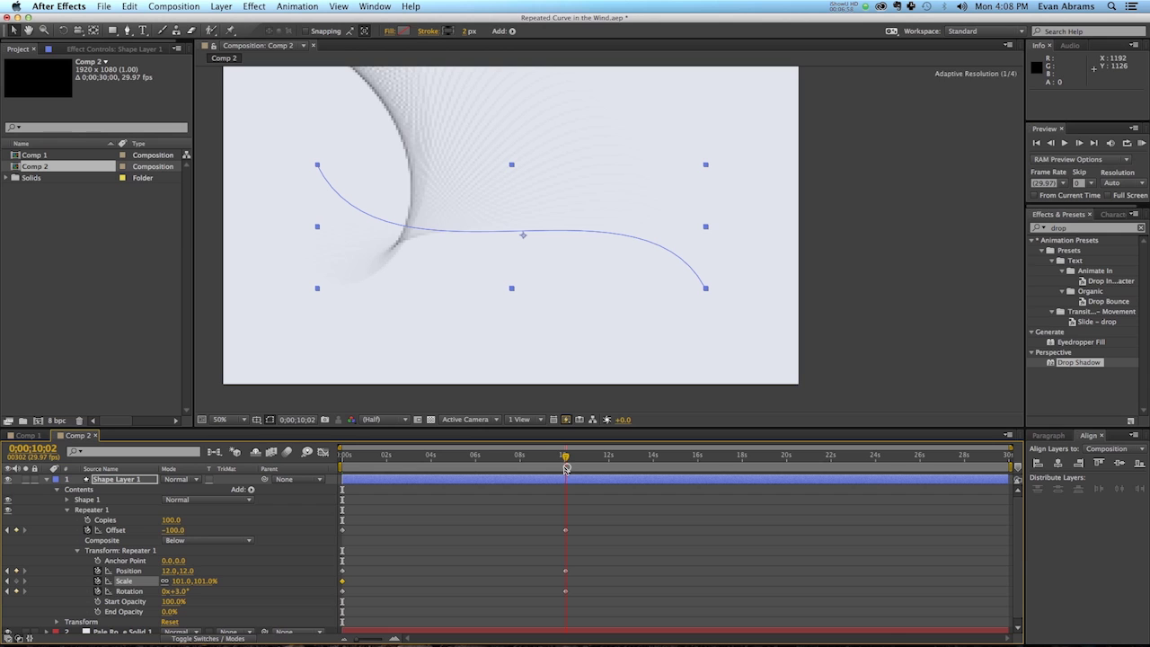
left_click(182, 580)
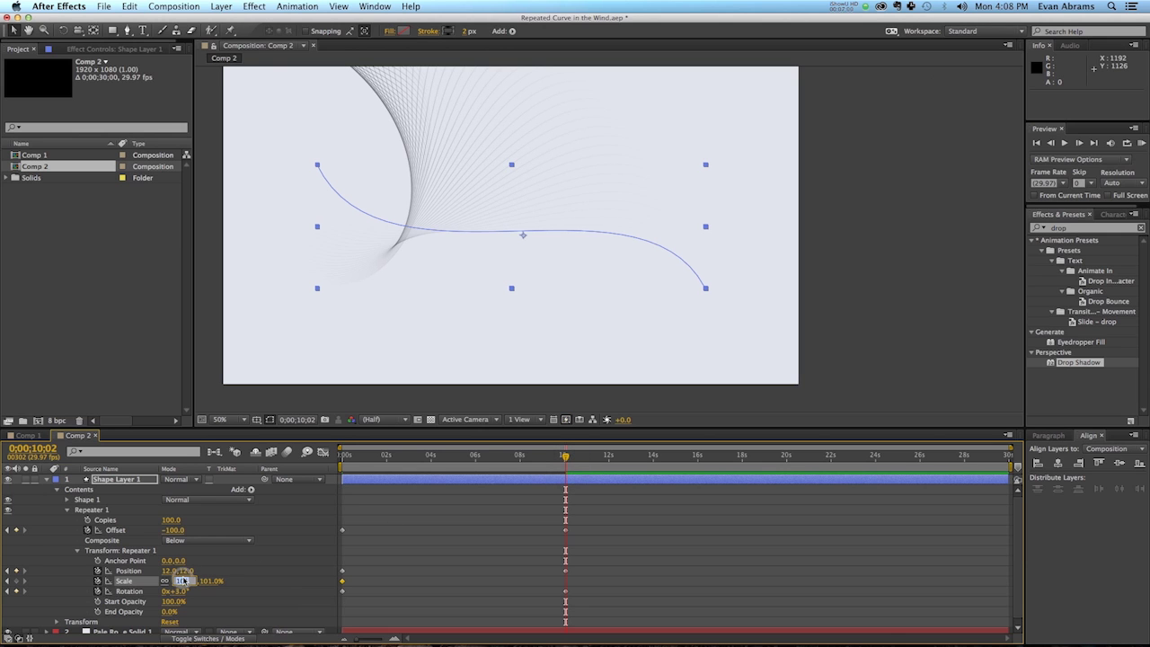
type("99")
key("Return")
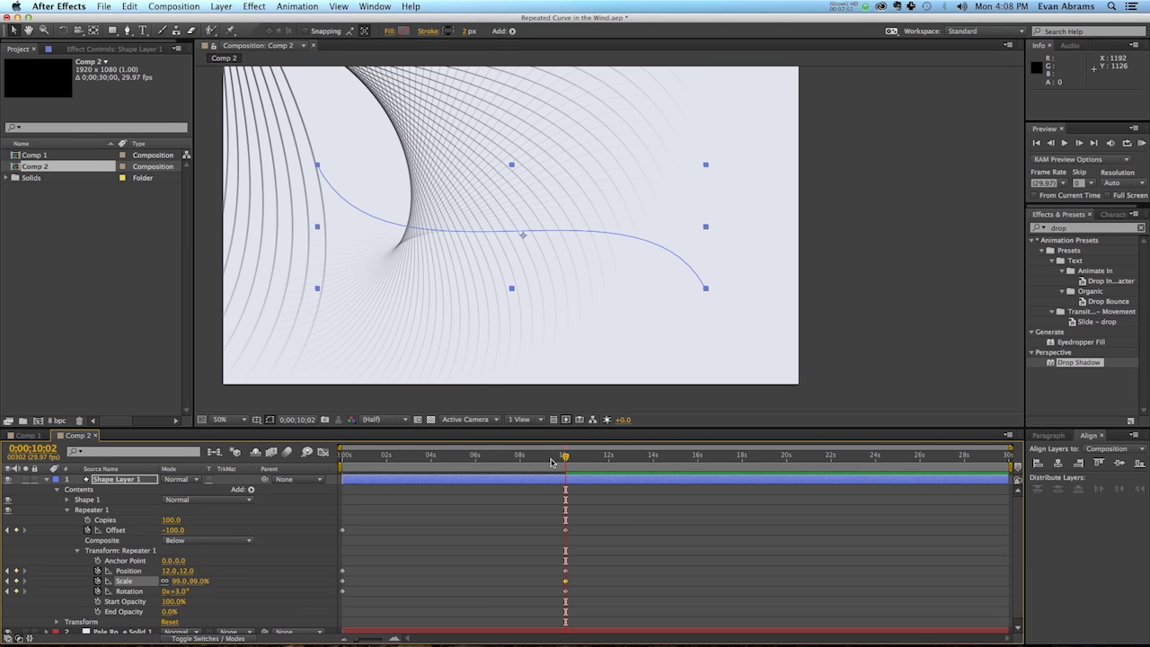
left_click_drag(552, 462, 477, 462)
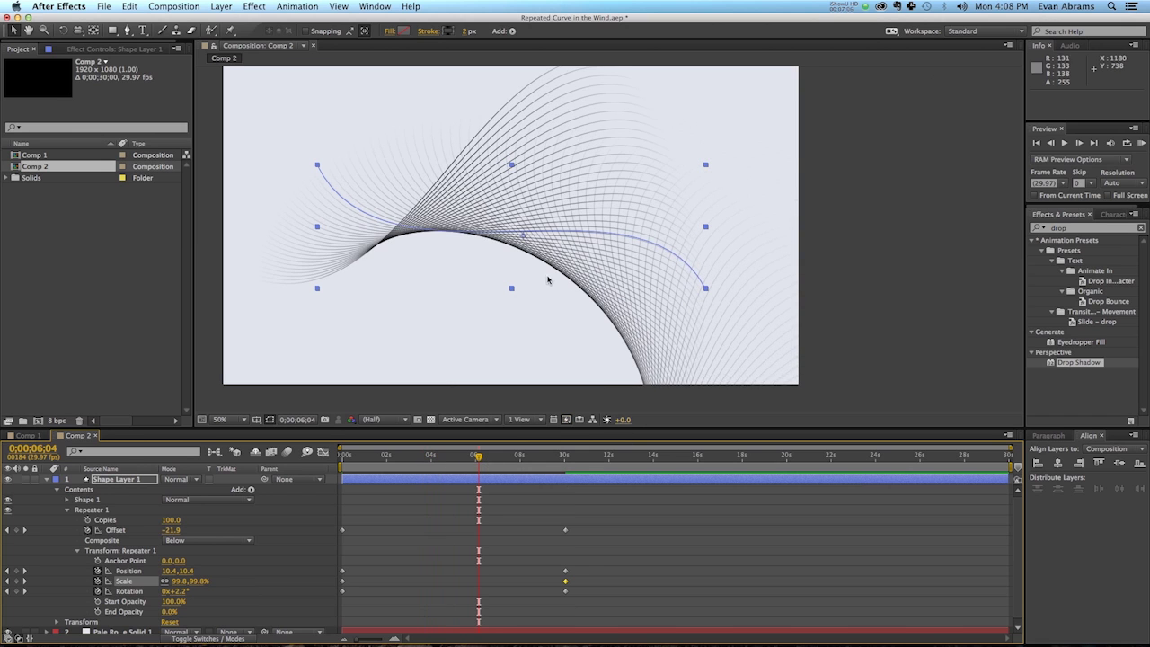
Step: Expand Shape 1 > Path 1 and set a Path keyframe on the first frame
key("Home")
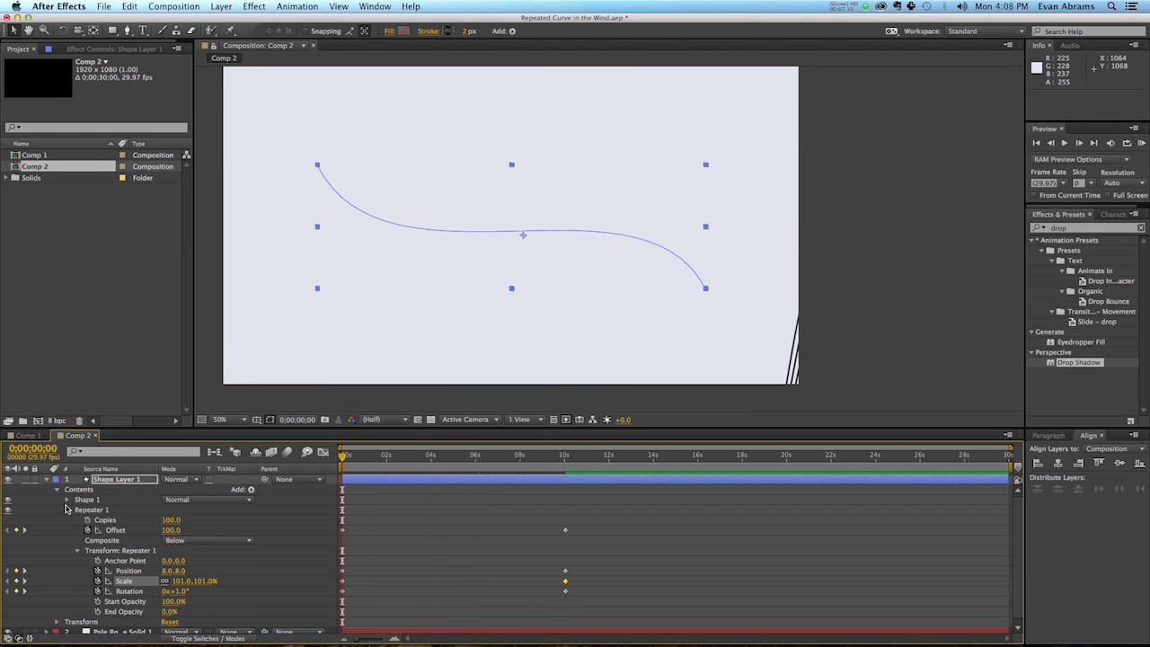
left_click(66, 500)
left_click(77, 510)
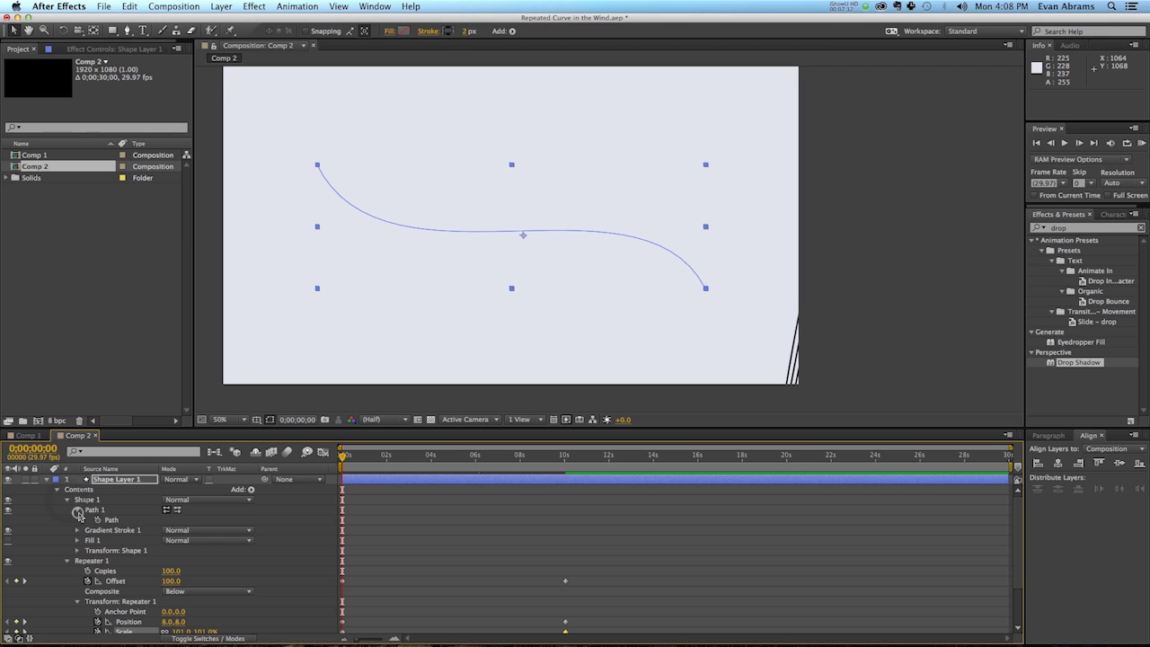
left_click(97, 519)
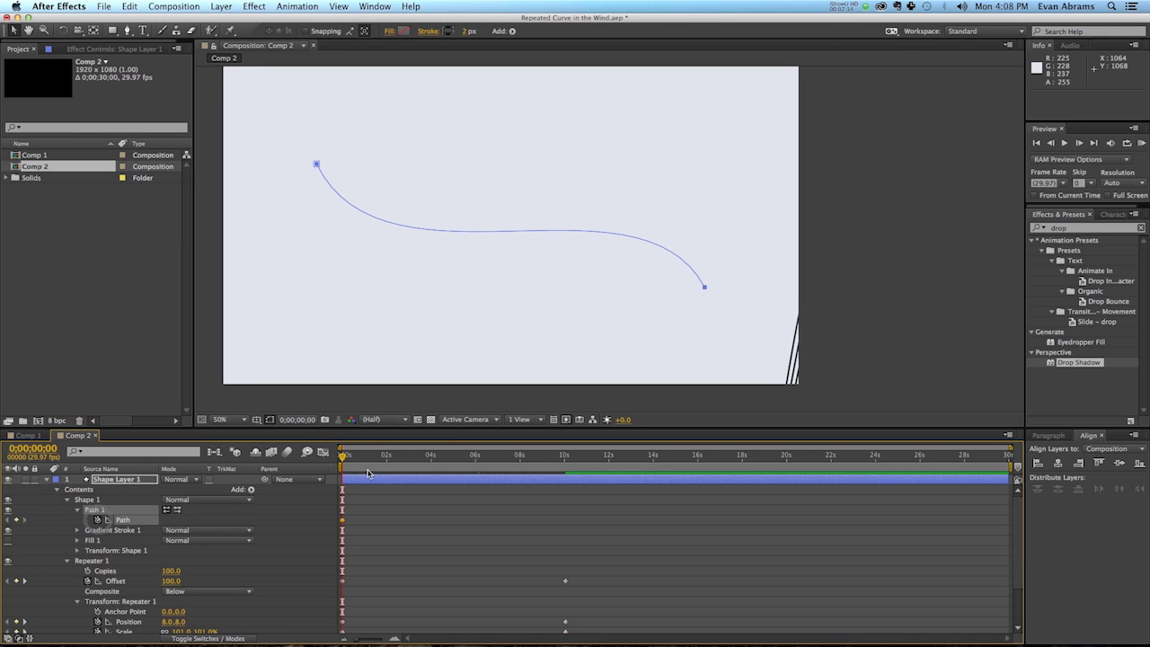
left_click_drag(416, 460, 565, 460)
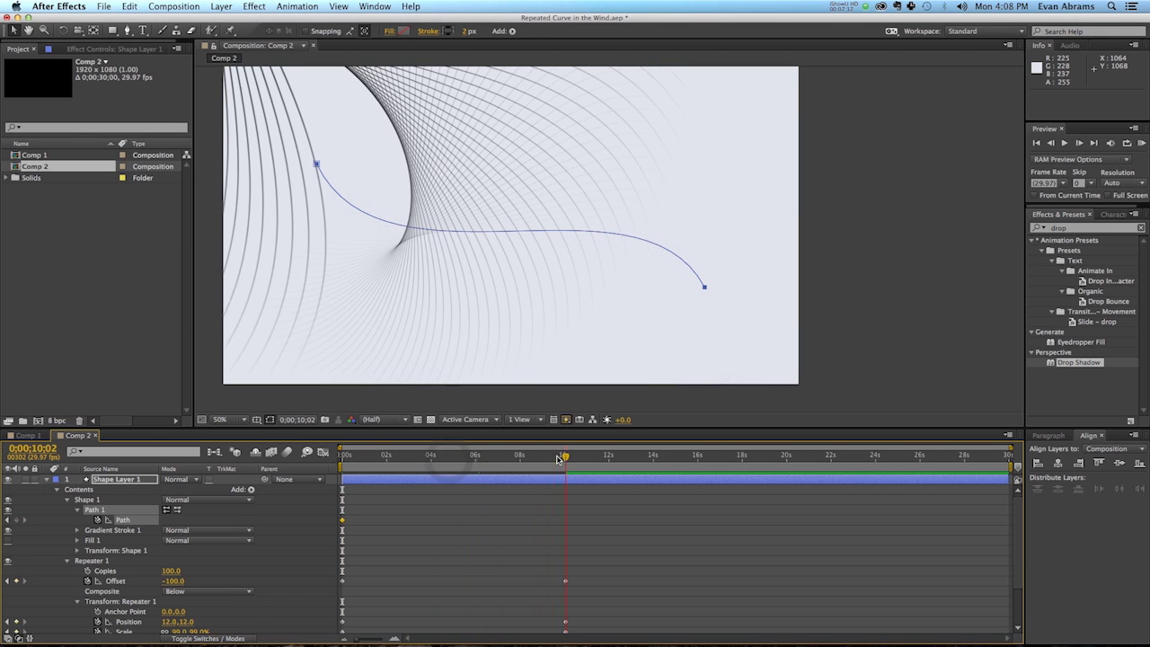
Step: At 10;02, pull Bezier handles from the curve's first vertex toward the upper right
left_click(318, 168)
left_click_drag(127, 31, 158, 46)
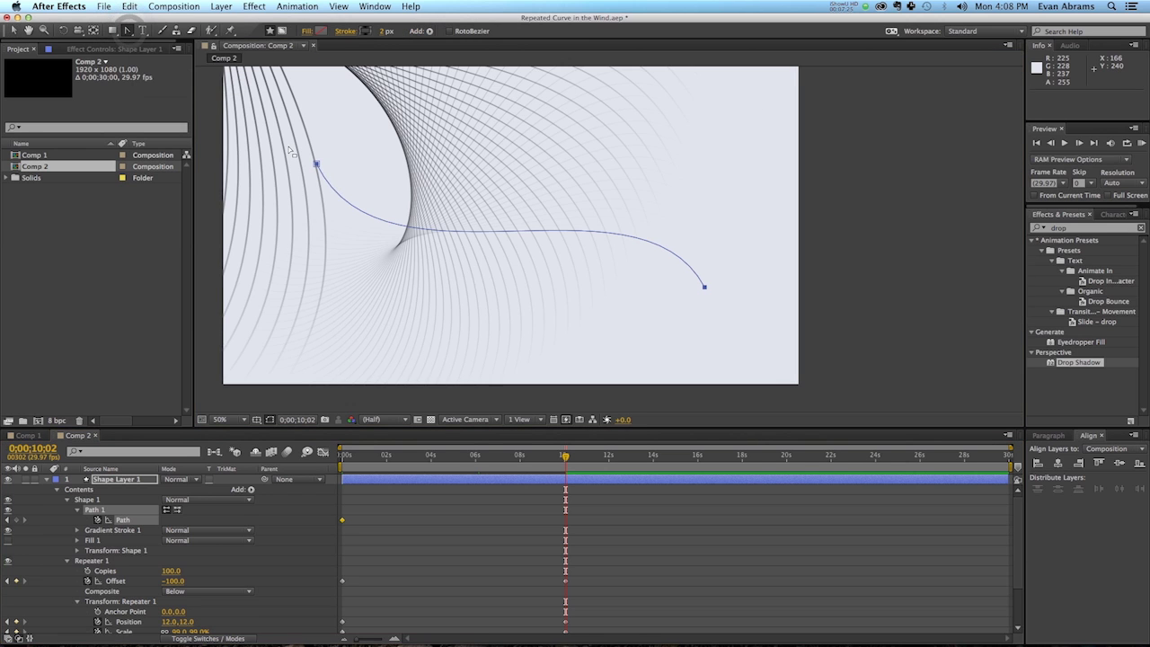
left_click(316, 164)
left_click_drag(317, 164, 567, 144)
left_click(450, 497)
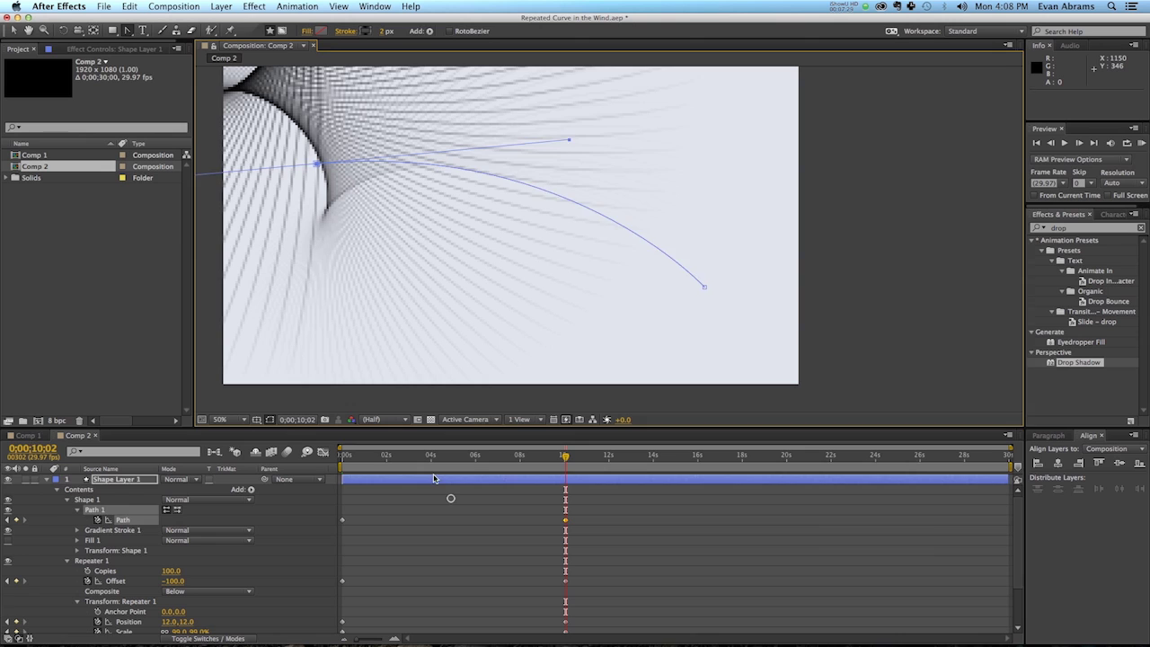
left_click_drag(414, 464, 565, 463)
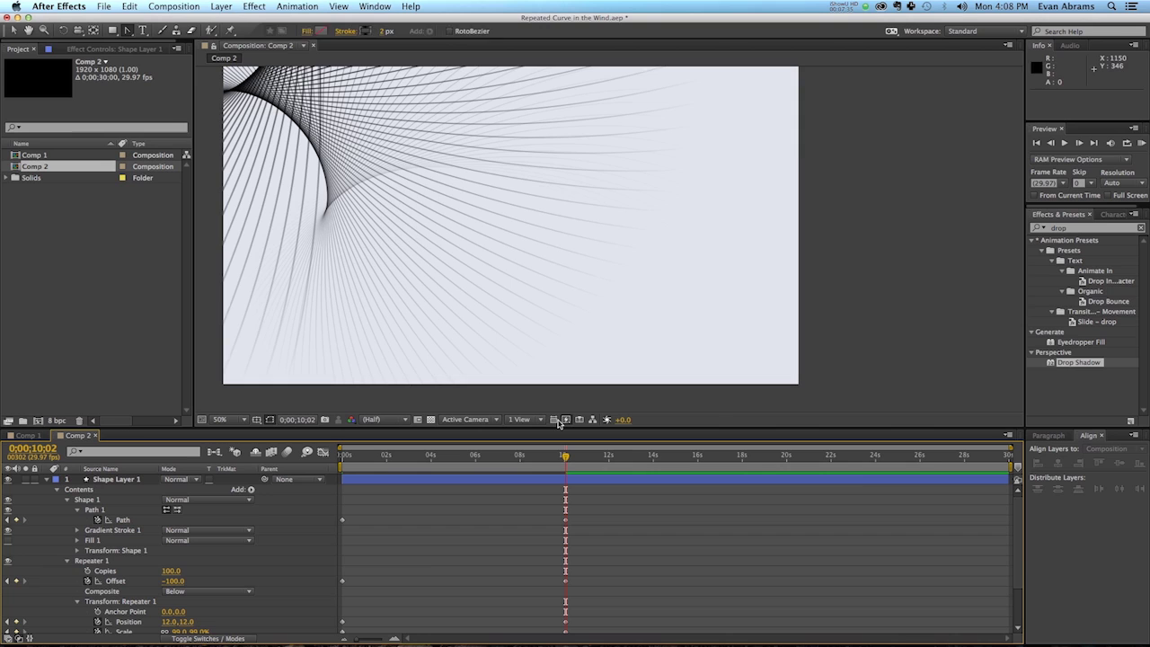
Step: Reveal Shape Layer 1's Position, Scale and Rotation and start keyframing all three
key("v")
left_click(415, 484)
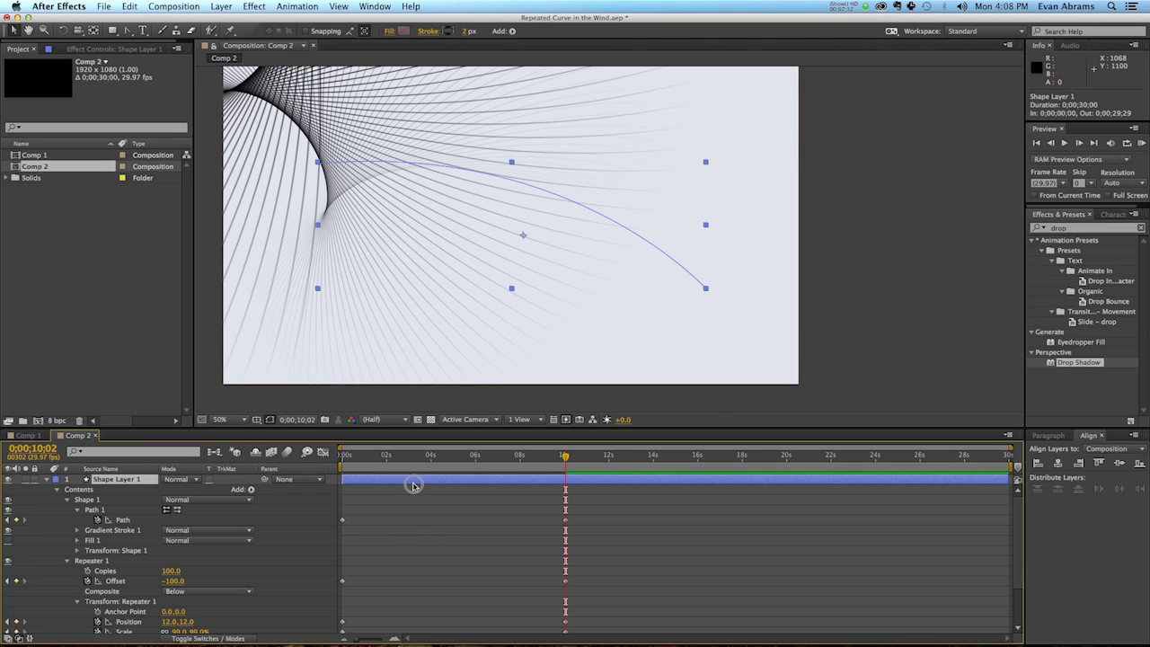
key("p")
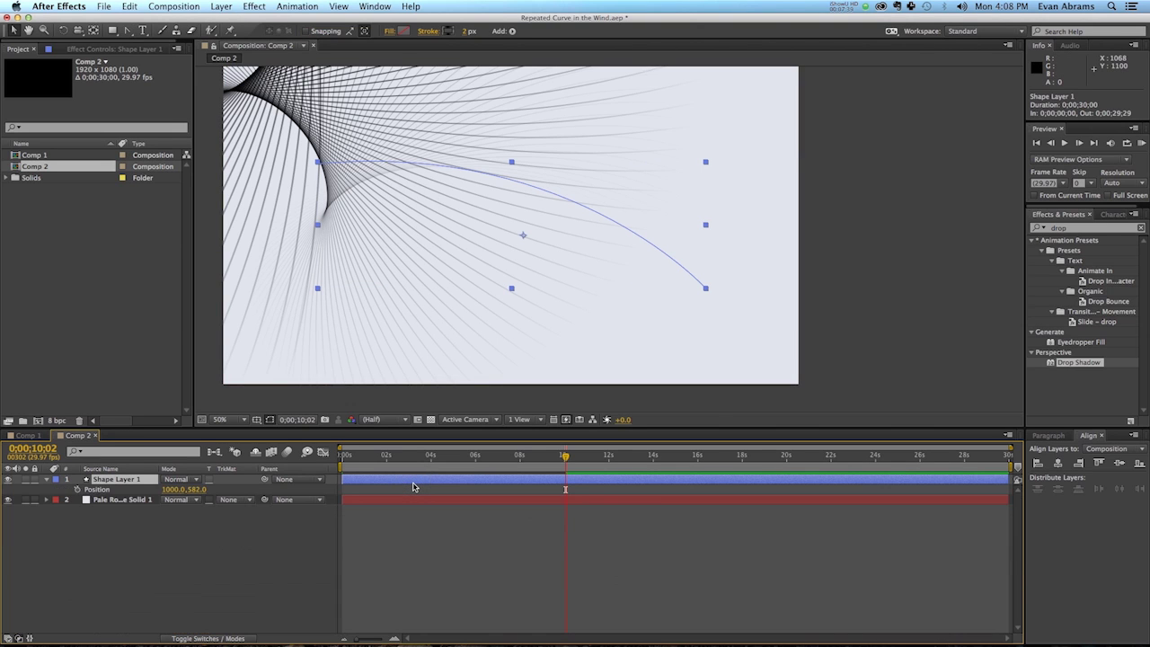
key("shift+s")
key("shift+r")
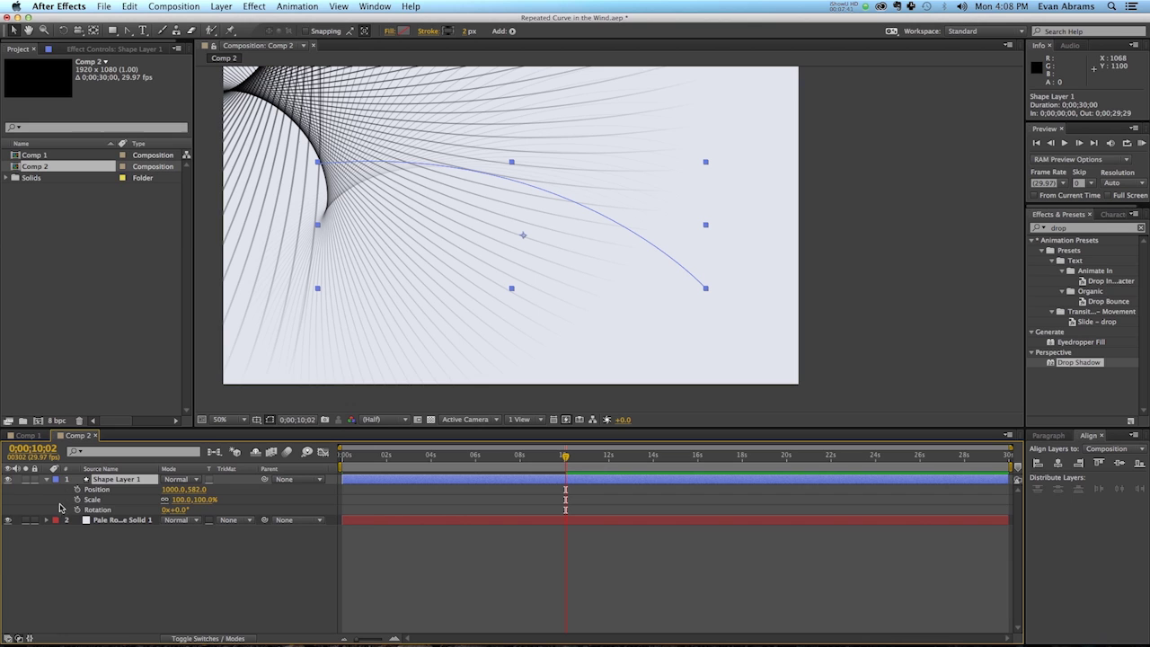
left_click(77, 489)
left_click(78, 498)
left_click(78, 509)
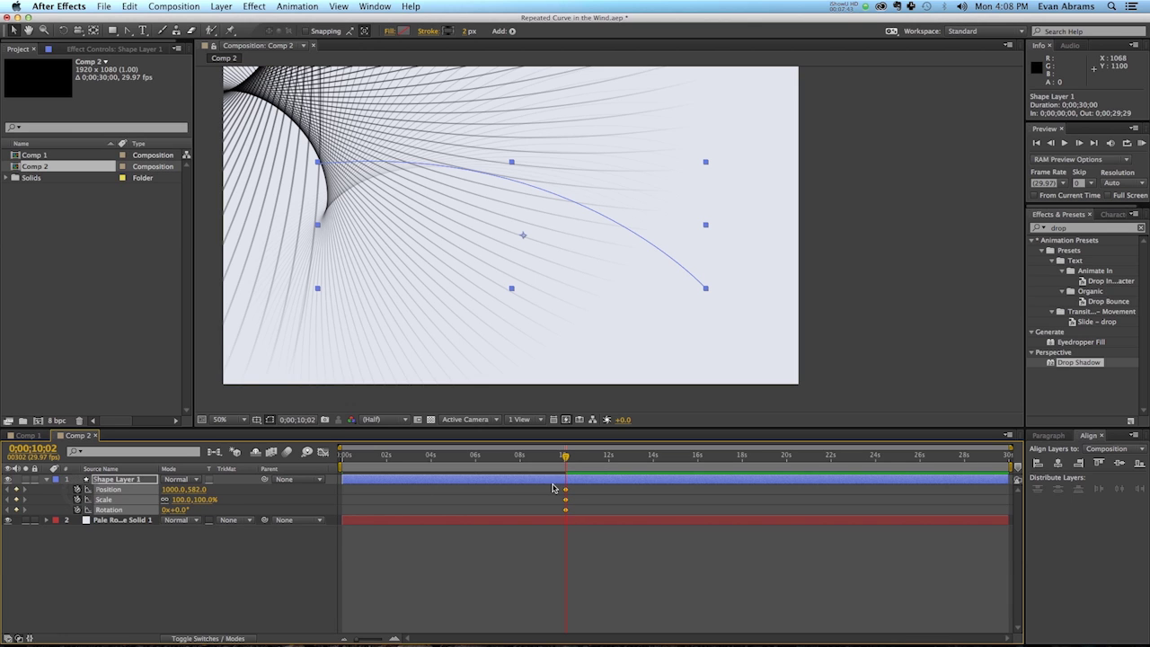
Step: Place the curve at 1156,462 with -32° rotation on the first frame
left_click_drag(587, 245, 530, 193)
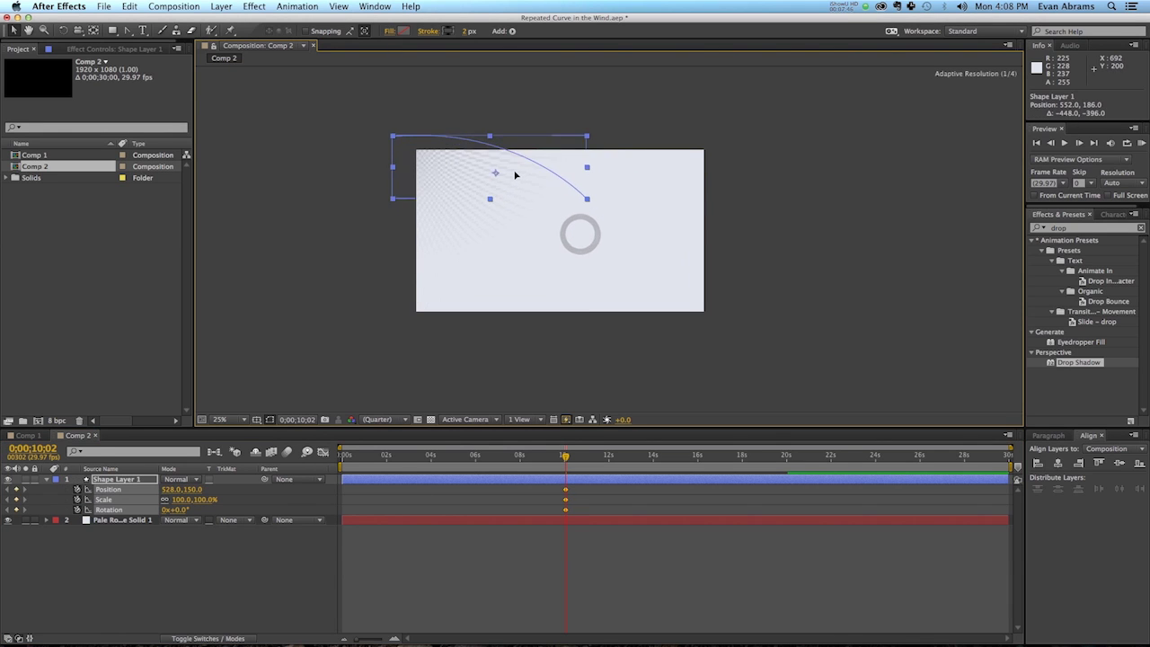
left_click_drag(515, 174, 517, 173)
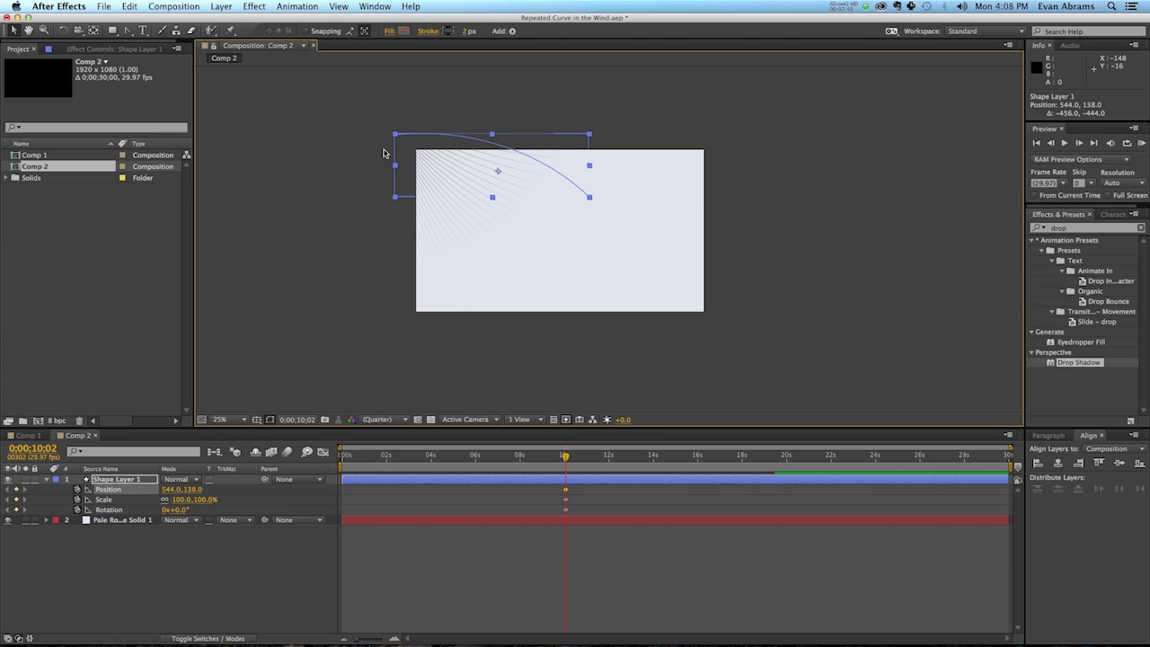
key("Home")
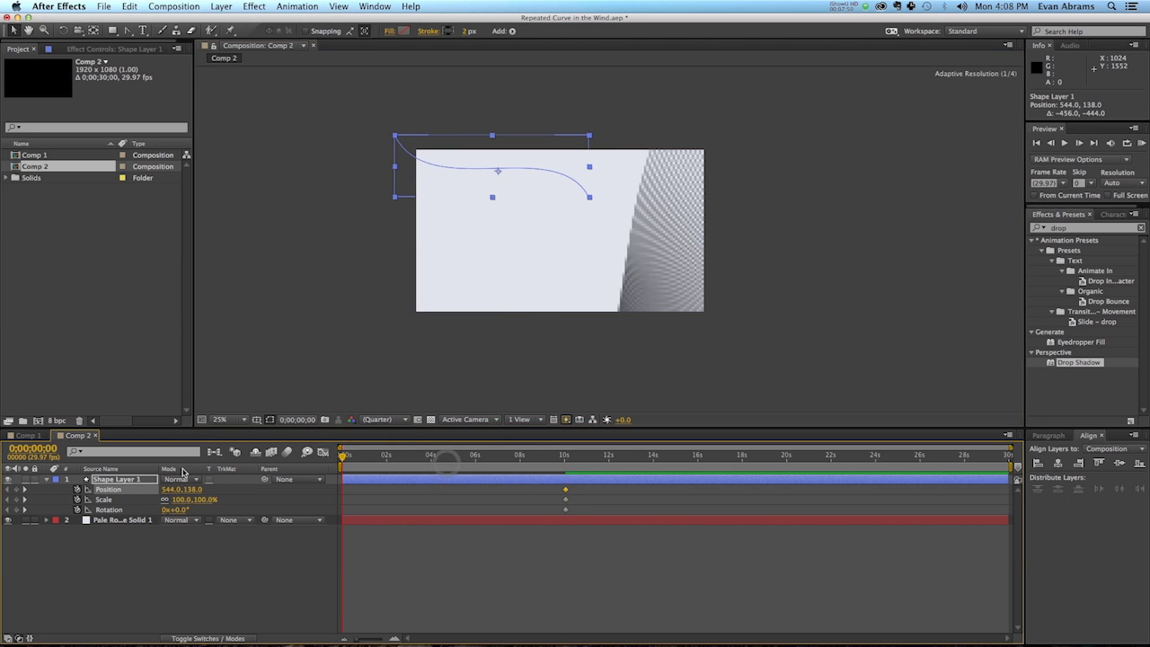
left_click_drag(550, 168, 658, 220)
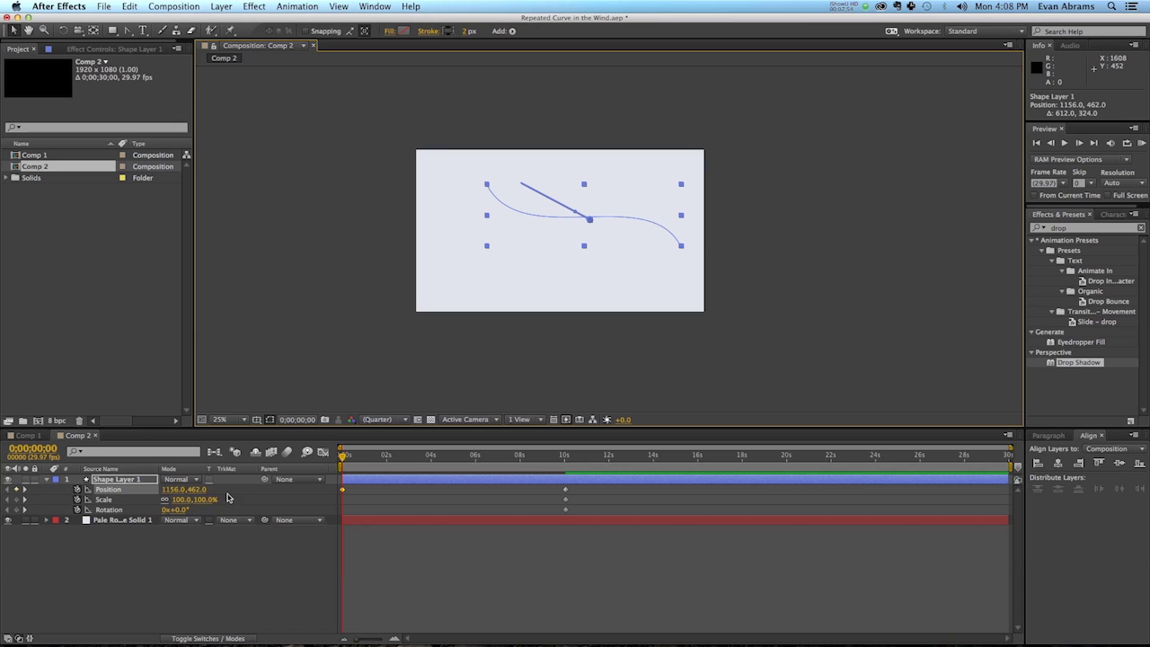
left_click_drag(178, 510, 149, 509)
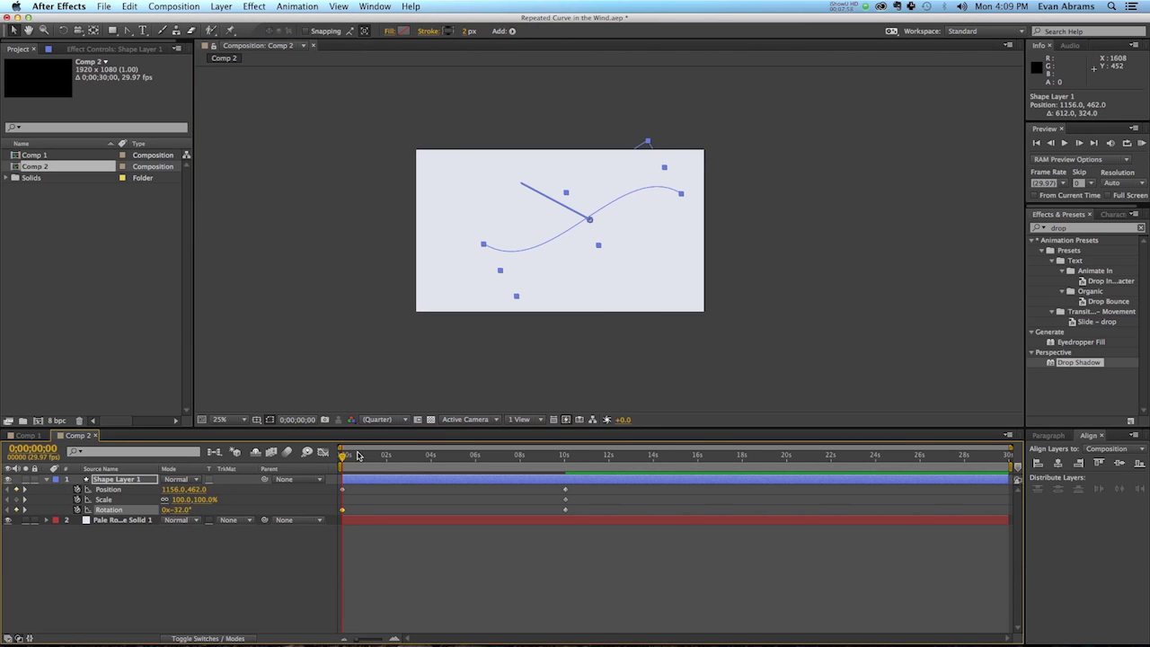
Step: At 10 seconds, set rotation to -41°, move the layer to 284,126 and scale it to 116%
left_click_drag(363, 455, 564, 471)
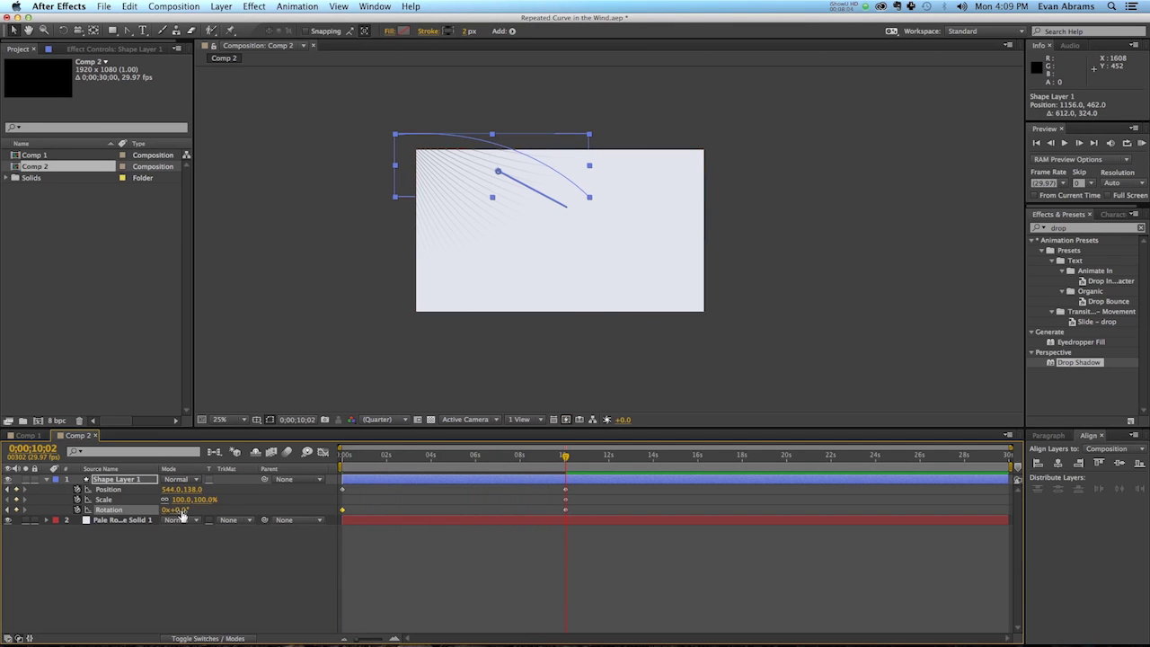
mouse_move(176, 509)
left_mouse_down()
mouse_move(187, 510)
mouse_move(156, 509)
left_mouse_up()
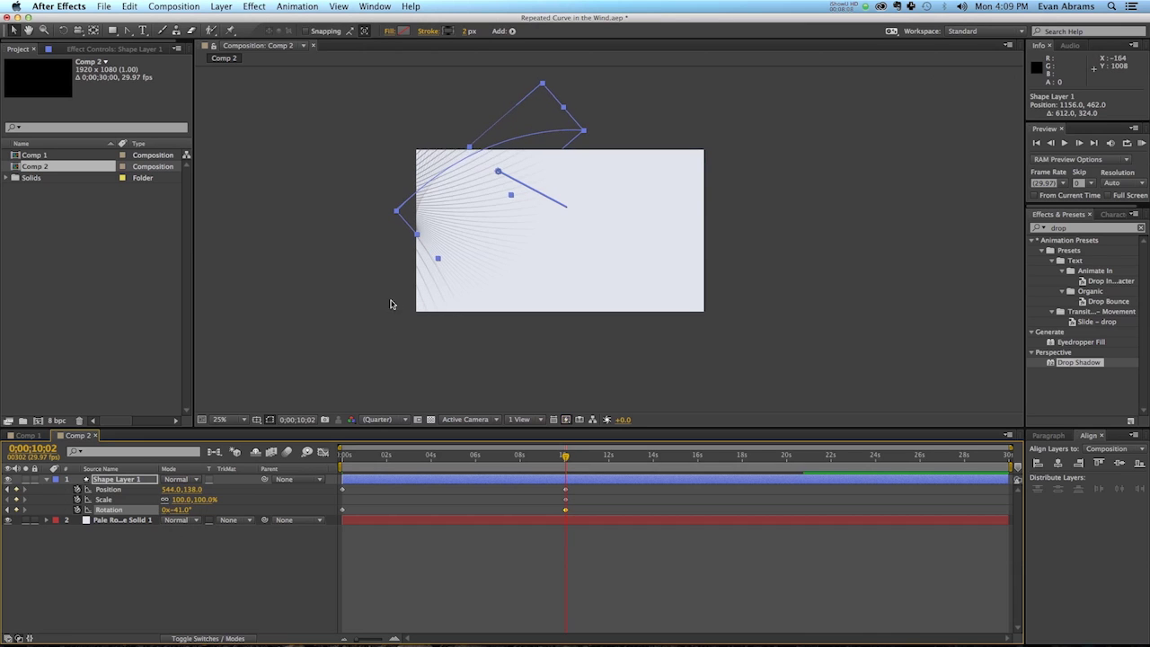
left_click(463, 235)
left_click(464, 235)
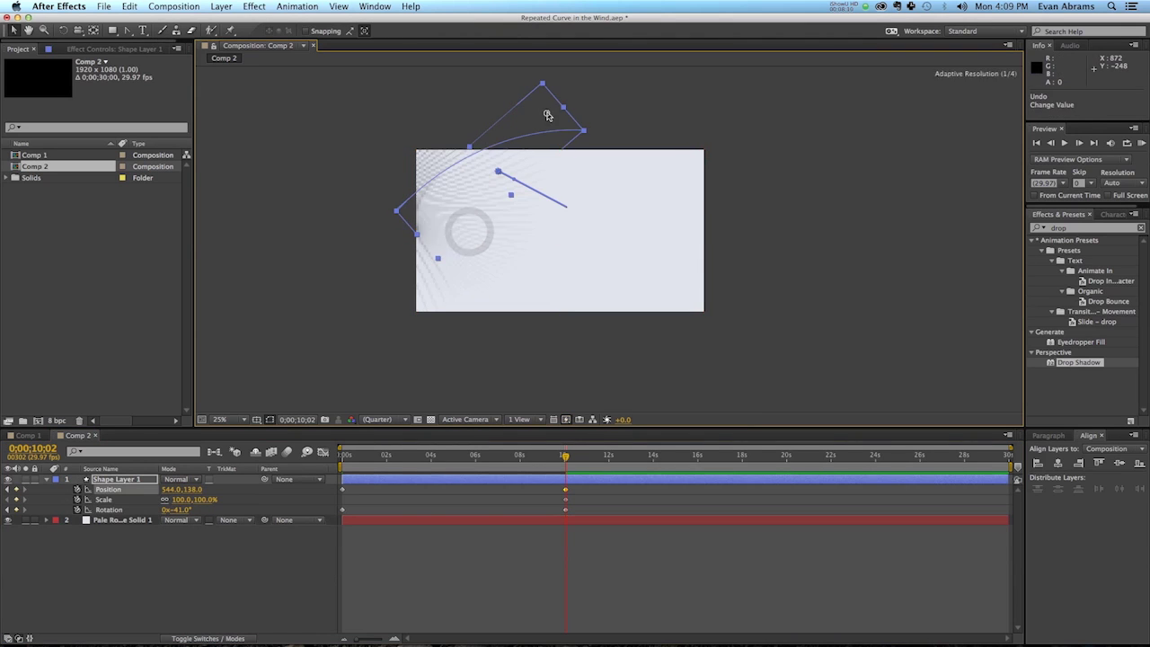
left_click_drag(553, 115, 514, 113)
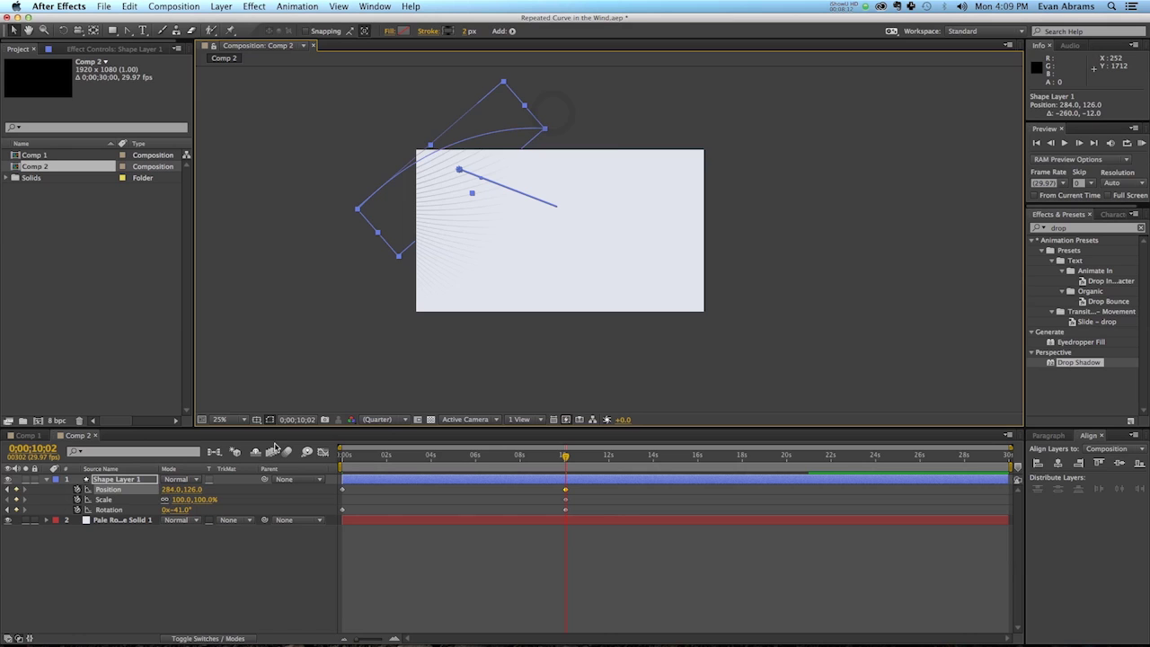
left_click_drag(196, 508, 209, 510)
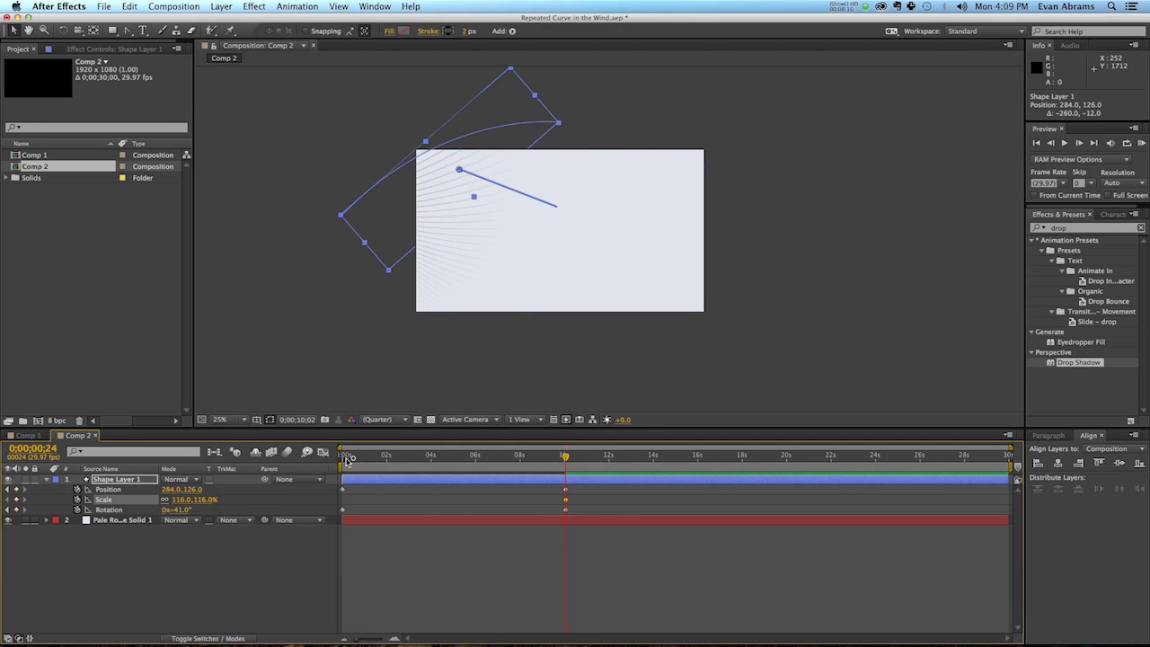
Step: Set the starting scale to 100% and scrub through to check the motion
left_click(346, 460)
left_click(204, 501)
type("100")
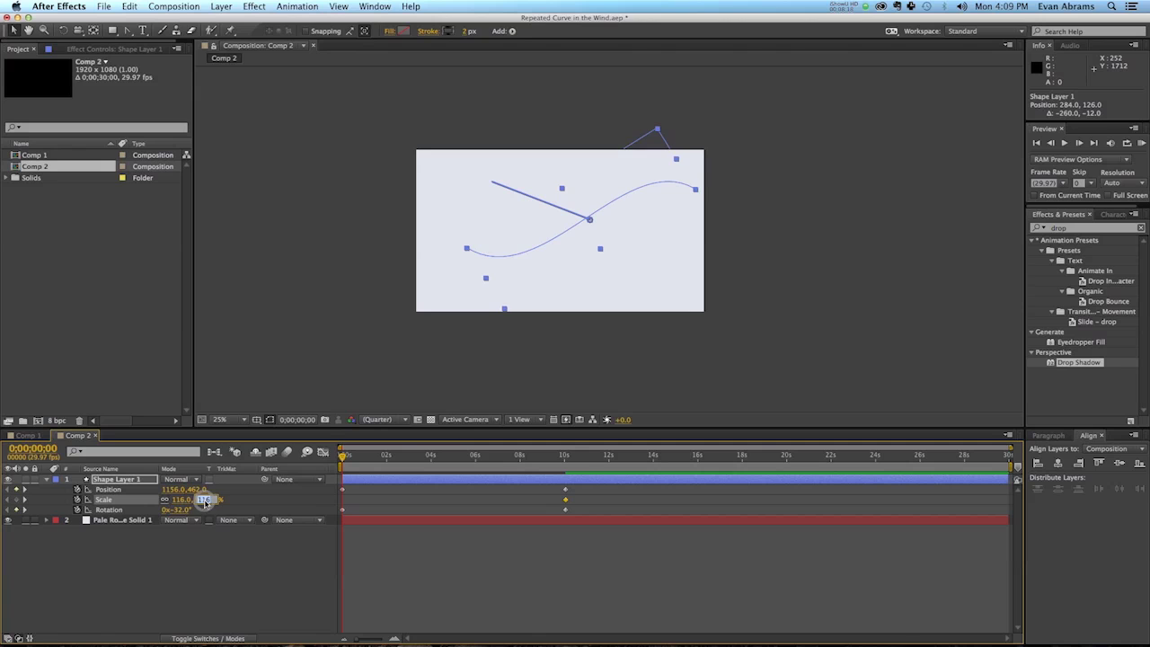
key("Return")
left_click_drag(490, 457, 430, 460)
left_click(639, 567)
key("space")
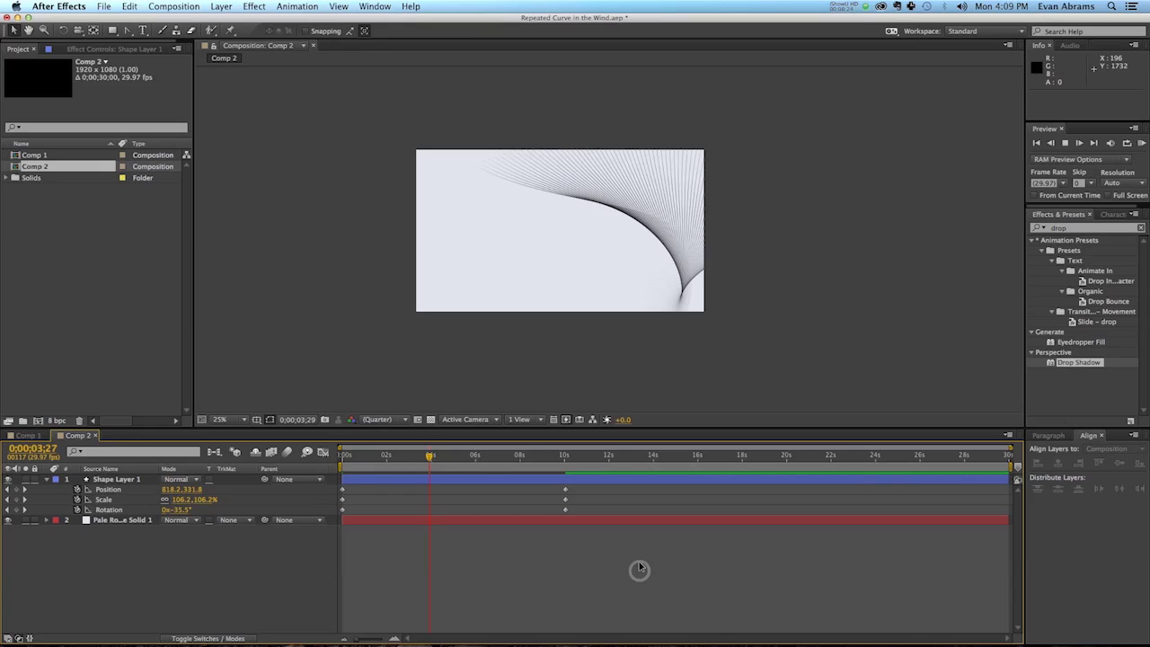
left_click(563, 464)
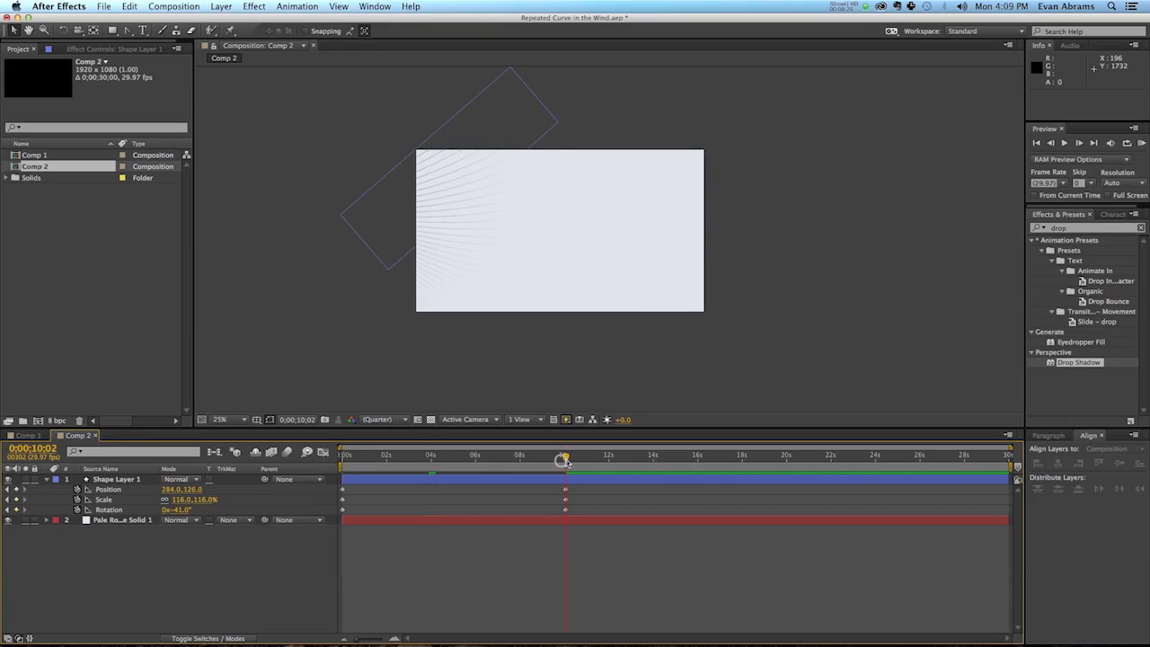
key("Home")
left_click(443, 484)
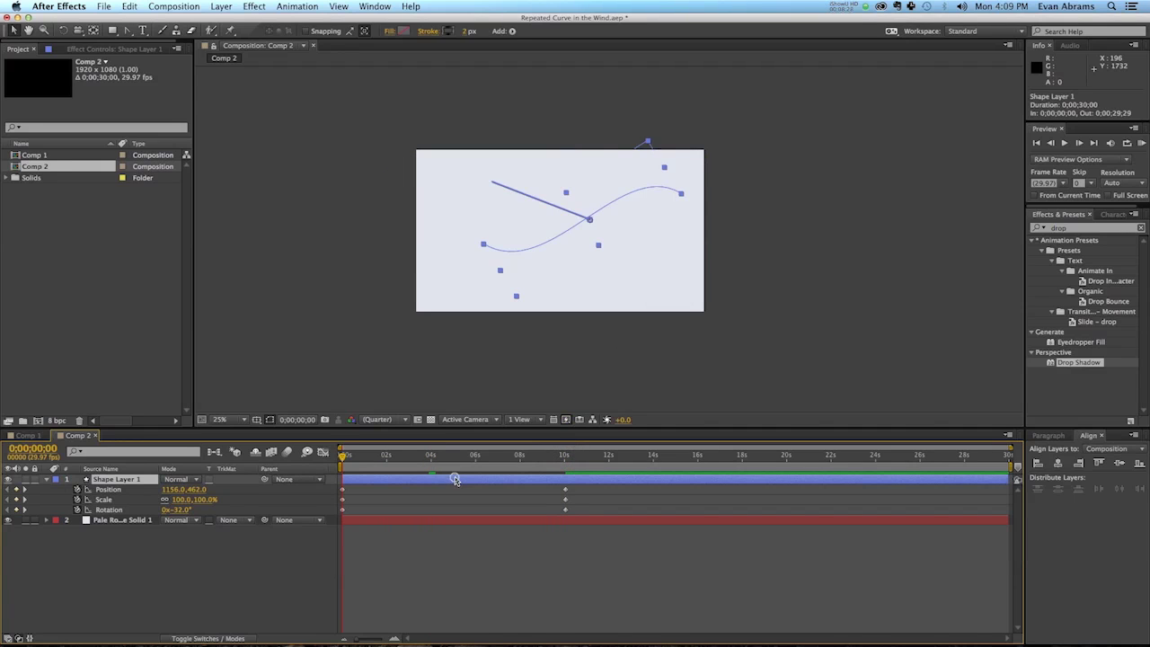
left_click(533, 534)
scroll(606, 249, "up", 1)
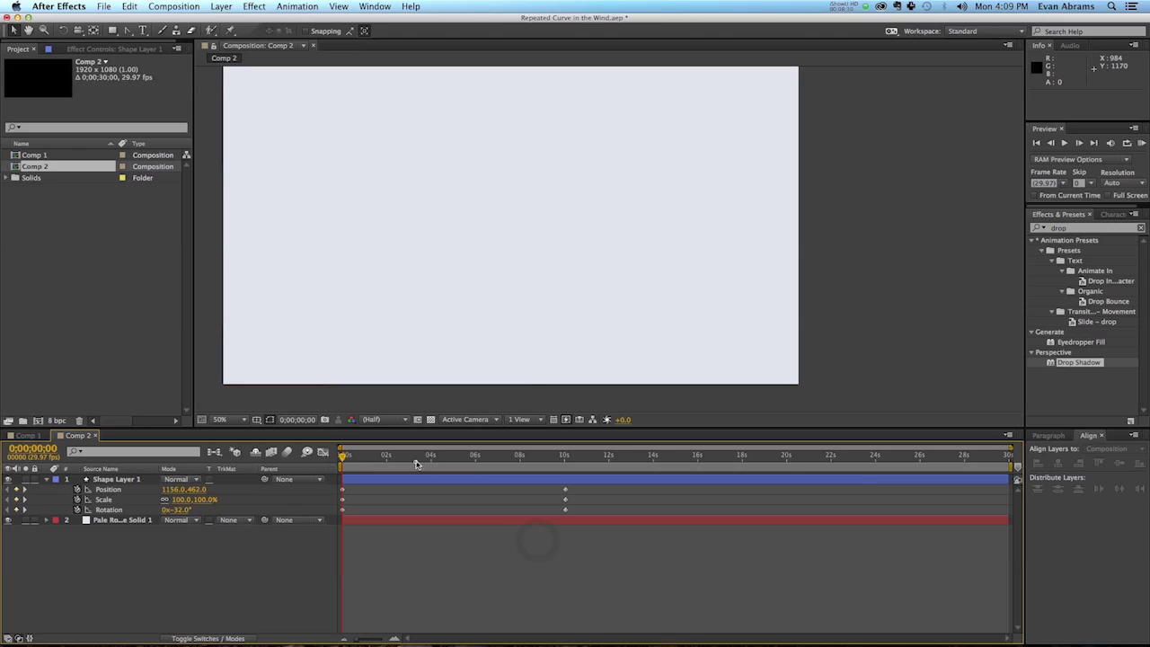
key("space")
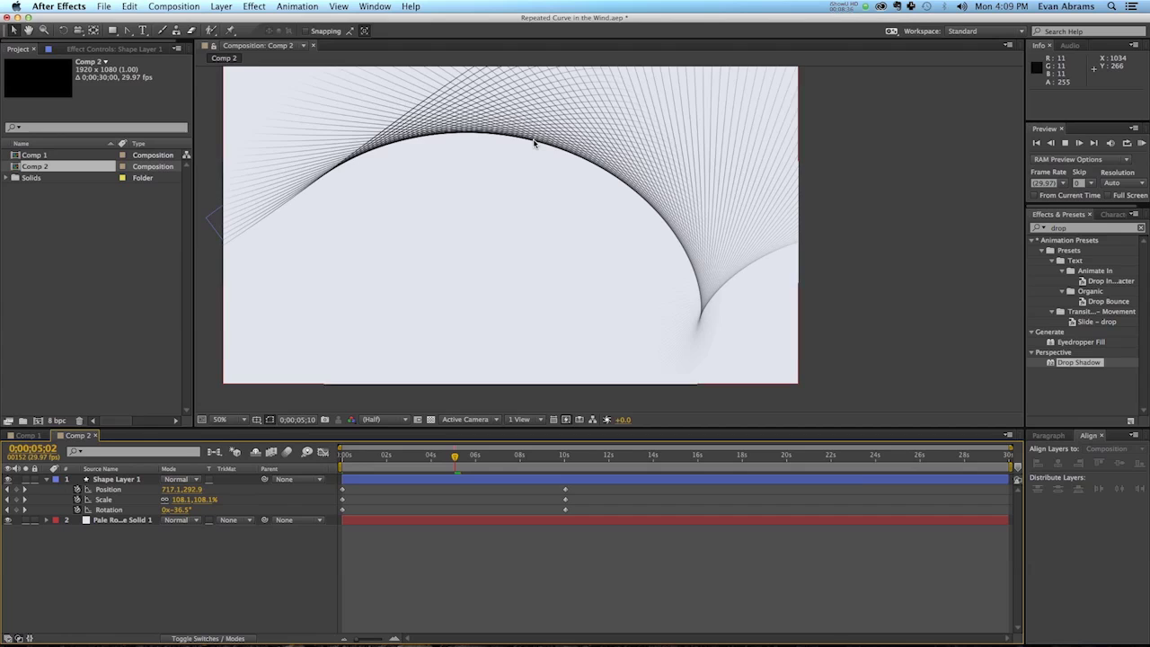
key("comma")
key("comma")
left_click_drag(461, 456, 483, 479)
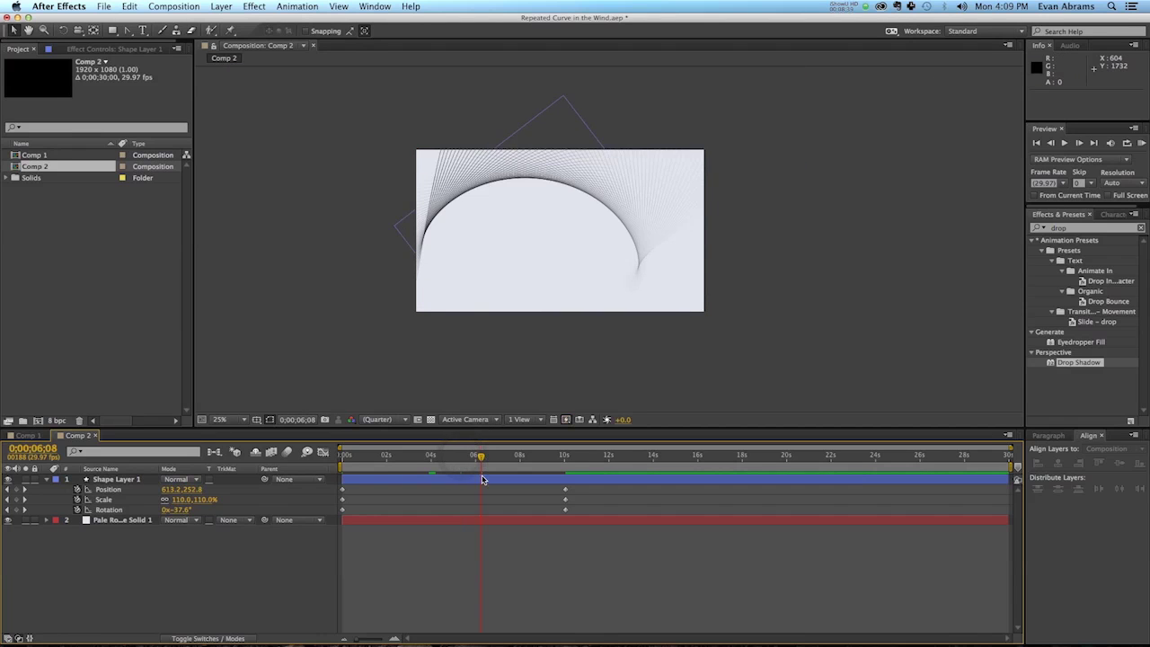
left_click(458, 582)
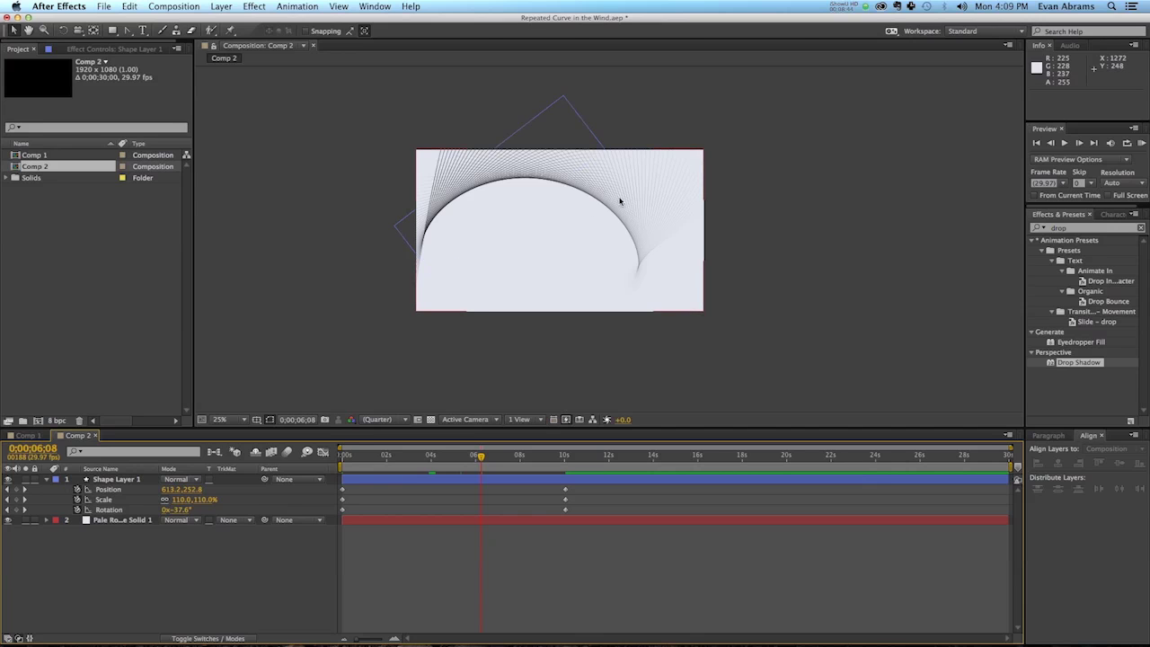
key("period")
key("h")
left_click_drag(527, 159, 566, 225)
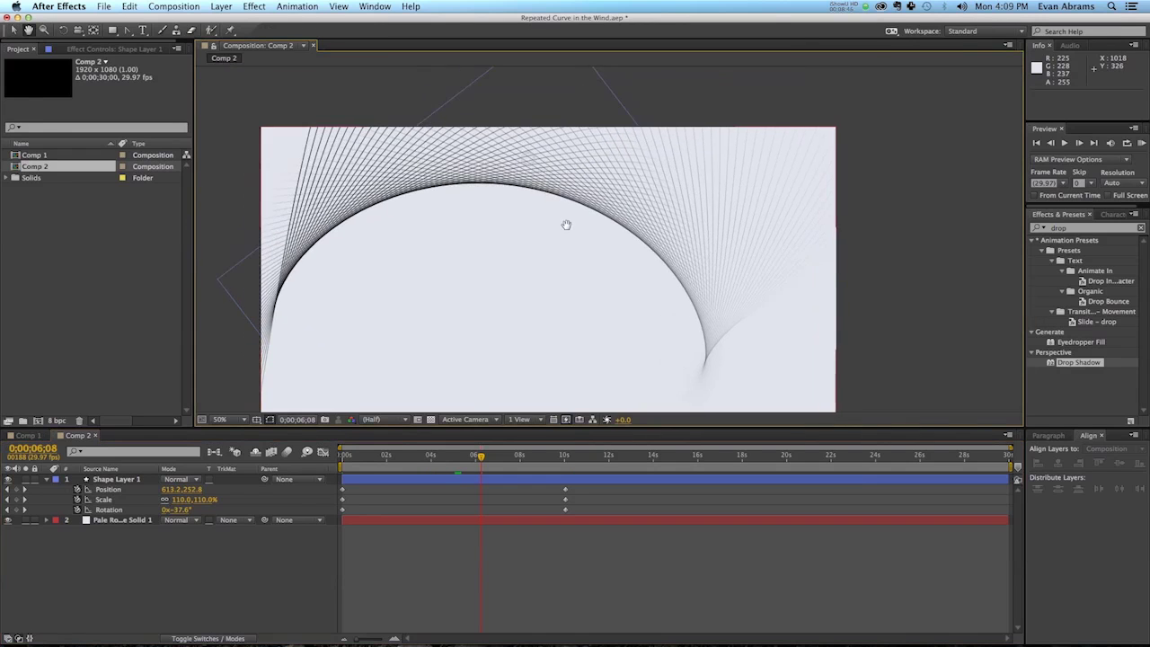
key("period")
key("v")
left_click(527, 159)
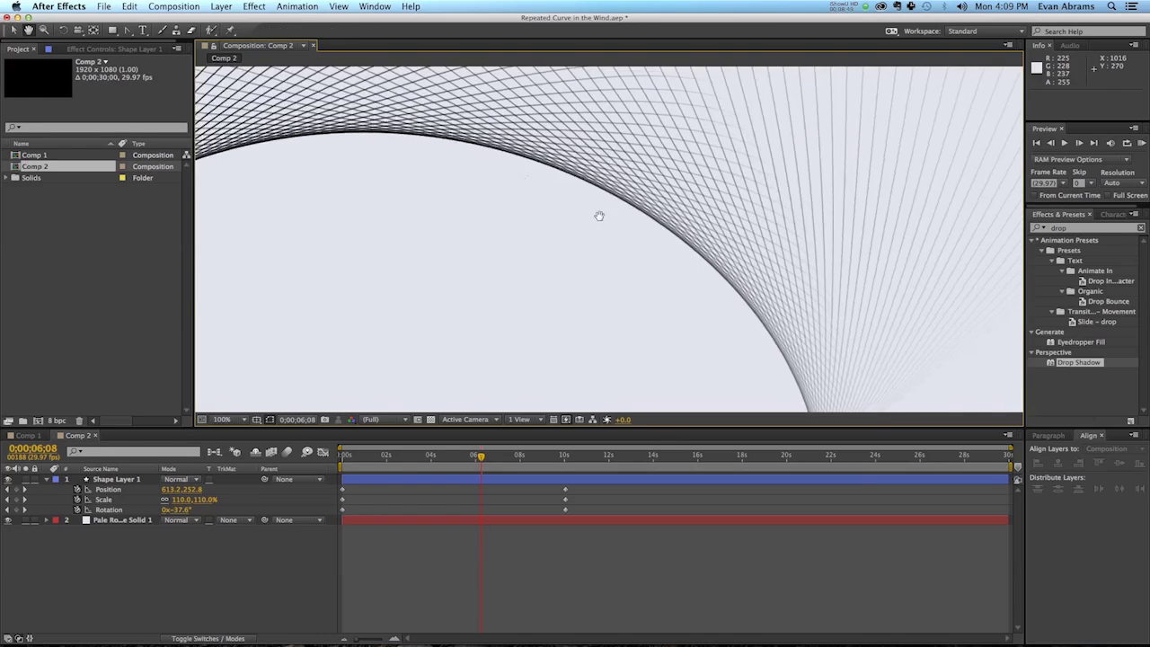
left_click_drag(599, 215, 729, 264)
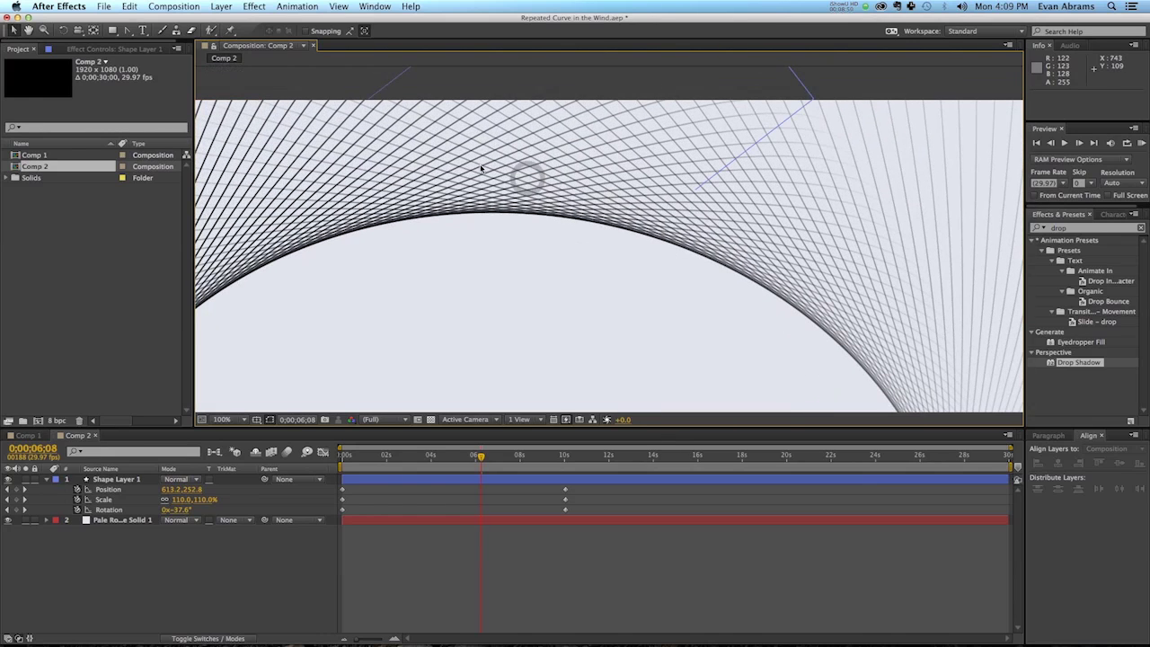
key("comma")
key("h")
left_click_drag(665, 248, 692, 180)
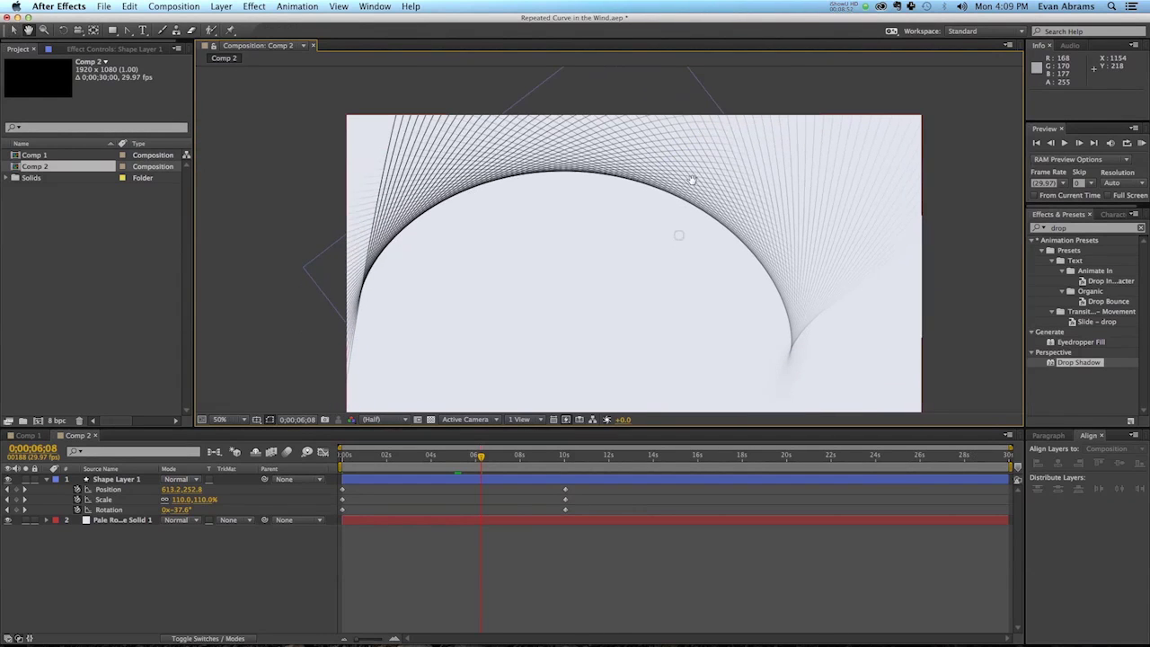
key("v")
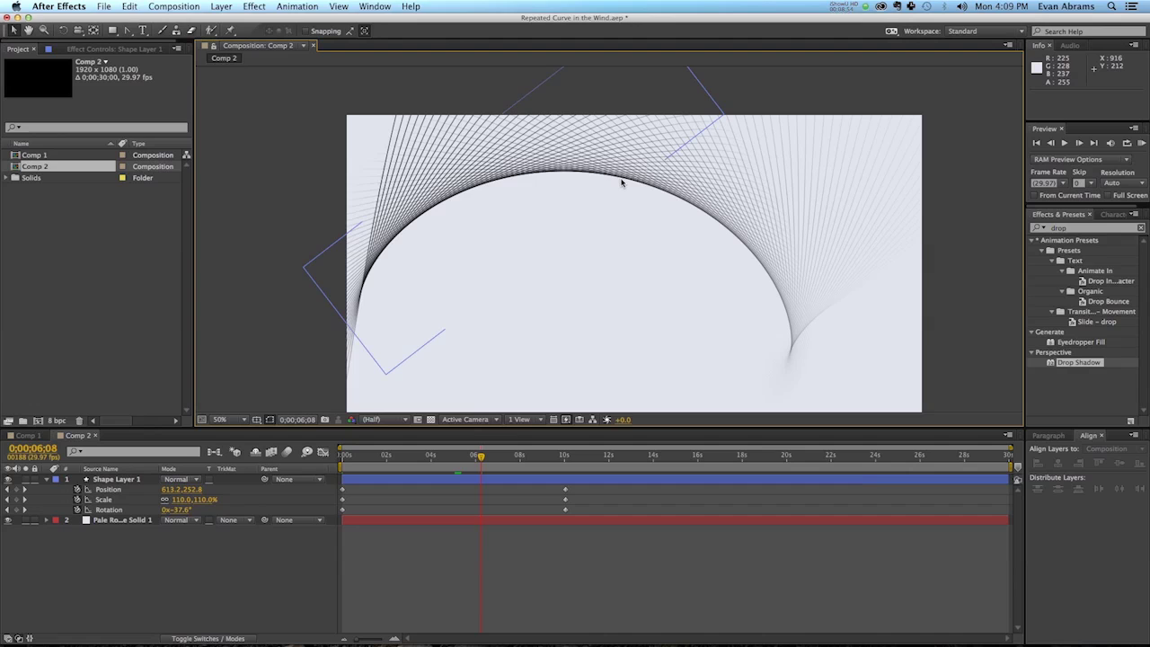
left_click(621, 182)
left_click_drag(486, 454, 441, 457)
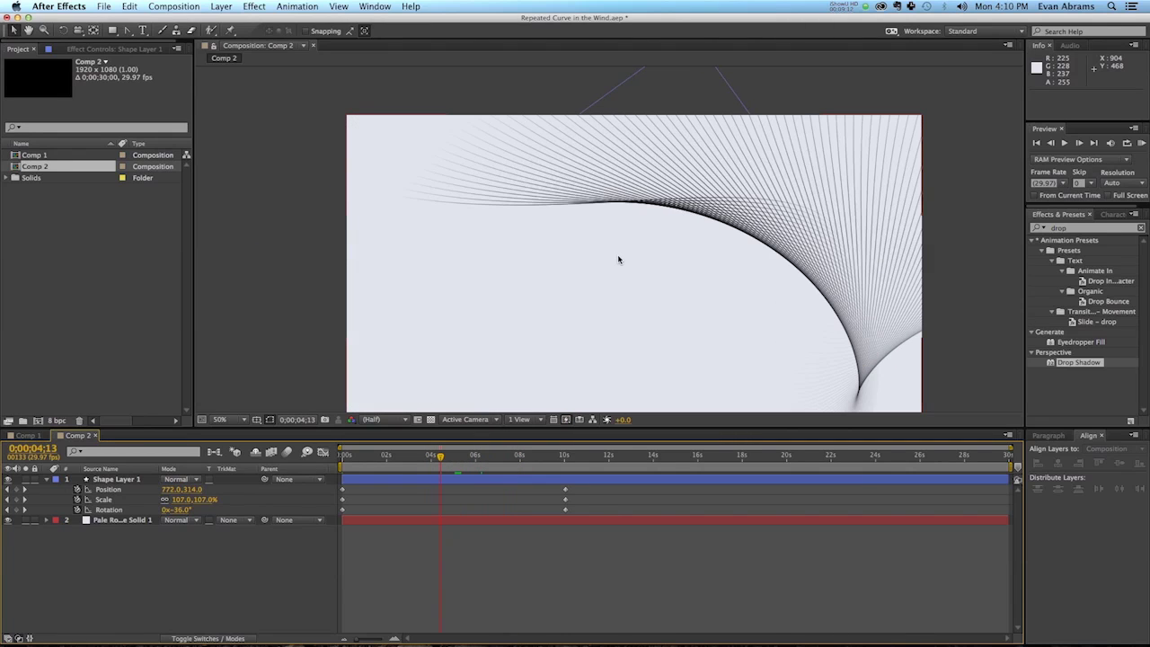
Step: Apply Easy Ease (F9) to all of Shape Layer 1's 10-second keyframes and preview the result
key("KP_0")
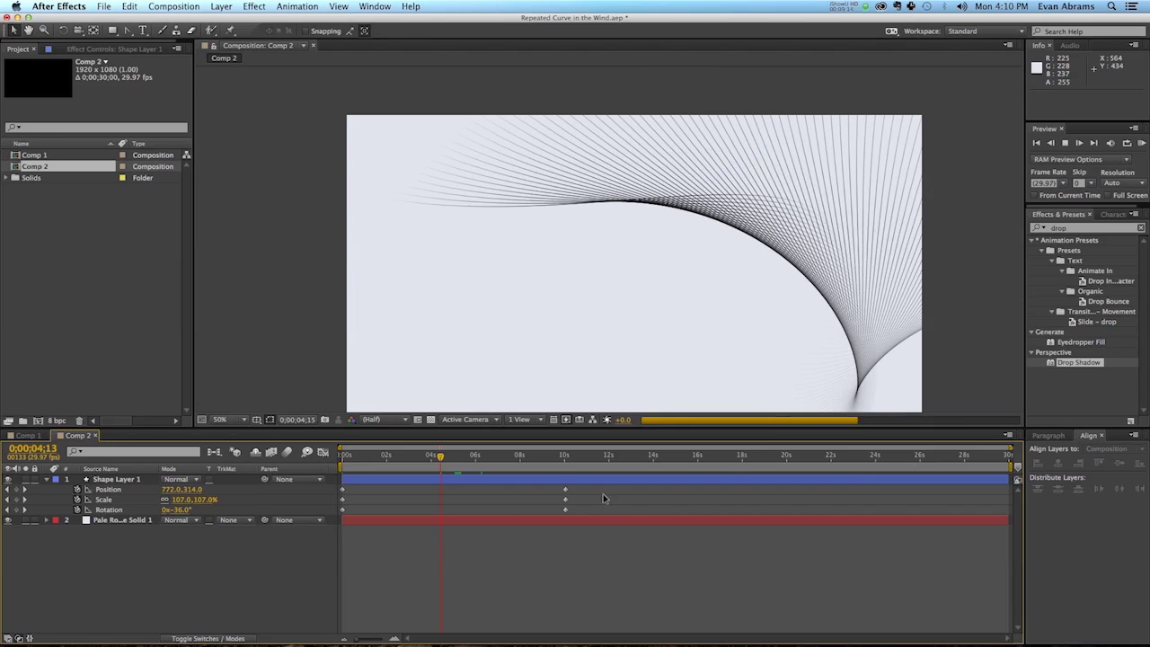
left_click(589, 485)
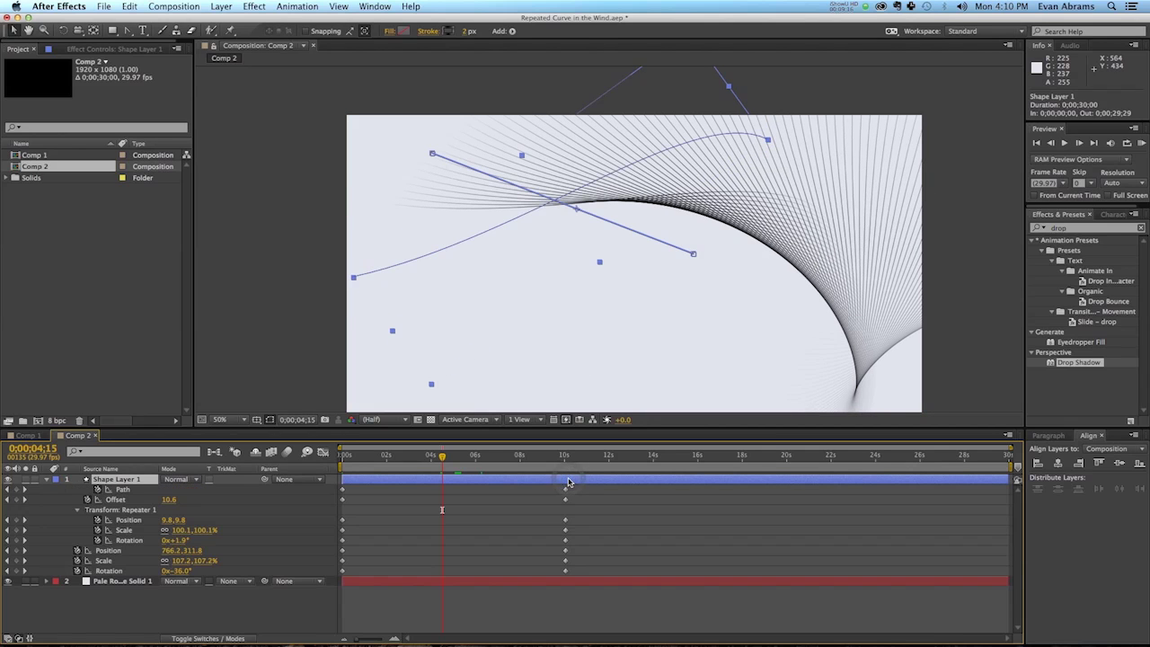
key("u")
left_click_drag(588, 491, 551, 575)
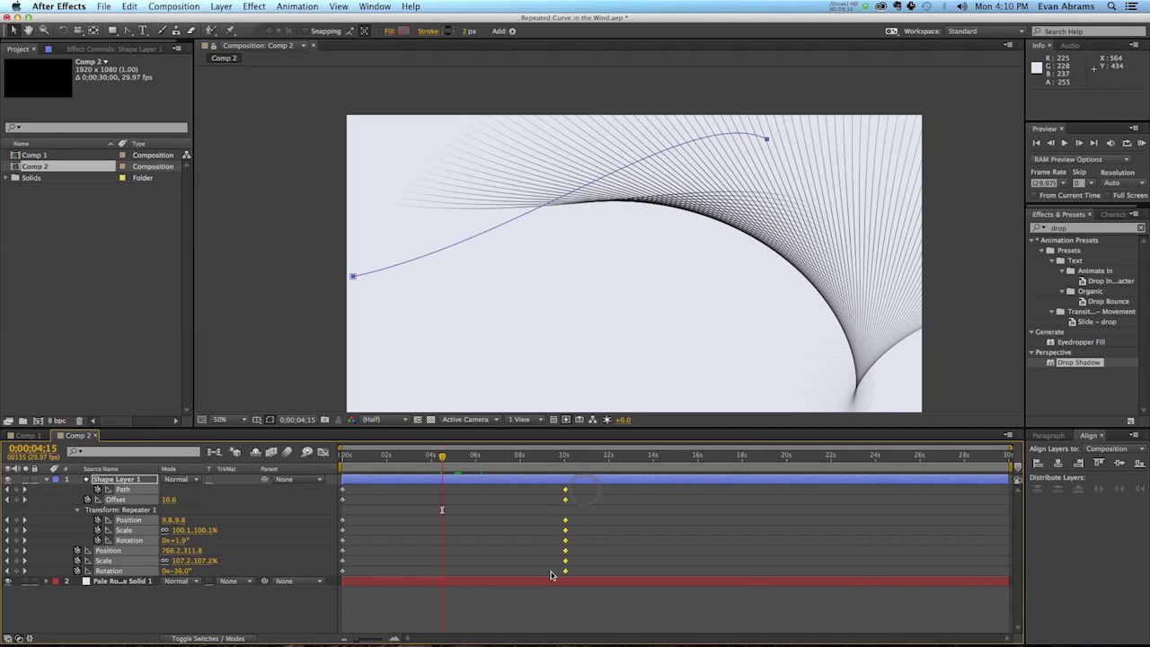
key("F9")
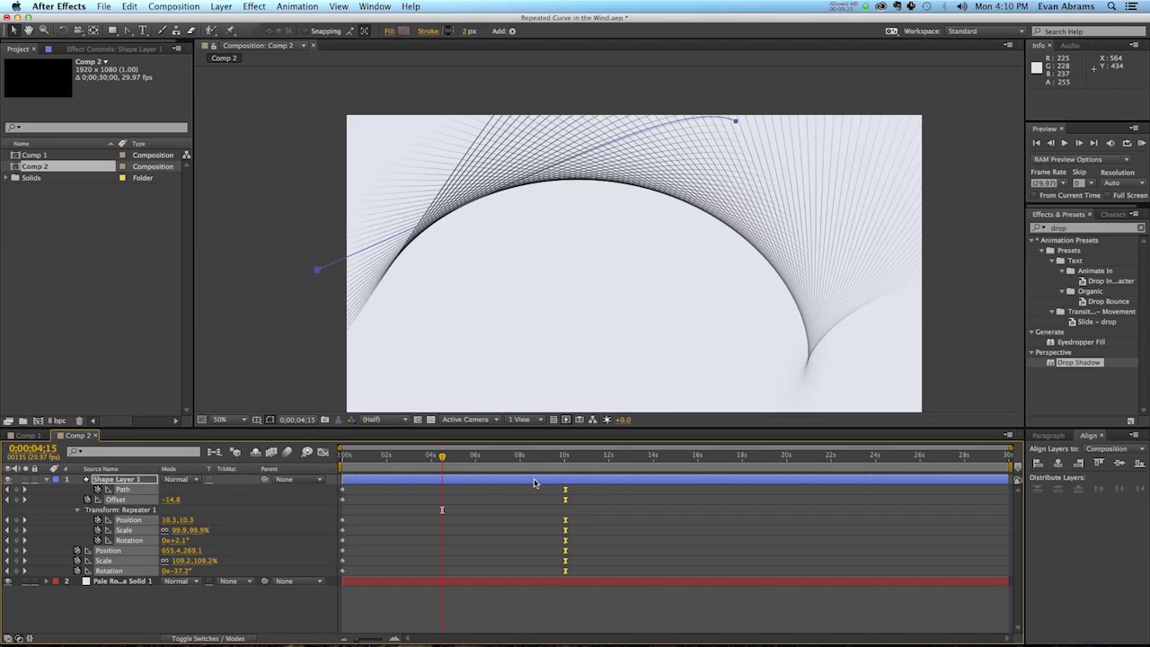
left_click_drag(505, 453, 418, 472)
key("KP_0")
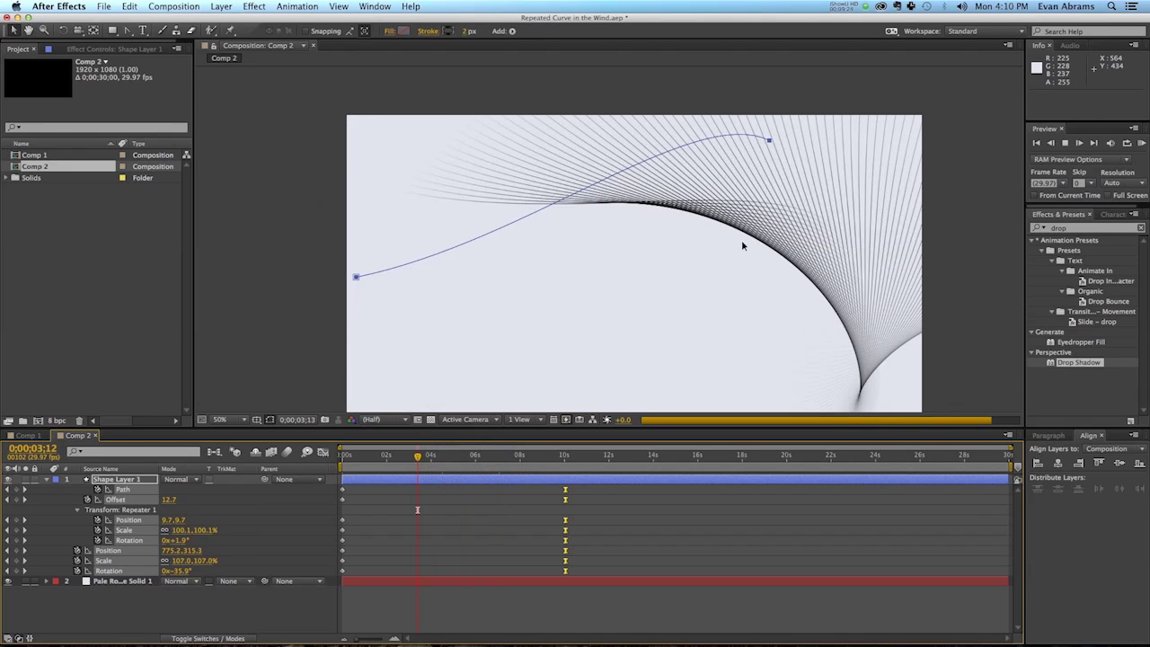
key("space")
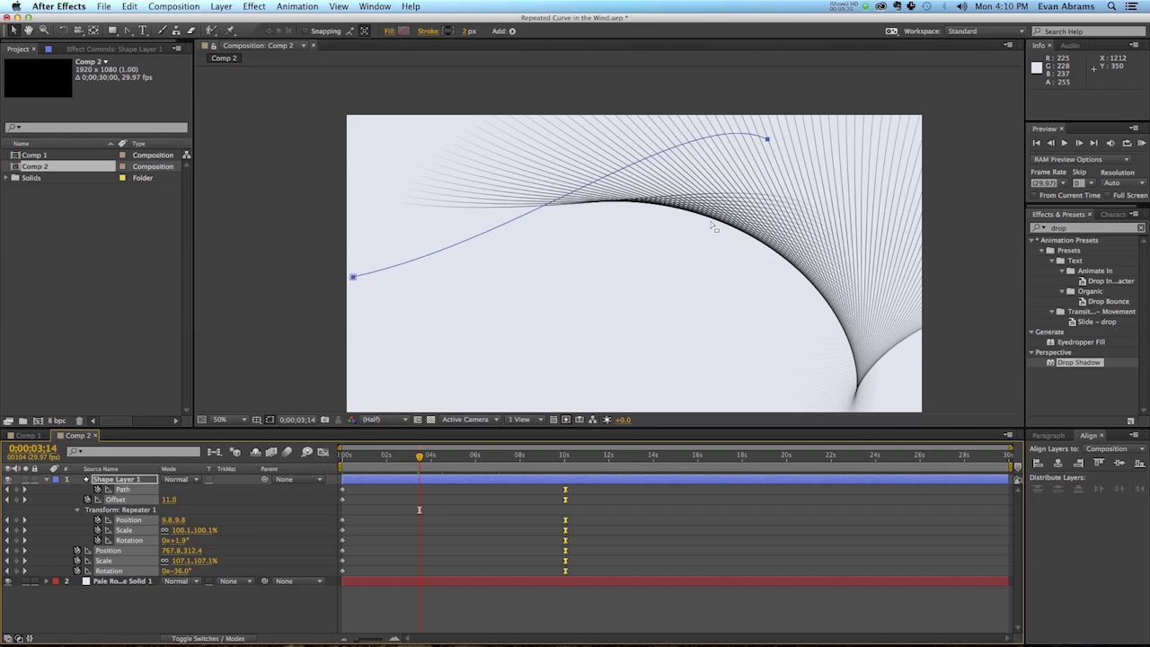